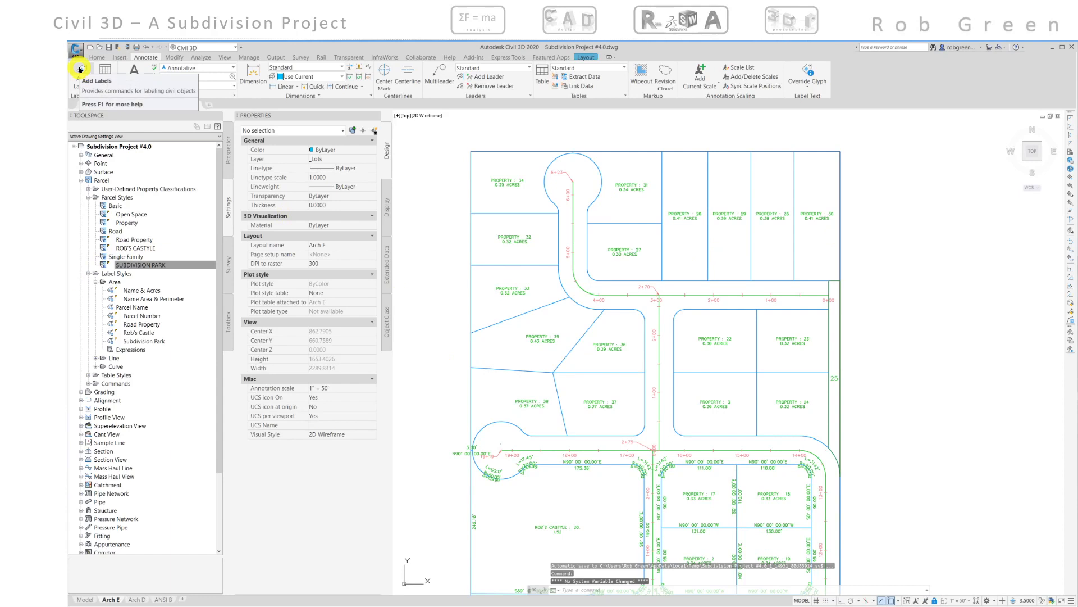
- Open Add Labels and set the feature to Parcel with the Multiple Segment label type
click(80, 70)
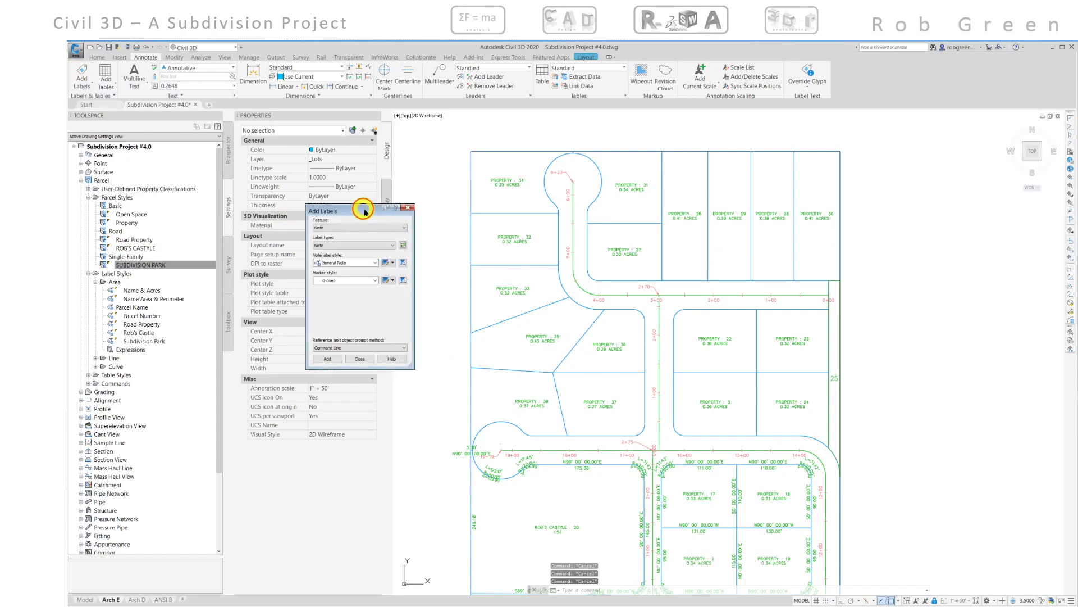
drag(364, 212, 451, 259)
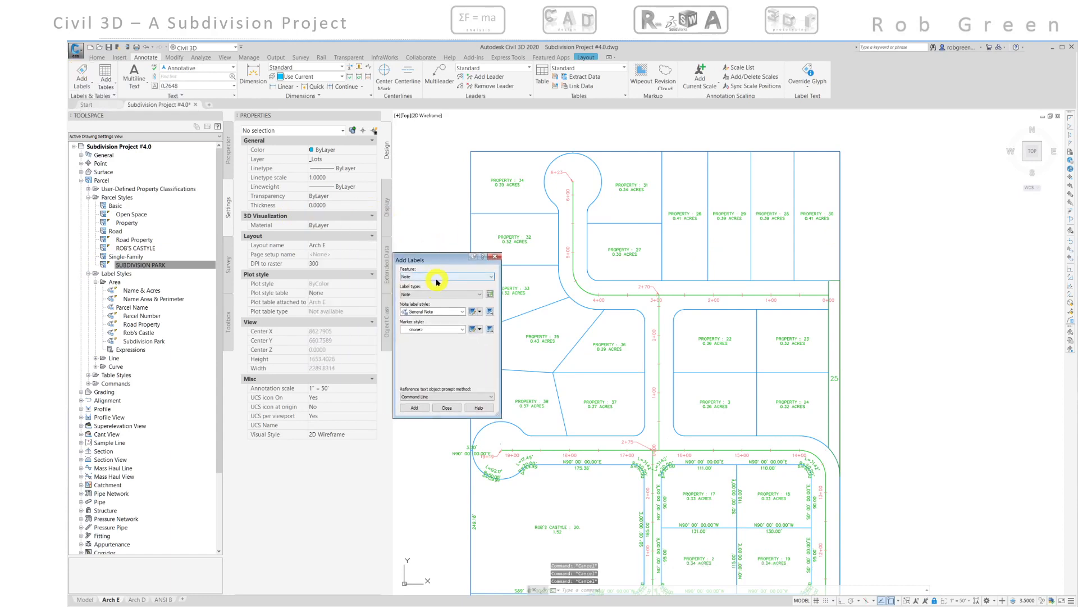
click(439, 277)
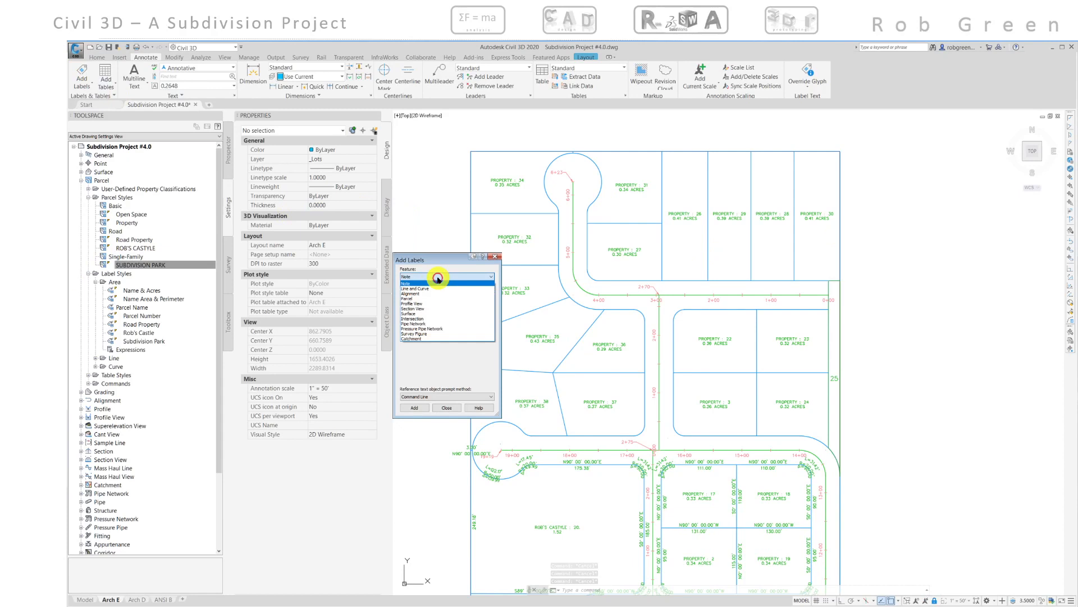
click(416, 299)
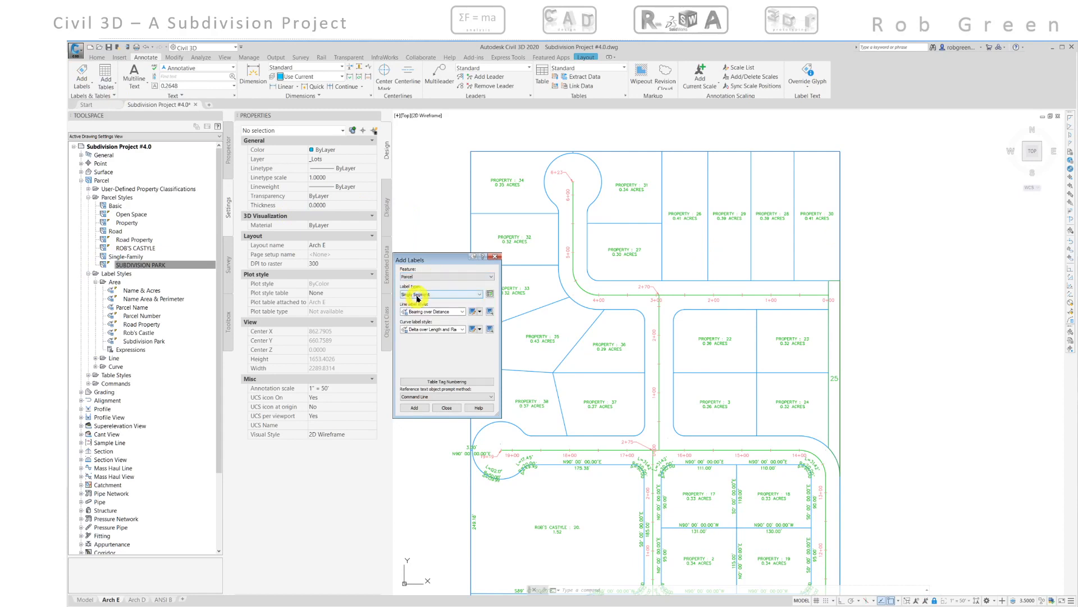
click(416, 295)
click(416, 307)
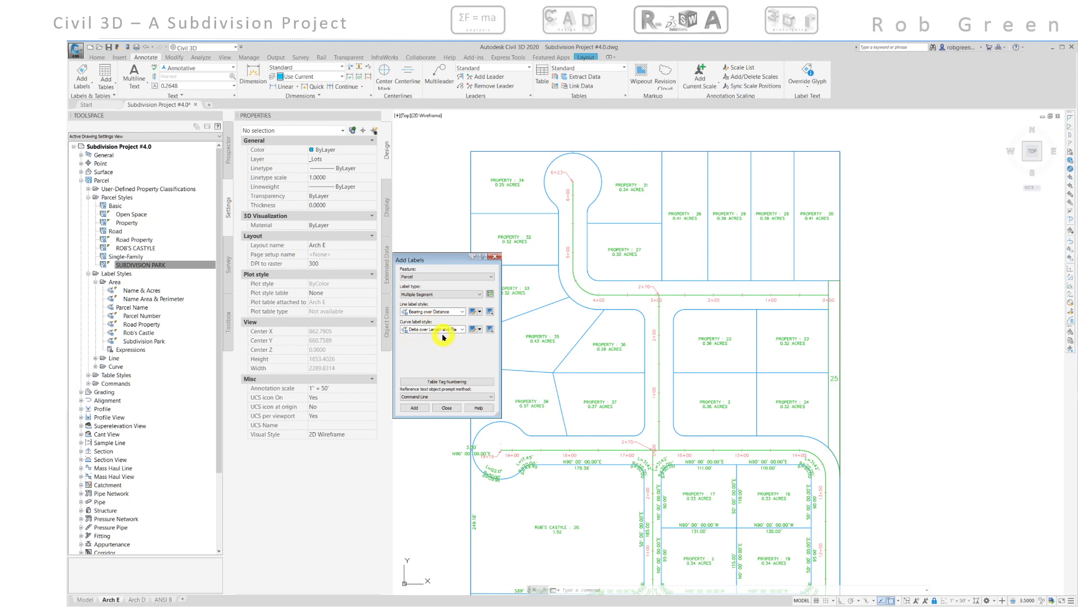
- Add clockwise multiple-segment labels to properties 30, 28 and 26 in the northern row
click(415, 406)
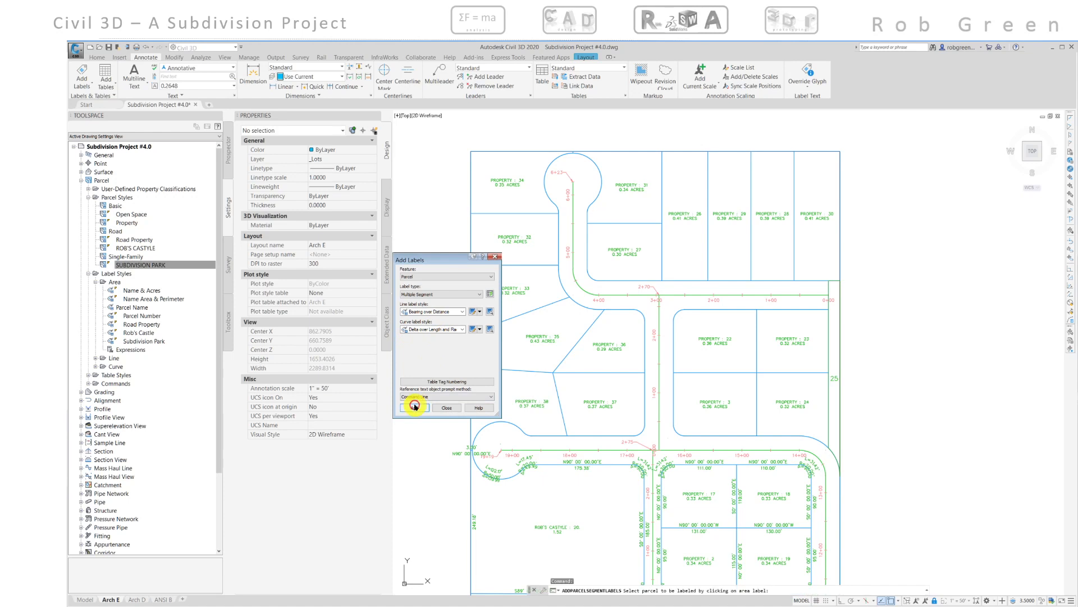
drag(438, 261, 351, 258)
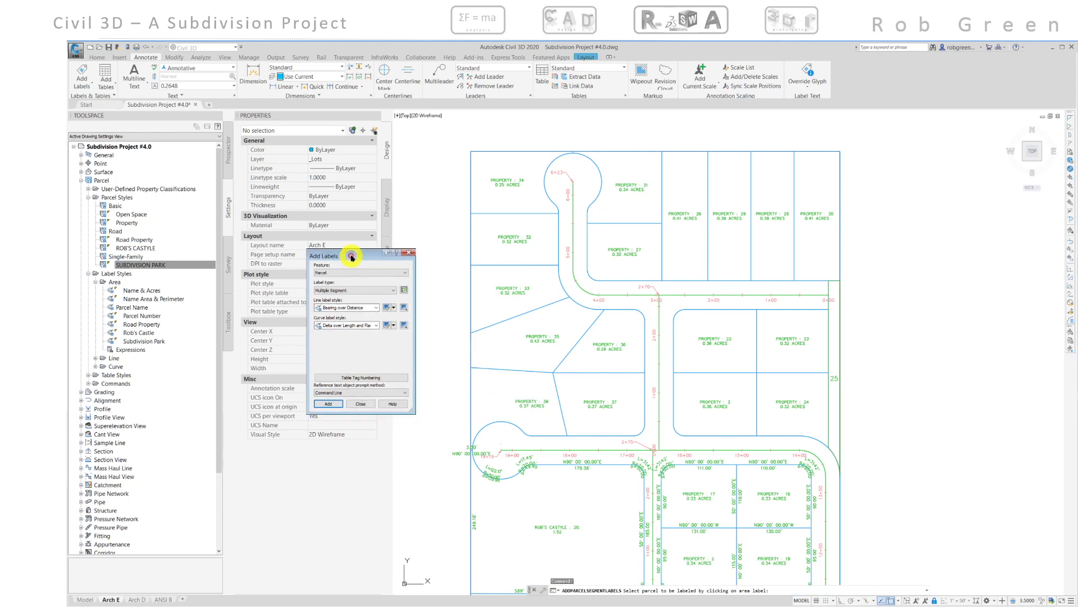
click(801, 212)
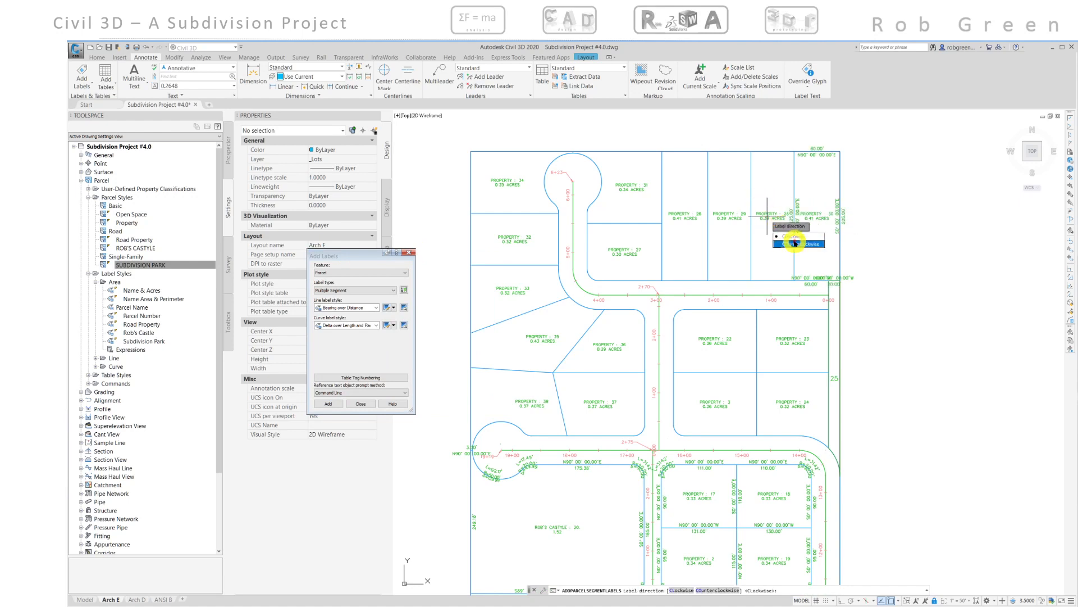
click(795, 243)
click(742, 223)
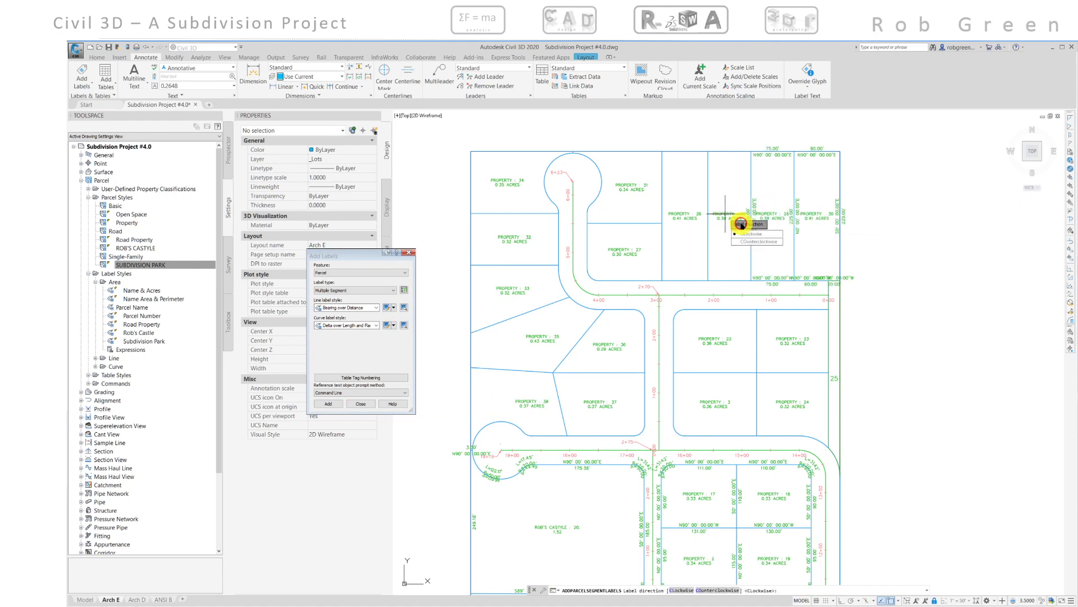
click(749, 234)
click(678, 215)
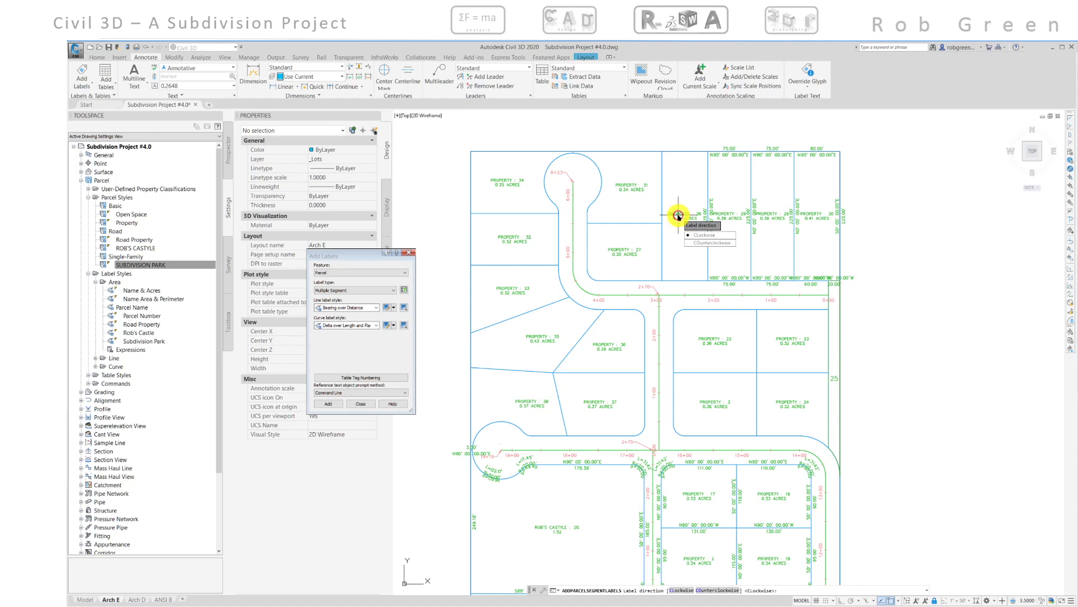
click(696, 234)
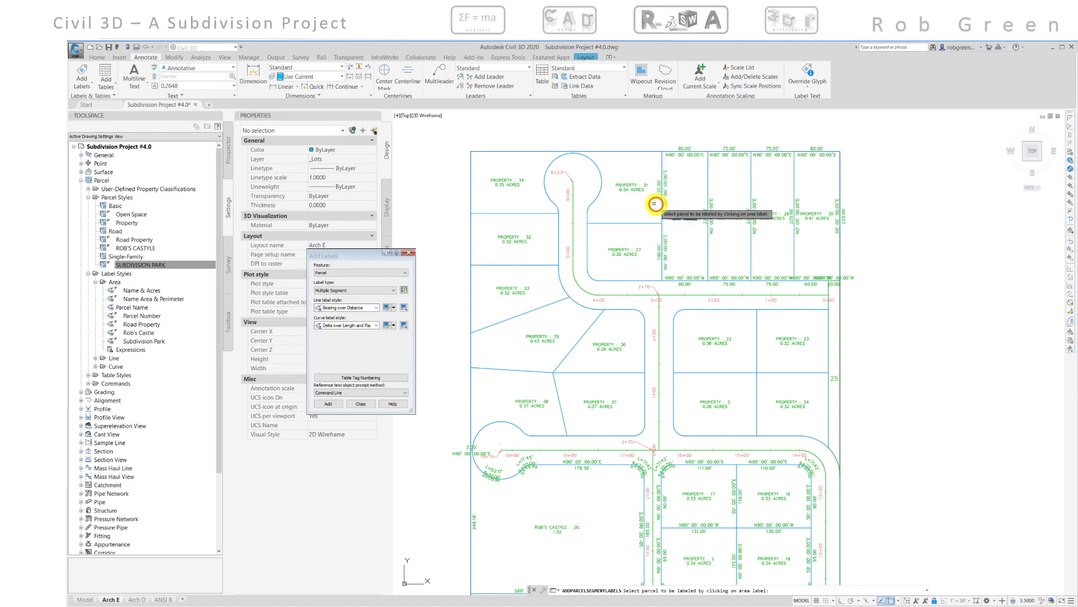
- Add clockwise segment labels to properties 31, 27, 34 and the two parcels west of the cul-de-sac
click(622, 185)
click(643, 207)
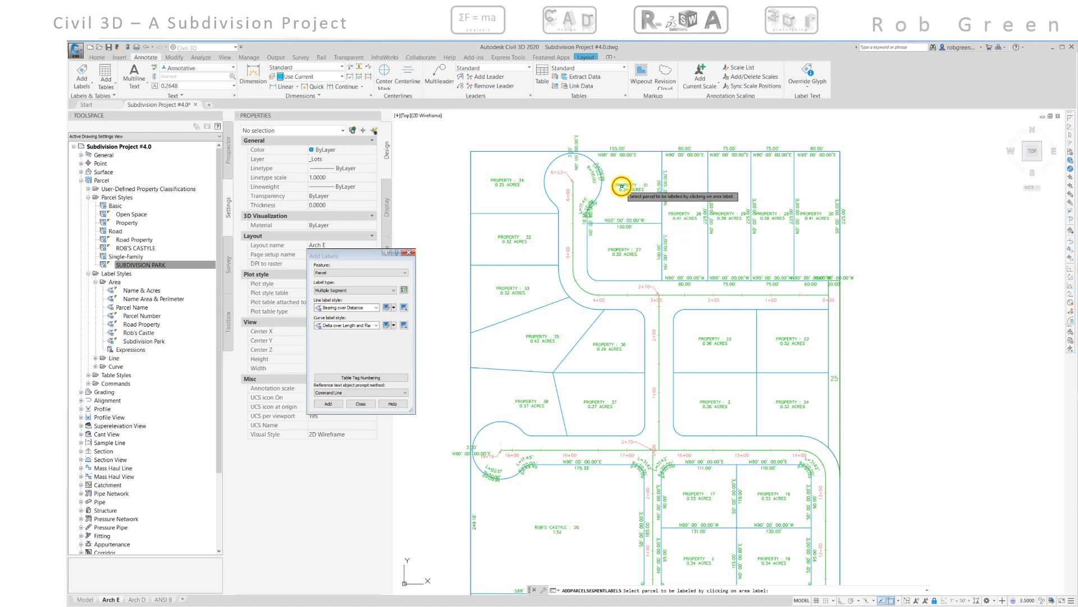
click(622, 251)
click(628, 266)
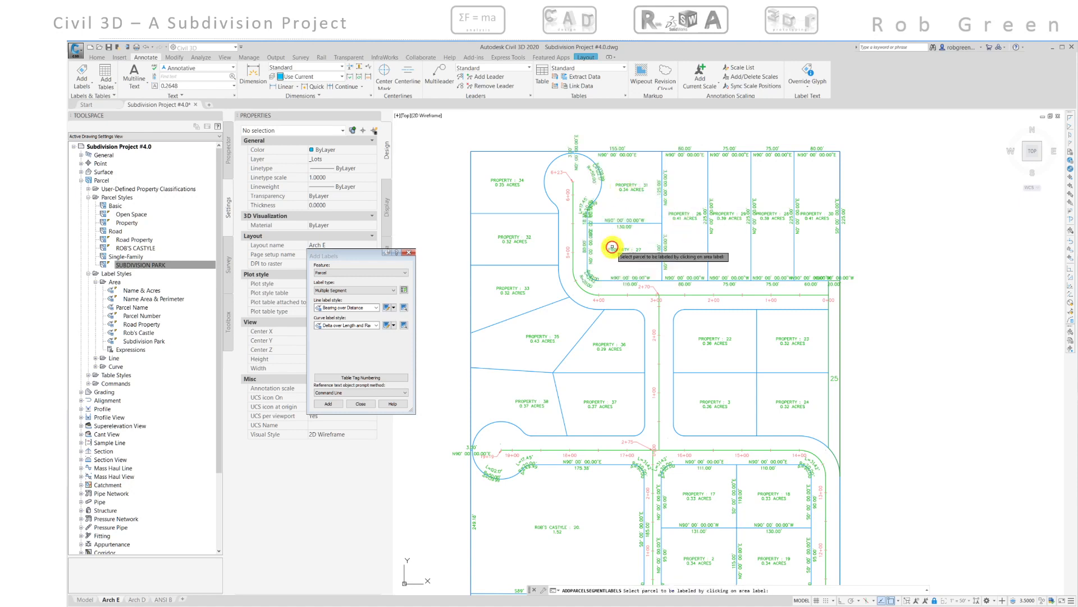
click(507, 180)
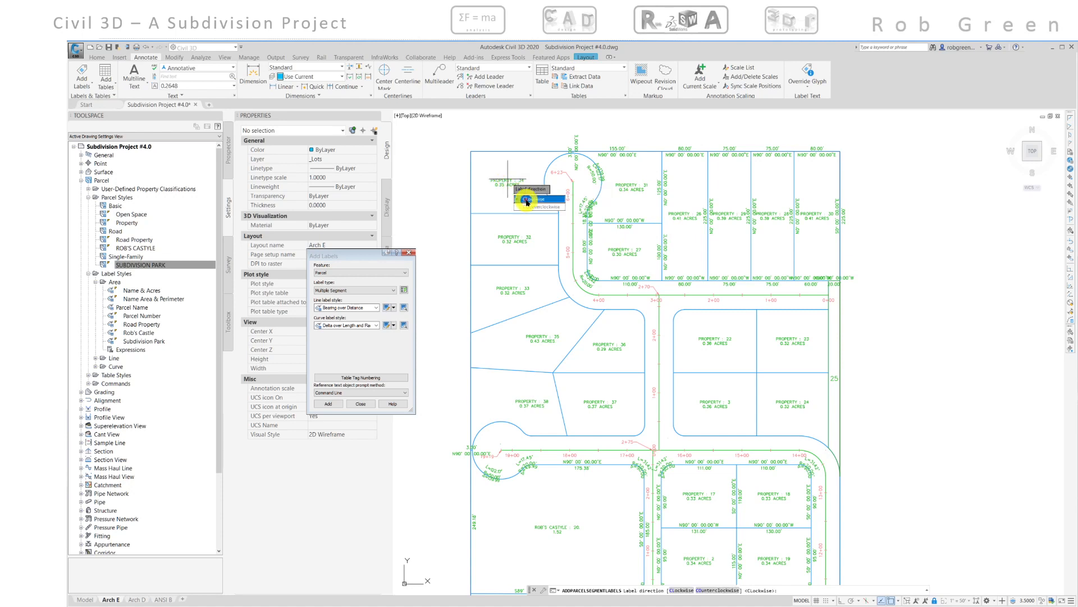
click(525, 199)
click(507, 236)
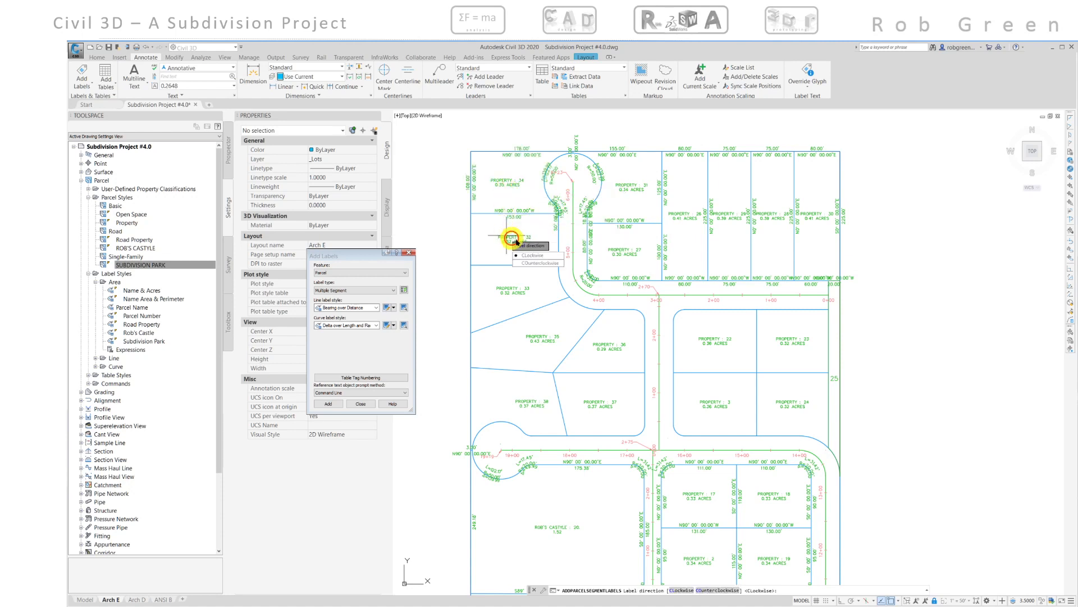
click(529, 252)
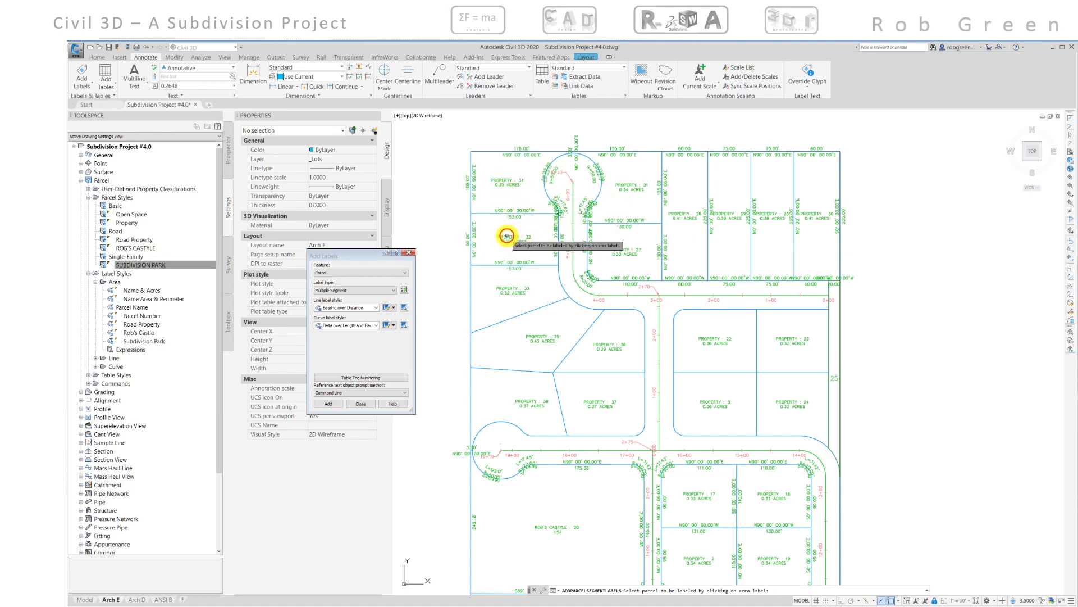
click(507, 291)
click(521, 310)
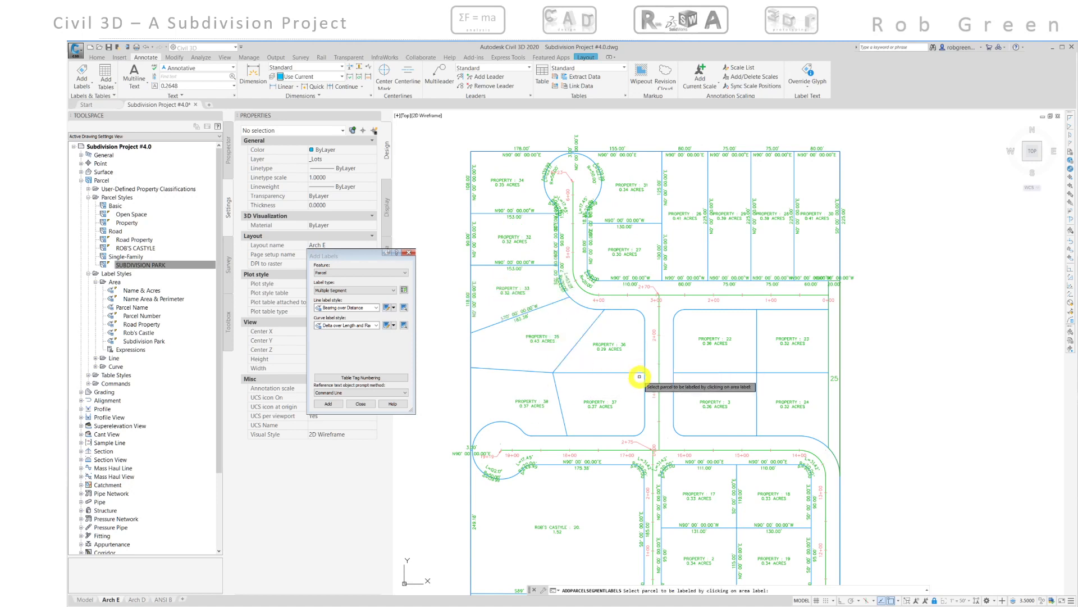
- Add clockwise segment labels to properties 22, 2, 23 and 24, then close the Add Labels dialog
click(715, 341)
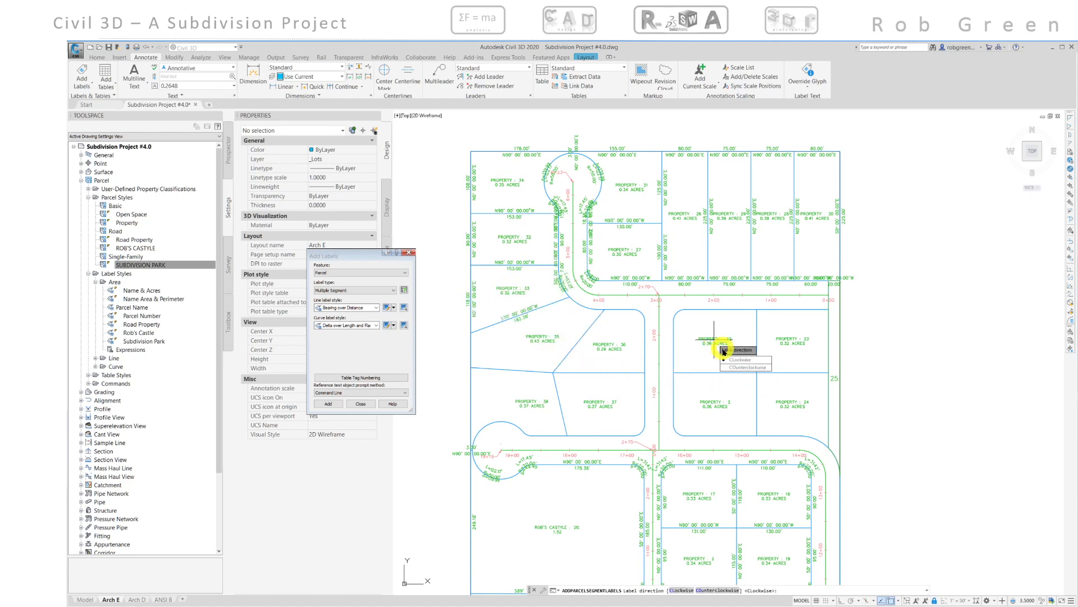
click(730, 359)
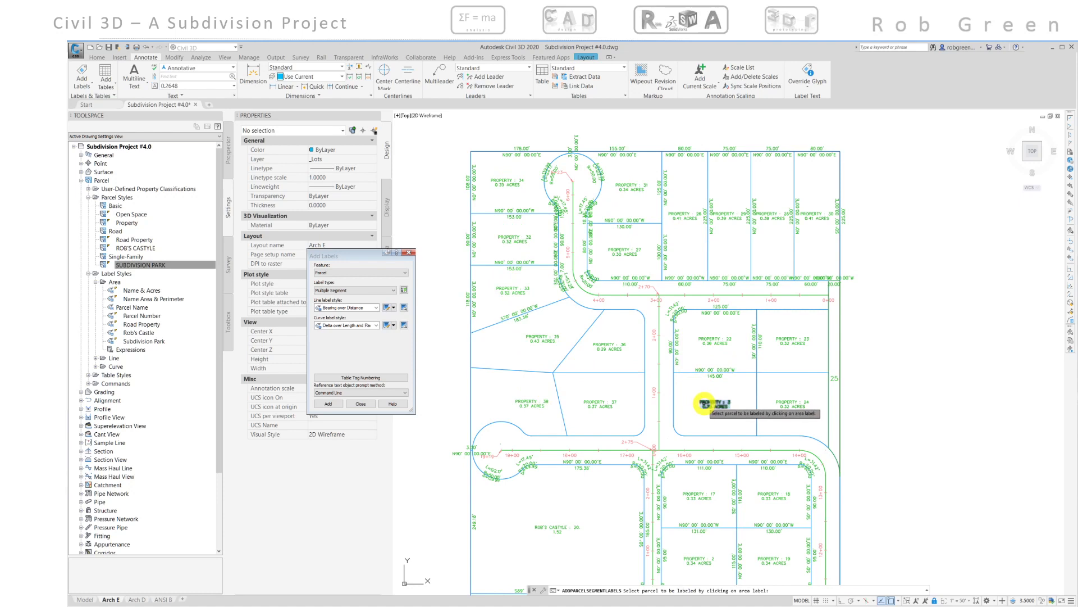
click(705, 403)
click(720, 420)
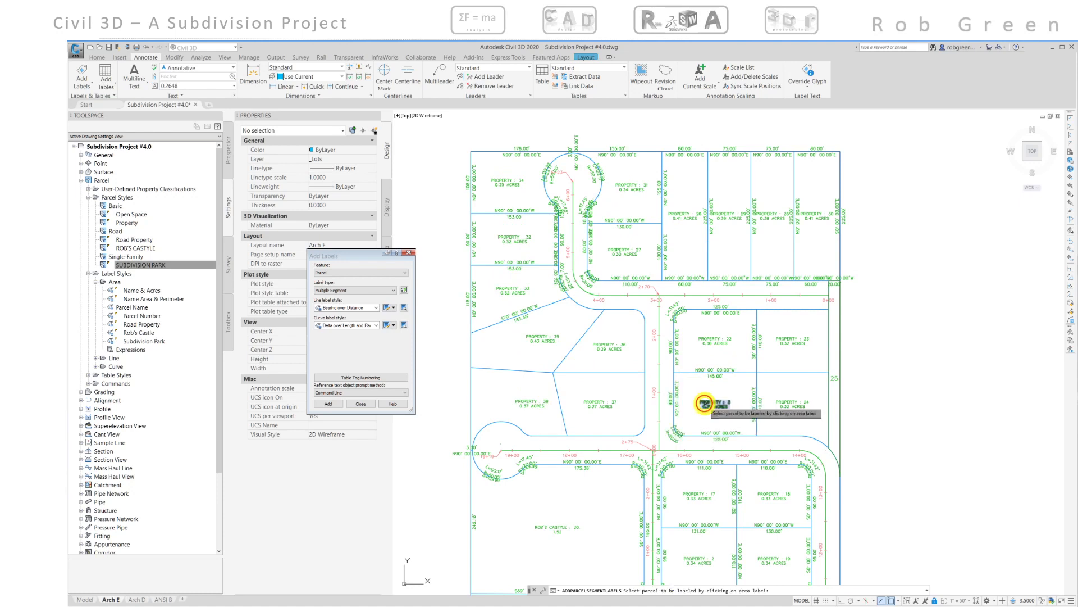
click(785, 336)
click(802, 359)
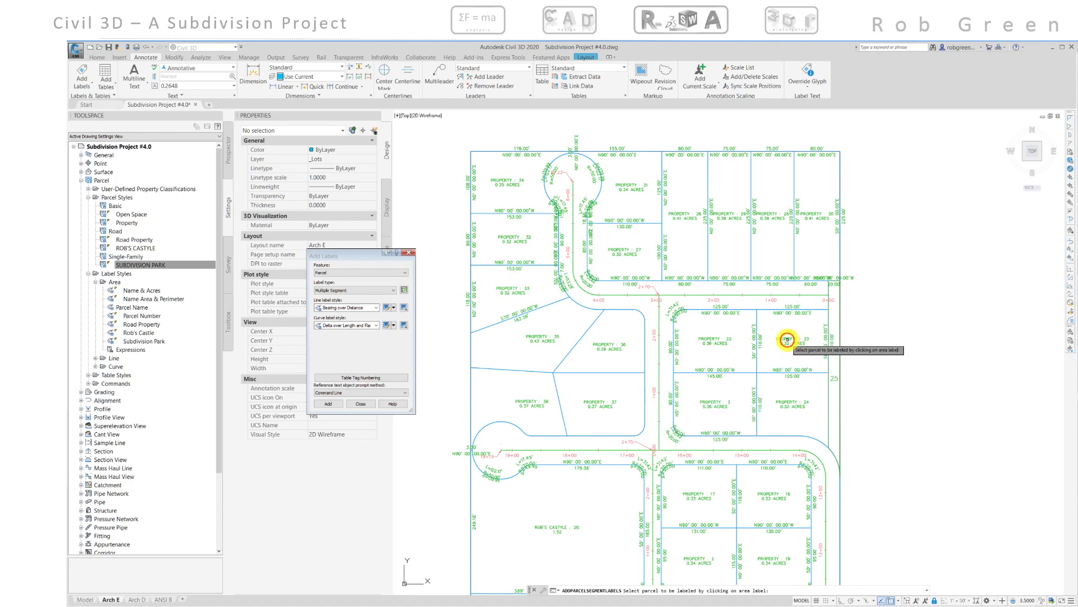
click(783, 404)
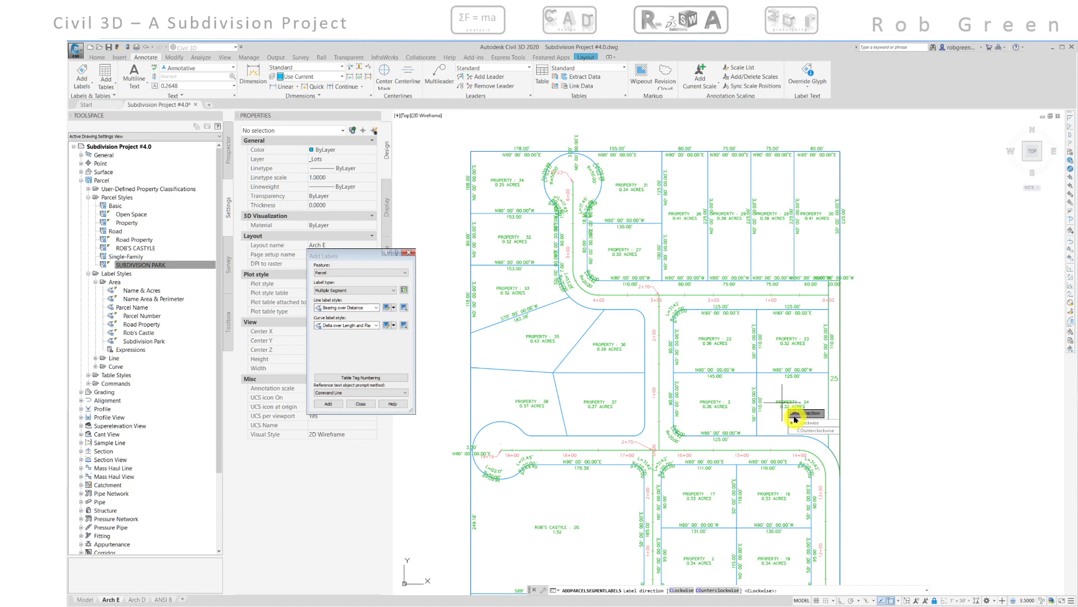
click(798, 423)
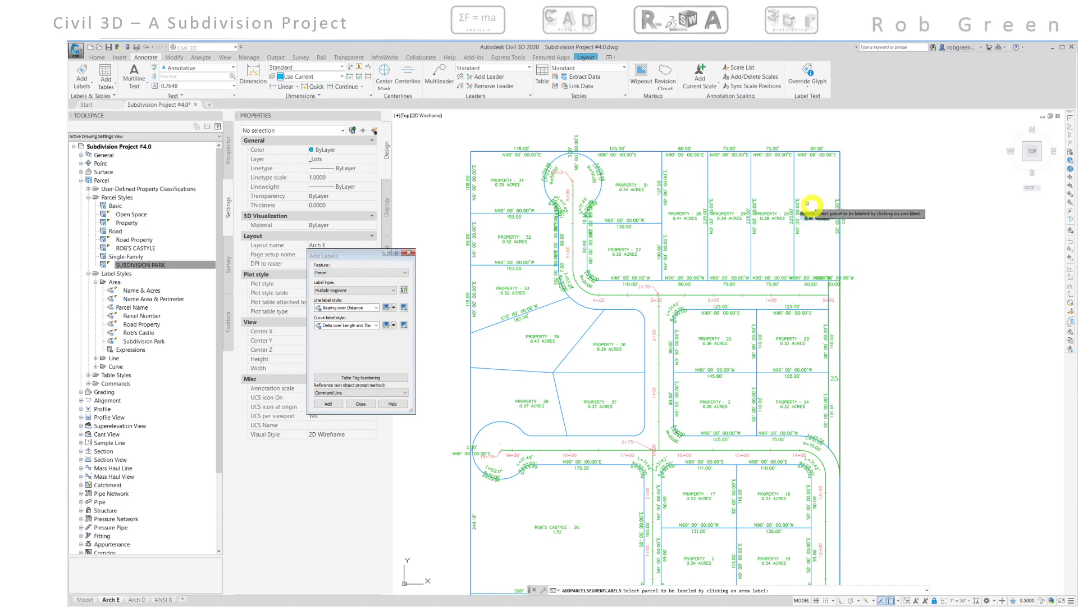
middle_drag(803, 186, 792, 206)
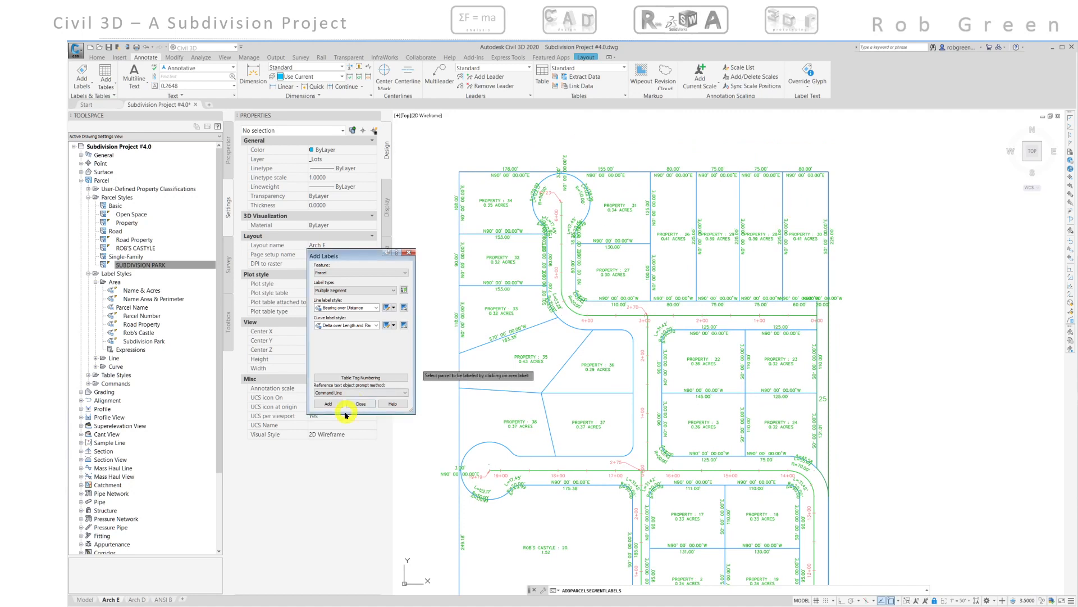
click(368, 405)
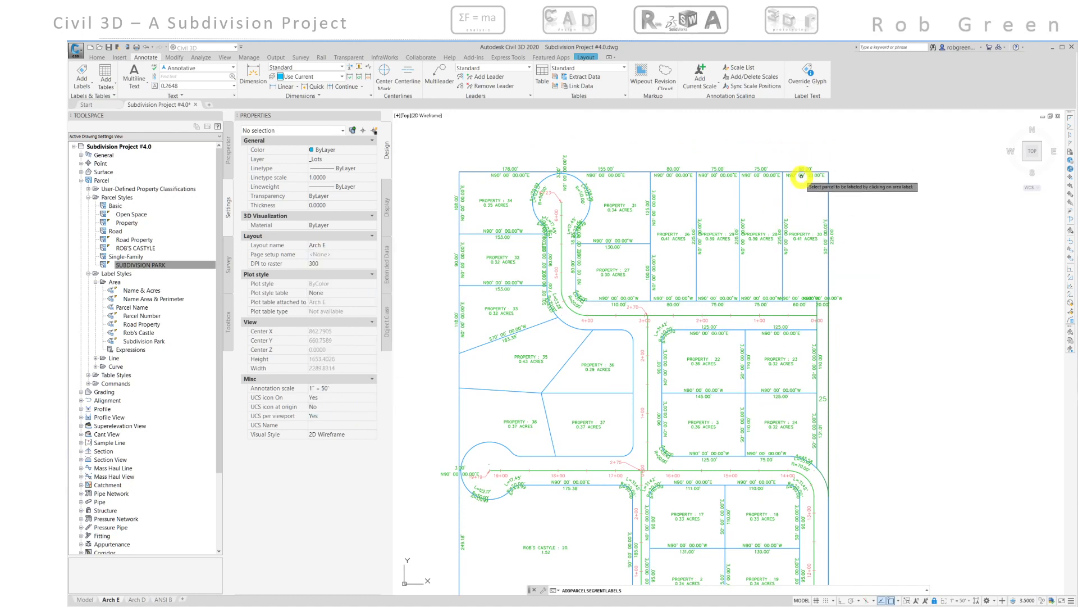
- Switch the segment labels along the northern row's top edges and the western lots' west edges to the Distance label style
scroll(801, 176, up, 4)
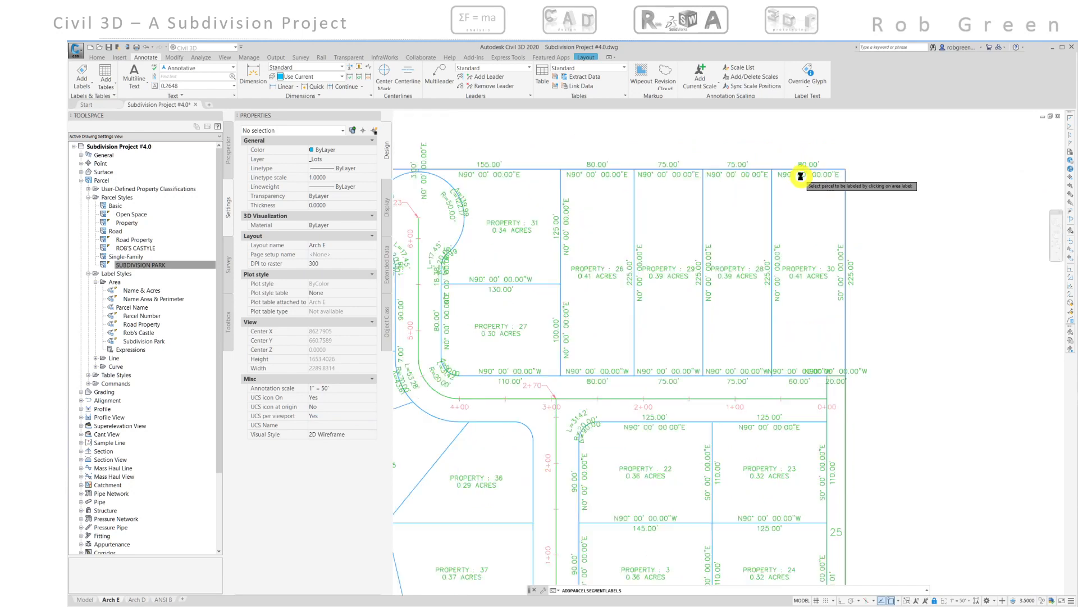
key(Escape)
click(798, 176)
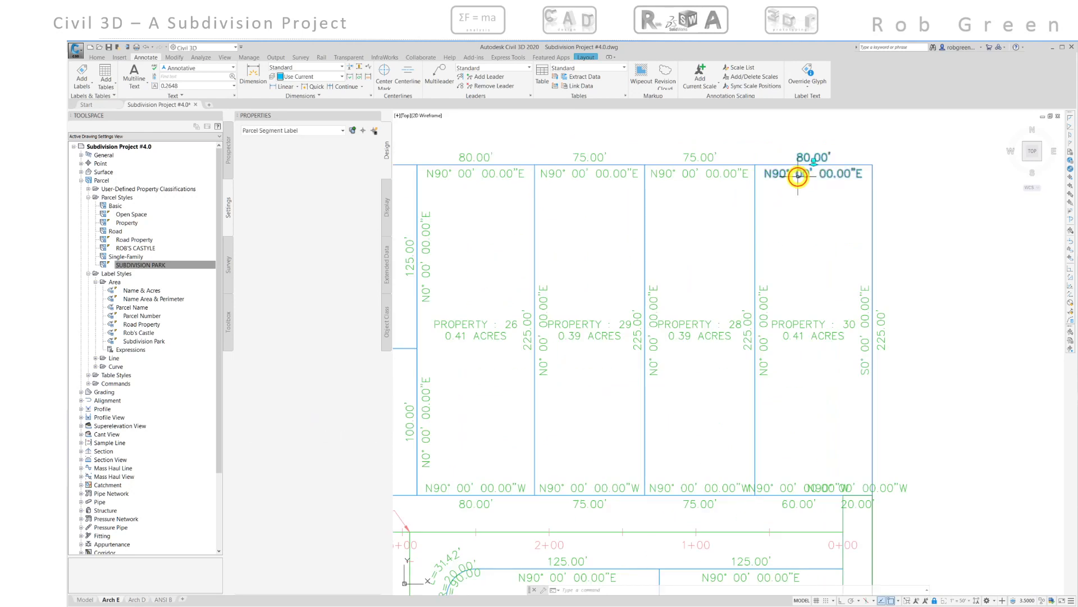
click(718, 177)
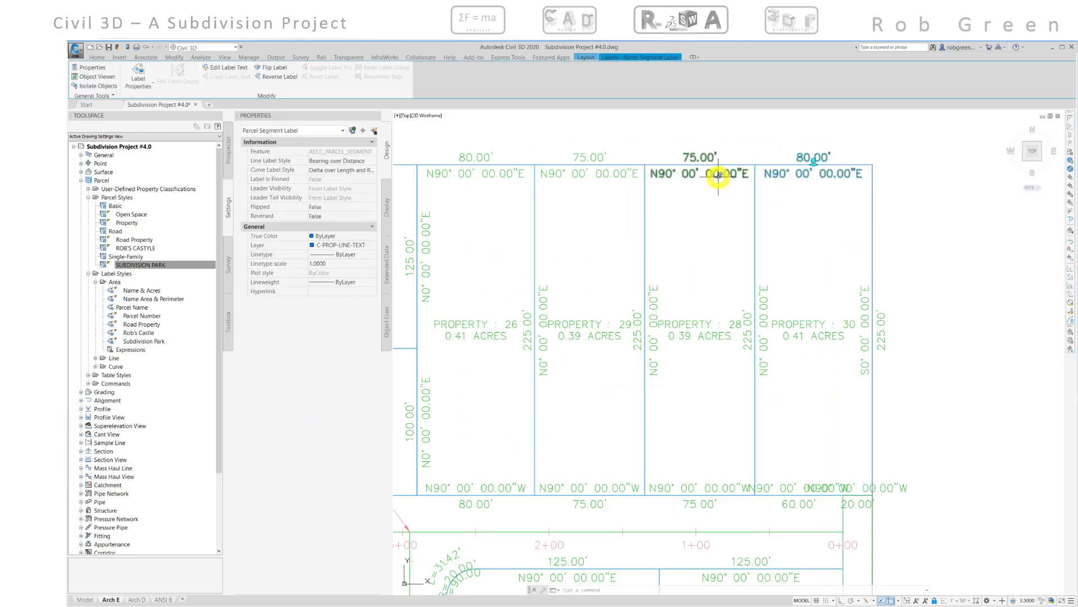
click(623, 174)
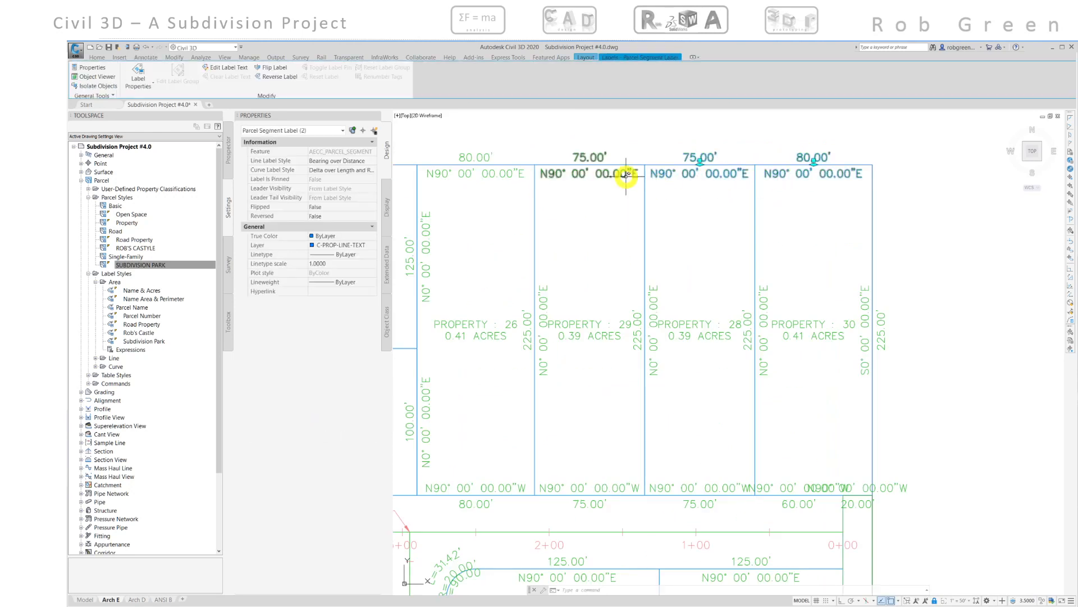
click(511, 177)
scroll(530, 224, down, 4)
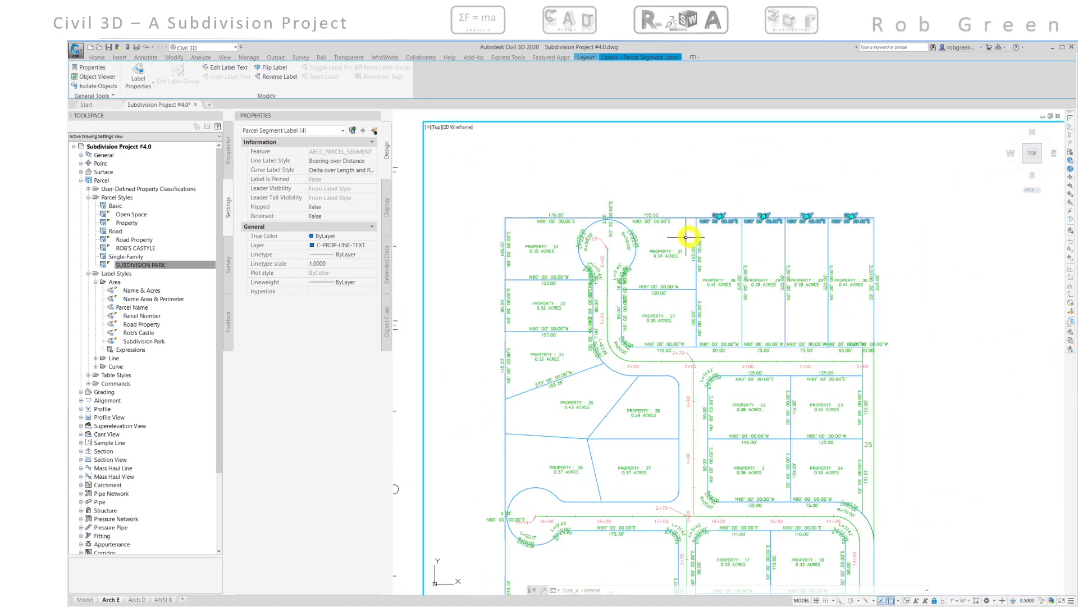
click(657, 220)
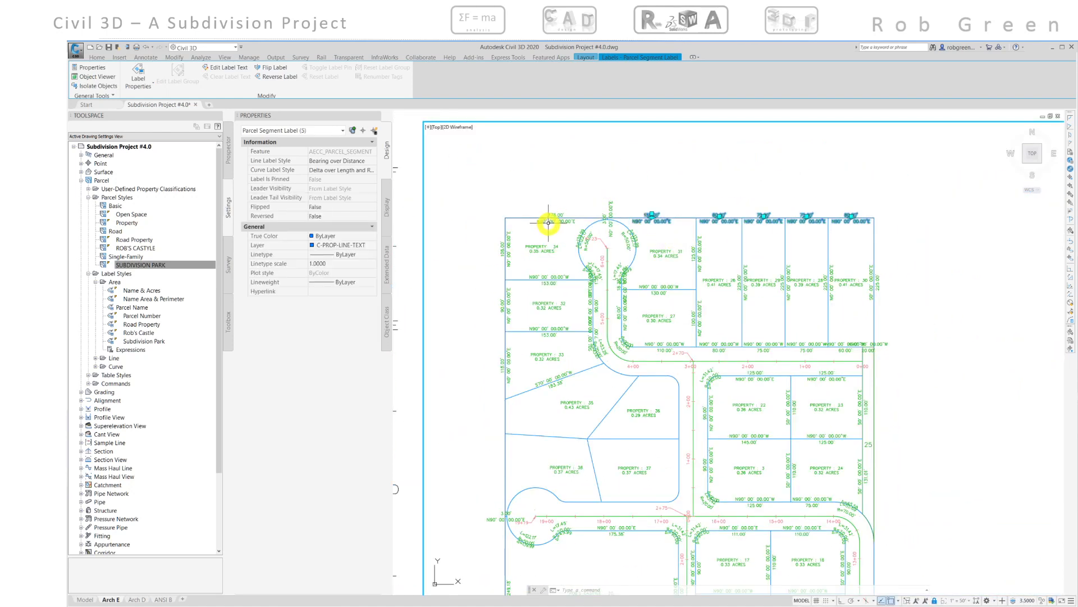
click(550, 221)
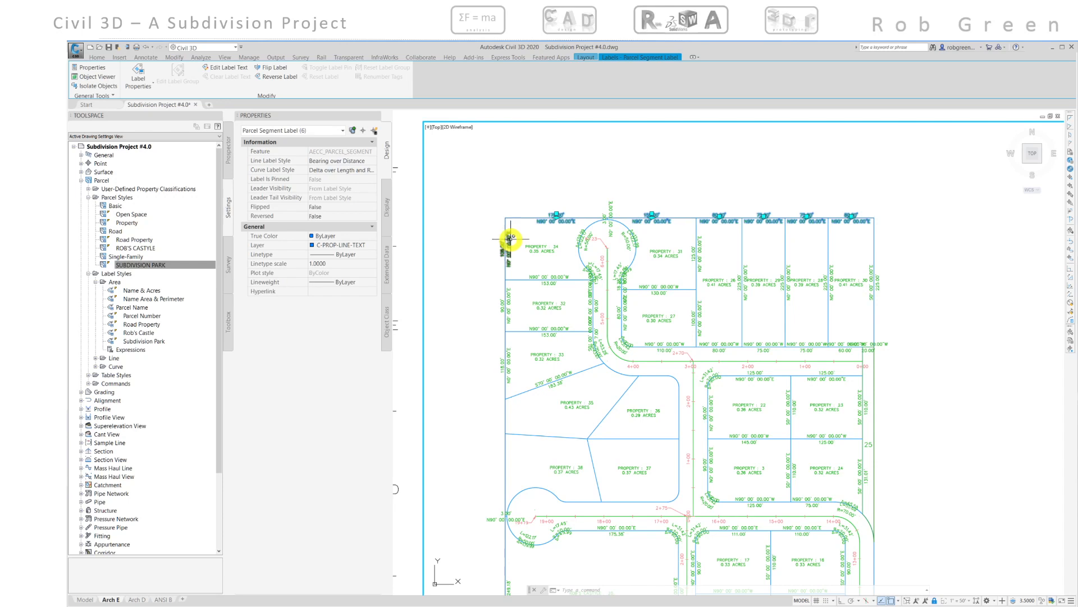
click(509, 239)
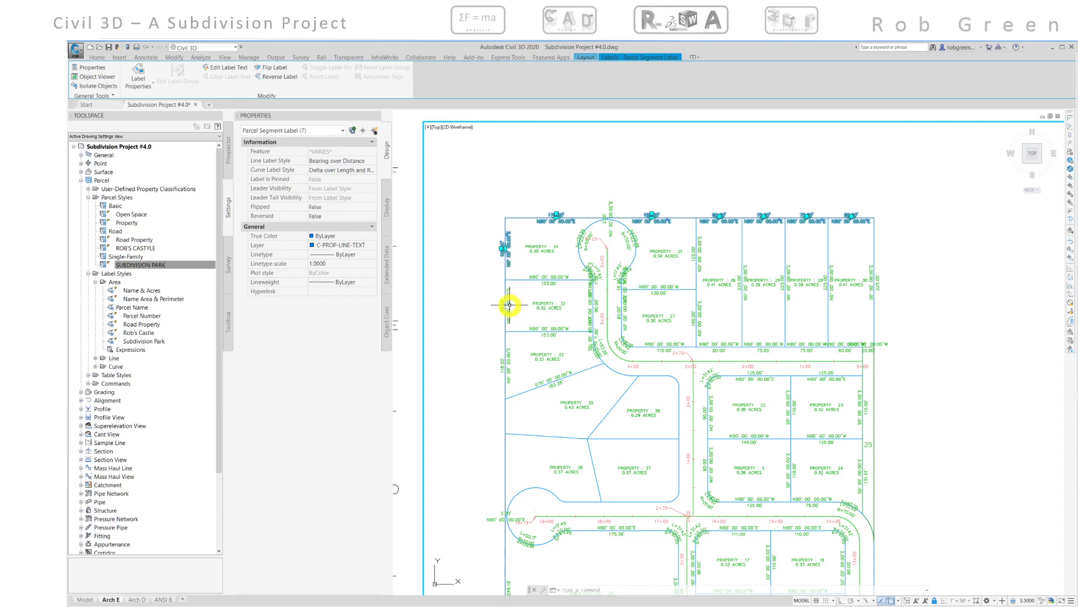
click(509, 302)
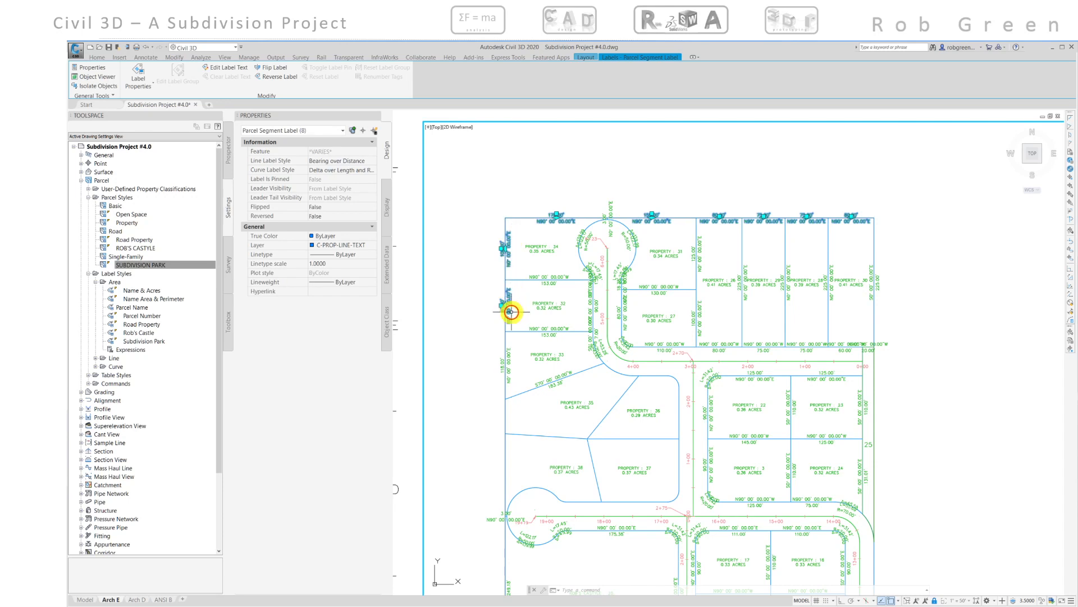
click(509, 351)
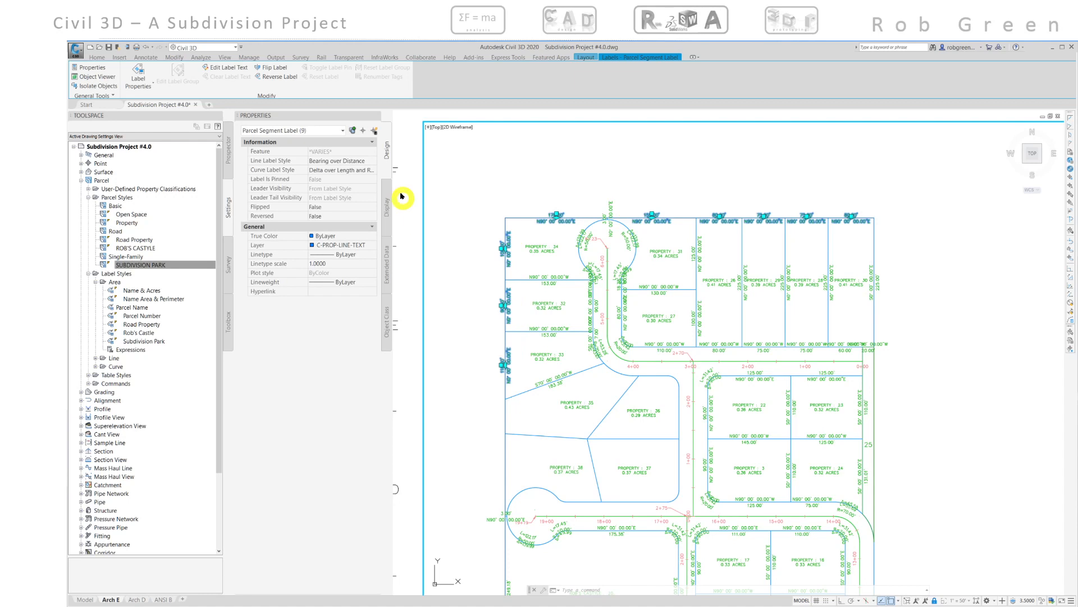
click(375, 162)
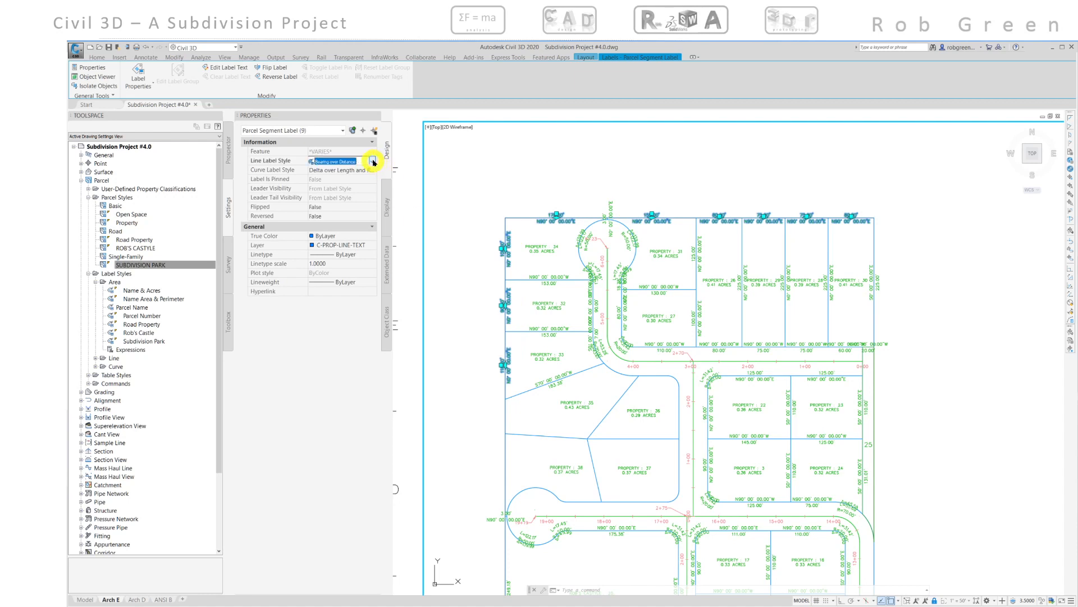
click(374, 161)
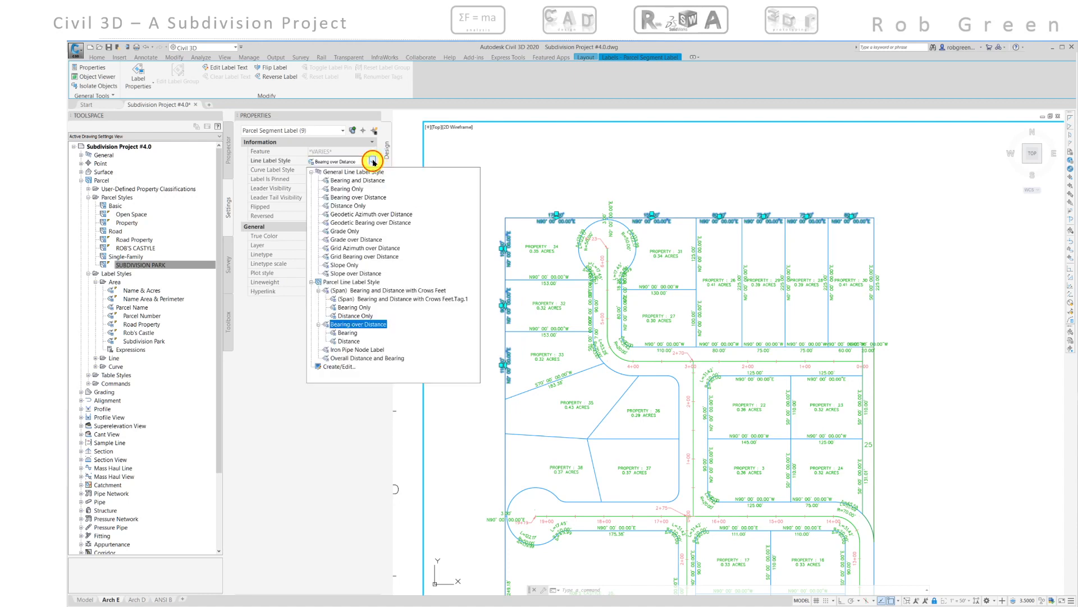
click(345, 343)
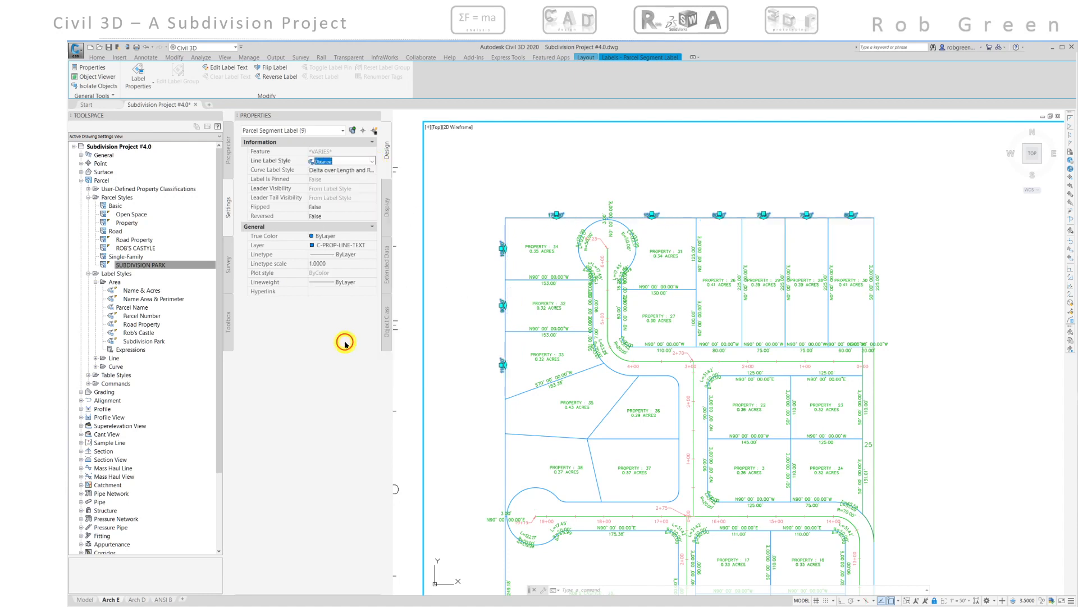
click(264, 72)
key(Escape)
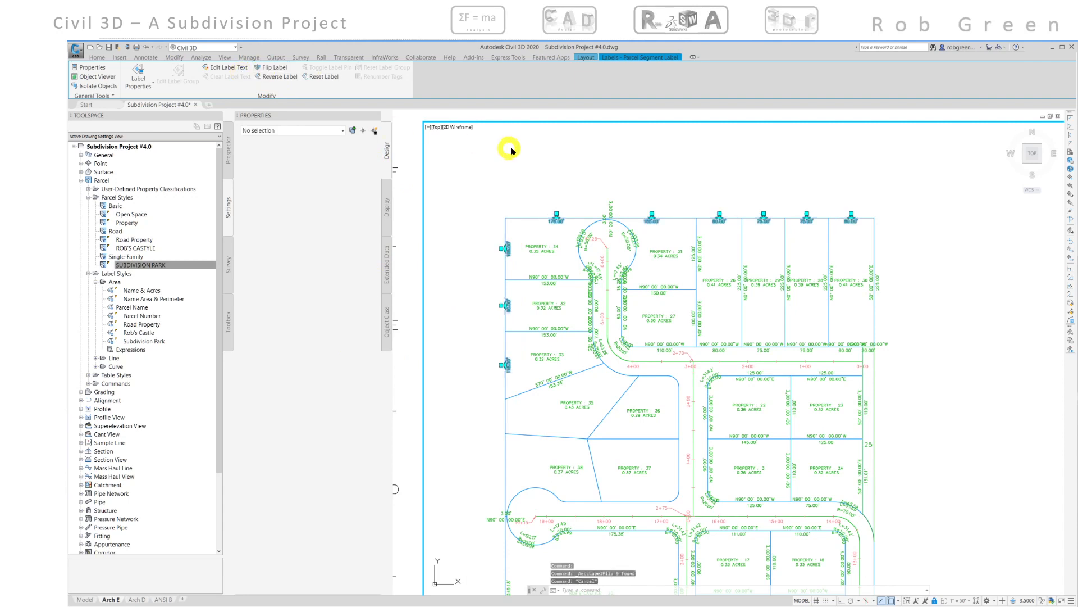
- Flip the segment labels on the side lot lines of properties 26 to 31 and 27 and on the cul-de-sac's top curve
middle_drag(629, 280, 614, 260)
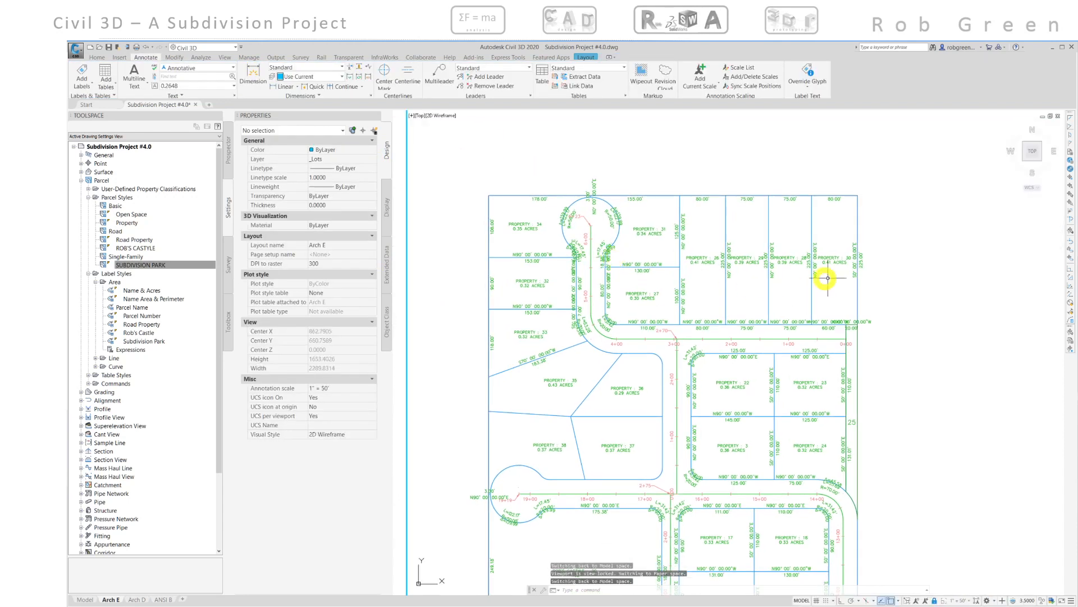
scroll(877, 277, up, 4)
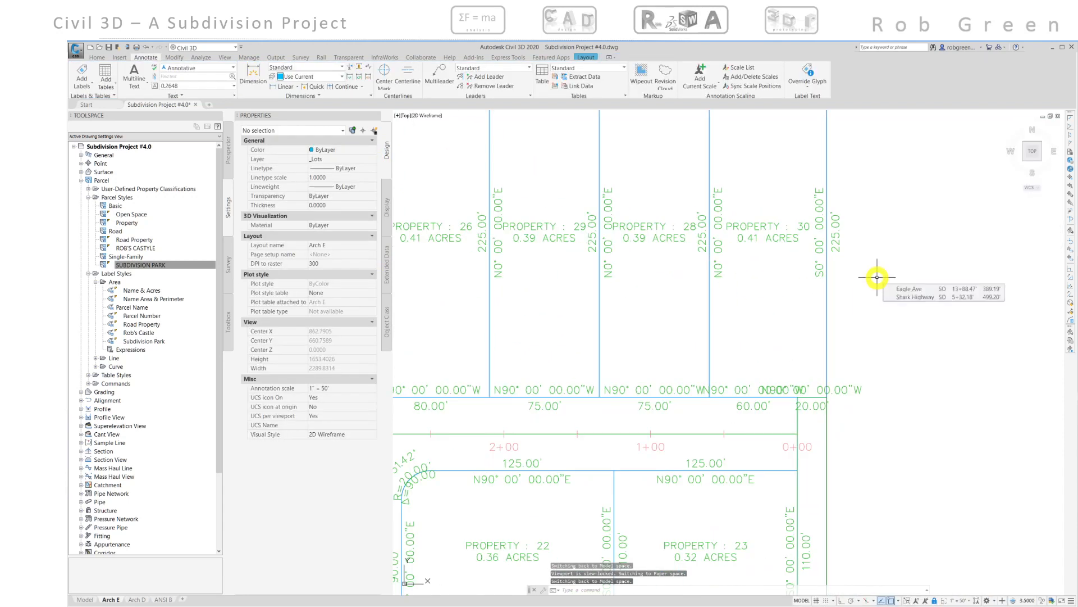
click(717, 212)
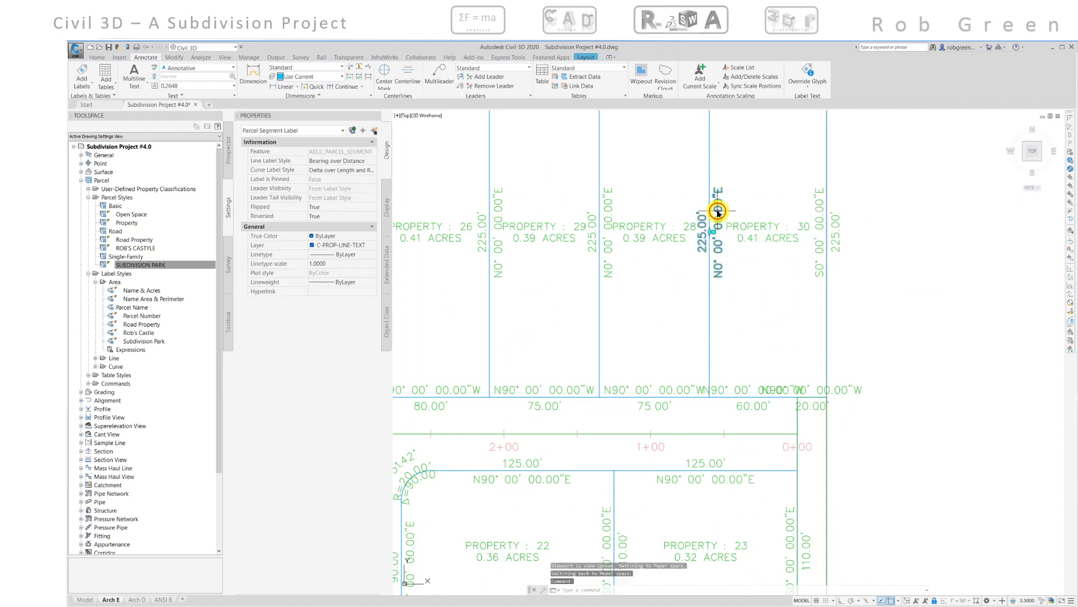
click(606, 201)
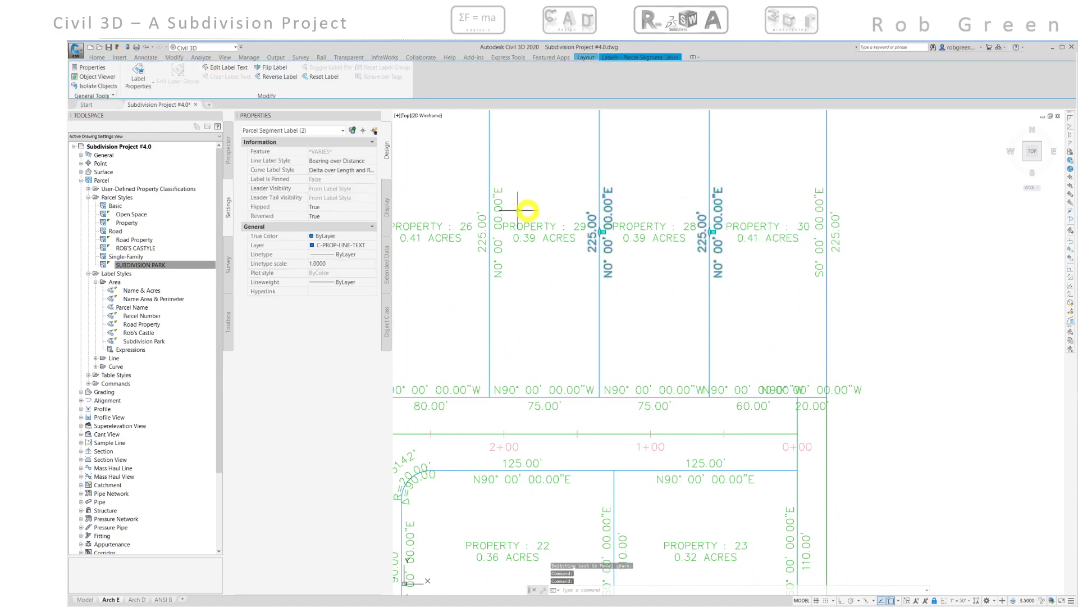
click(505, 207)
middle_drag(507, 207, 686, 212)
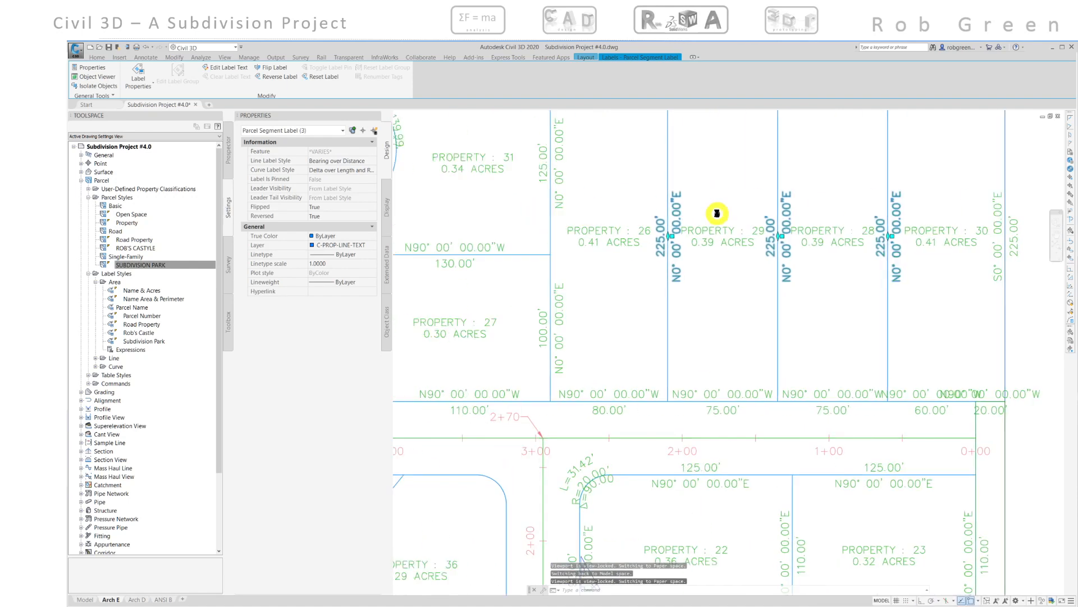
click(558, 168)
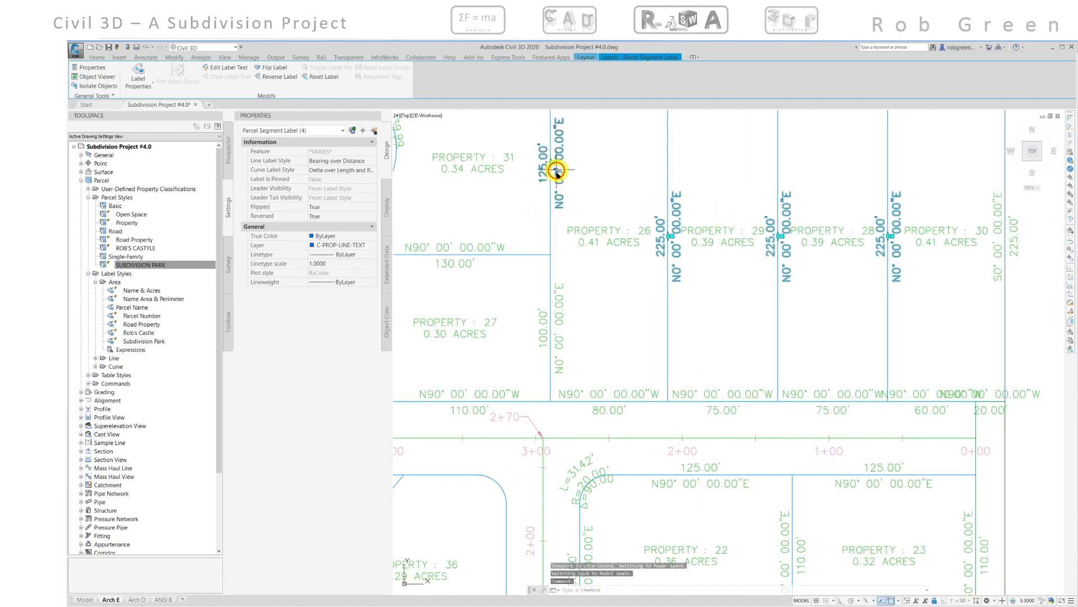
click(543, 327)
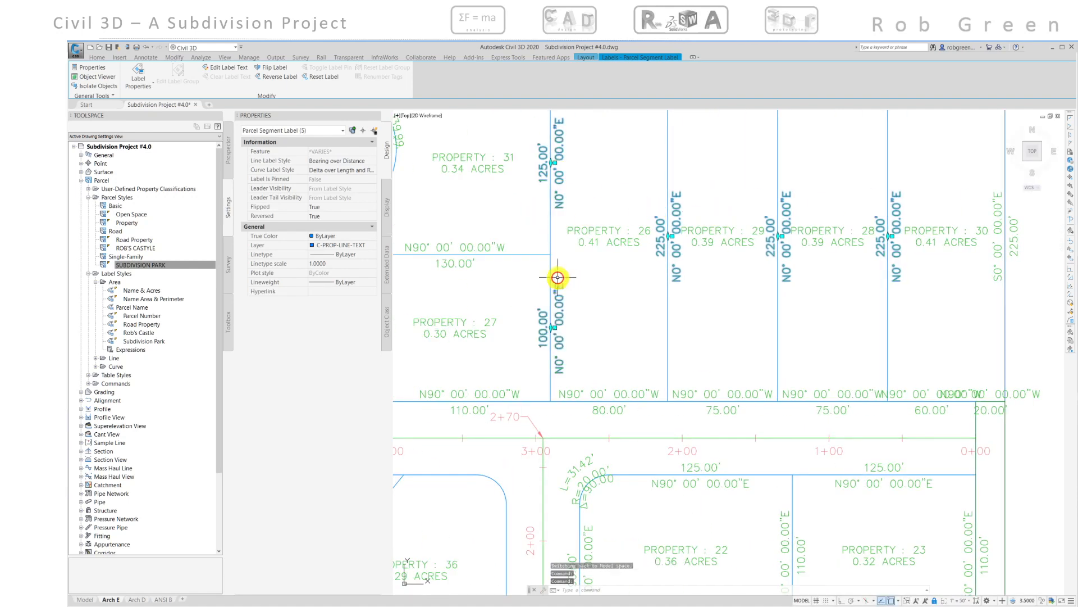
middle_drag(556, 277, 619, 272)
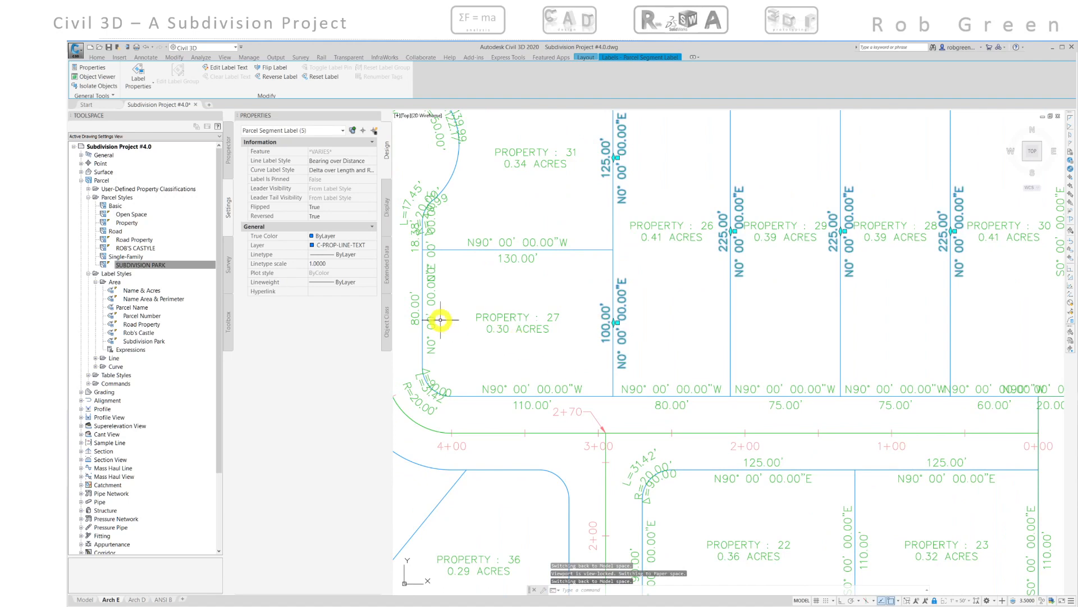
click(417, 300)
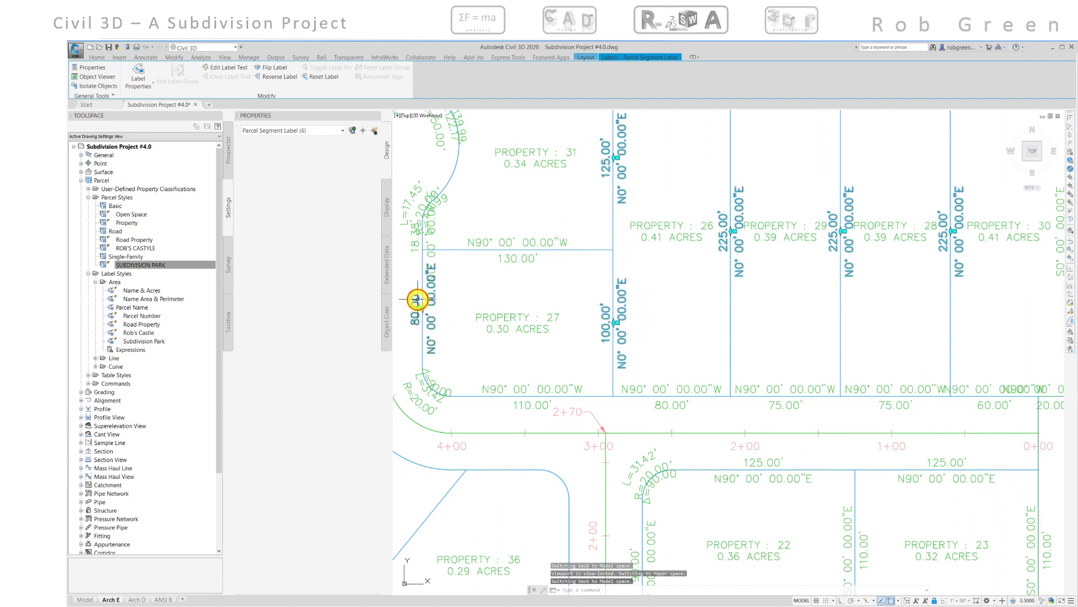
middle_drag(471, 269, 538, 320)
scroll(538, 320, down, 2)
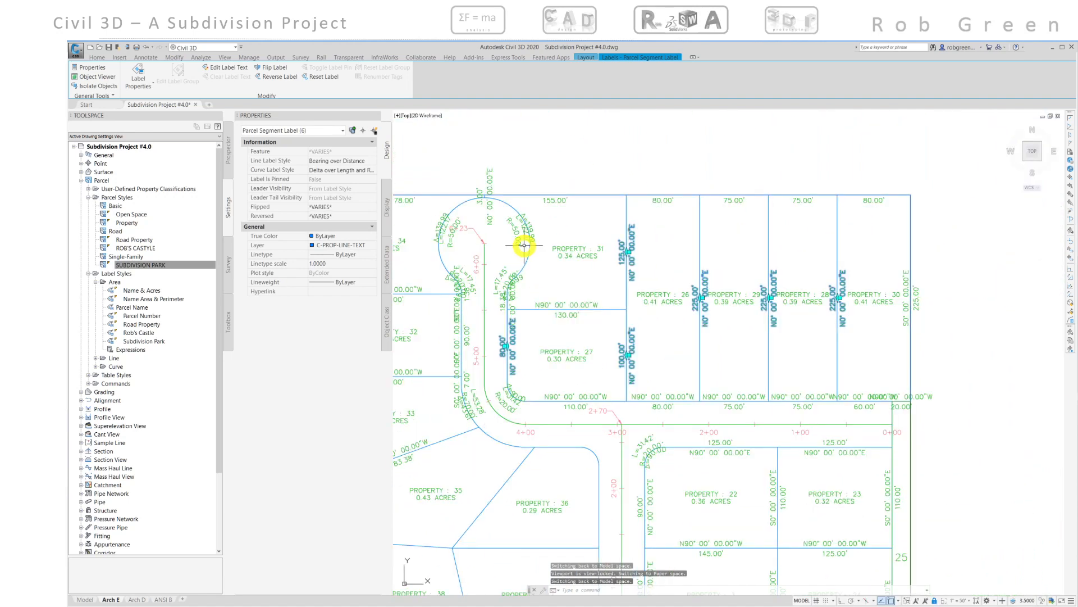
click(489, 179)
middle_drag(549, 241, 594, 207)
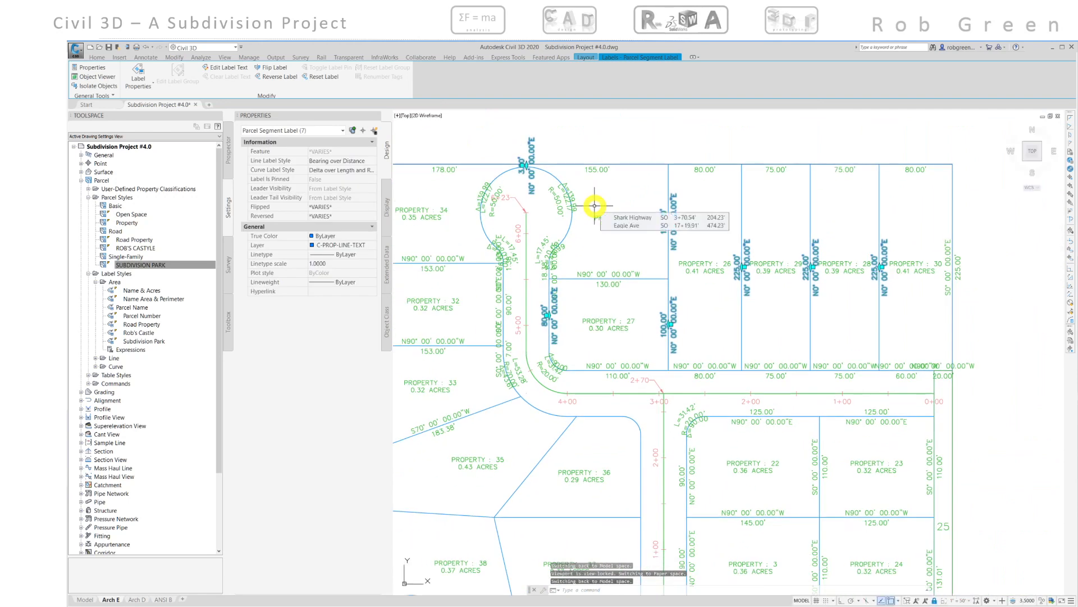
middle_drag(670, 270, 644, 232)
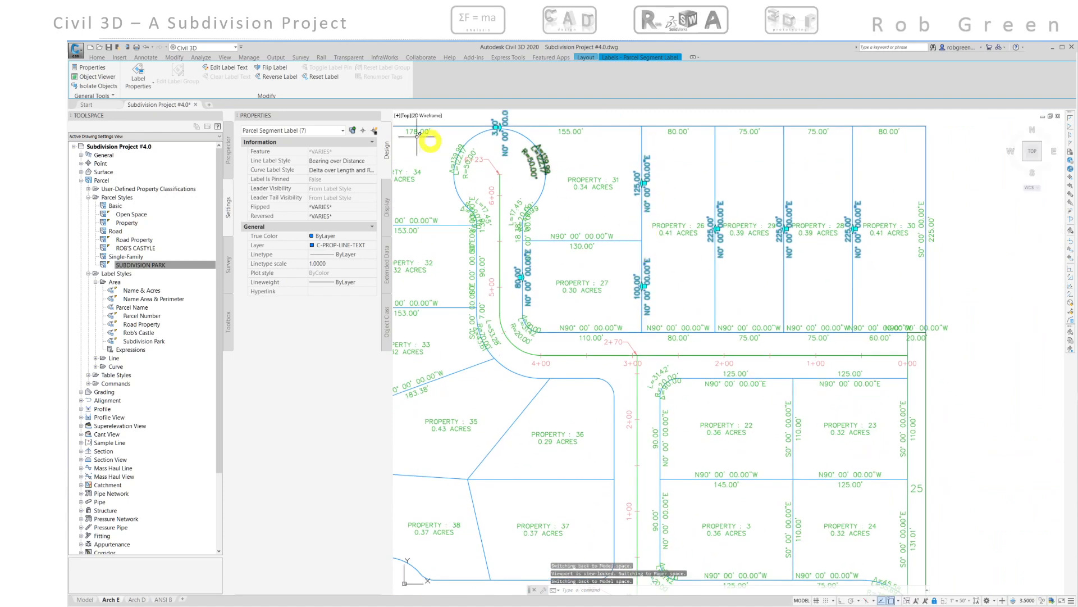
click(277, 68)
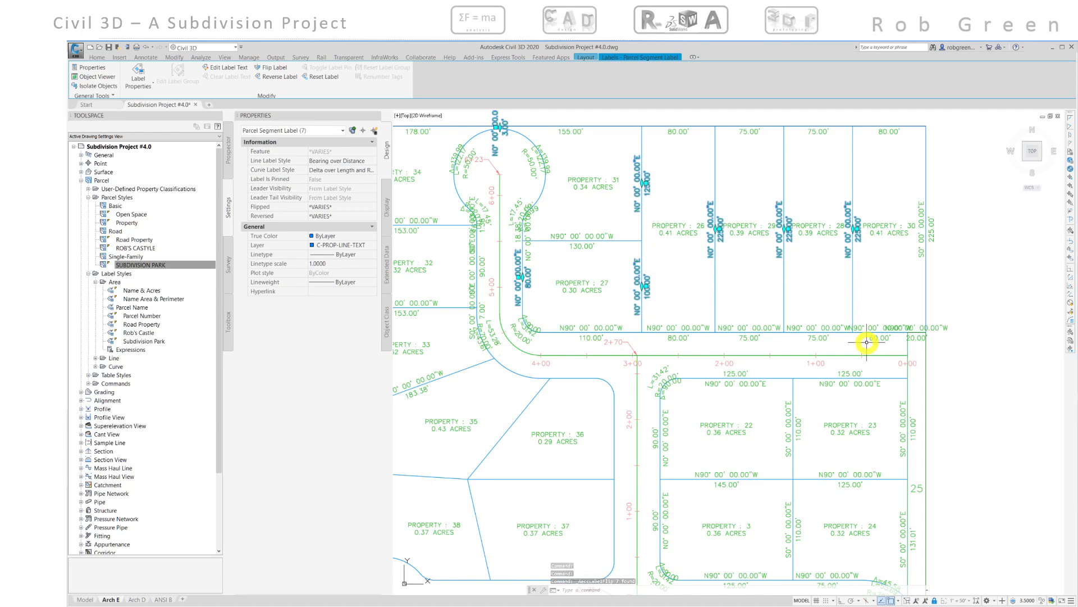
key(Escape)
- Change the label on the short 20.00' segment at the northeast corner to the Distance label style
scroll(917, 342, up, 8)
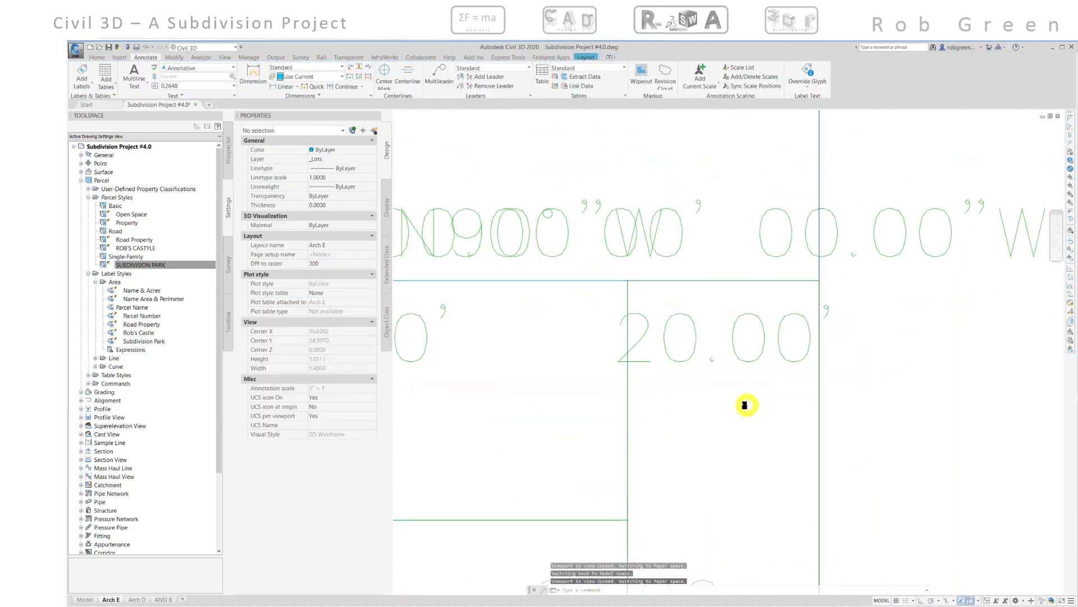
click(761, 354)
scroll(761, 354, down, 5)
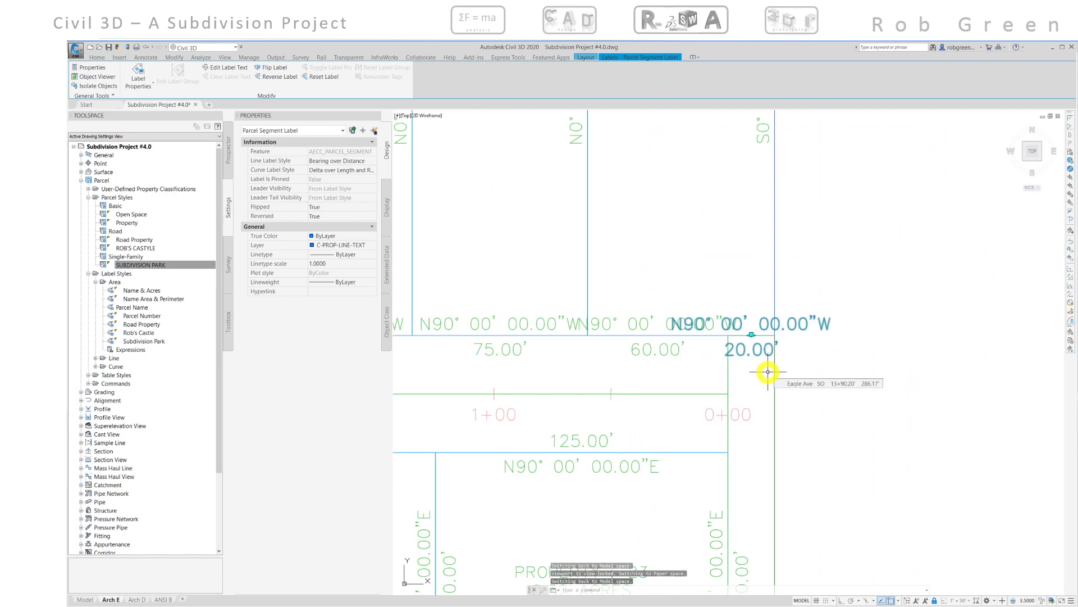
click(371, 161)
click(371, 161)
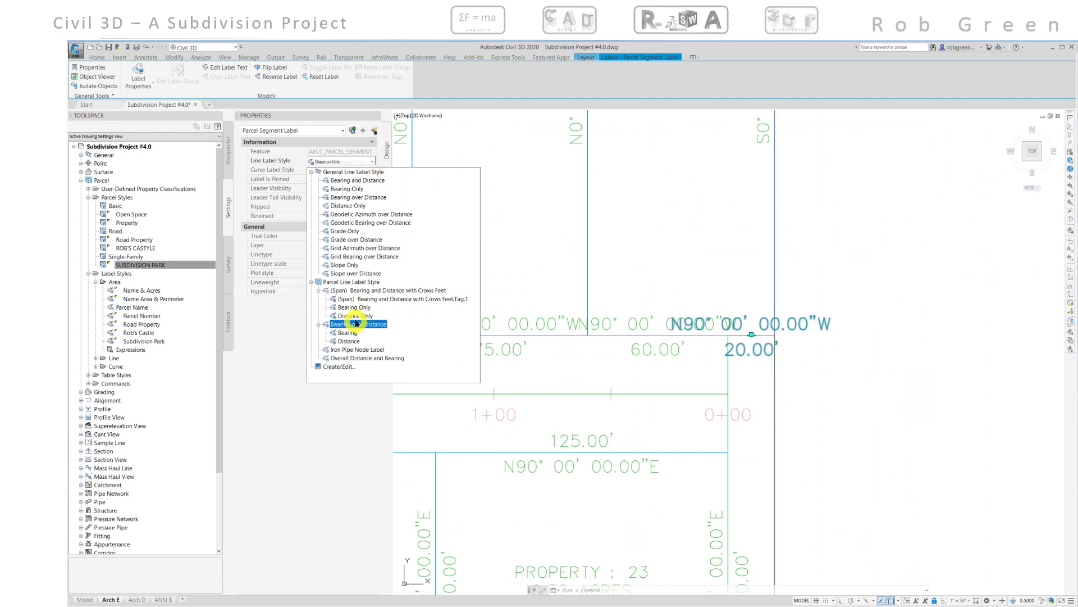
click(349, 341)
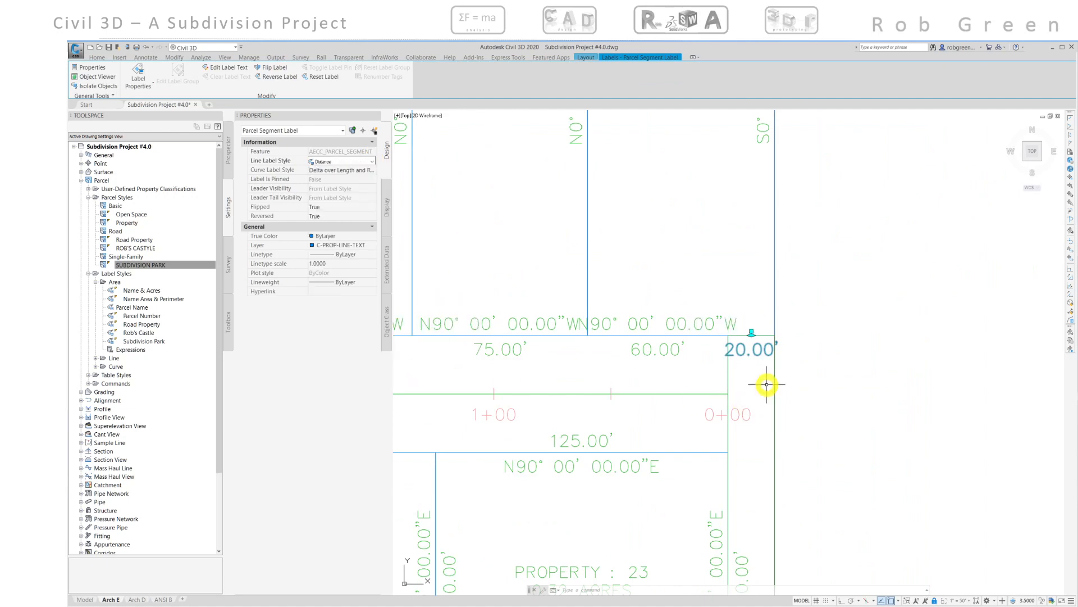
key(Escape)
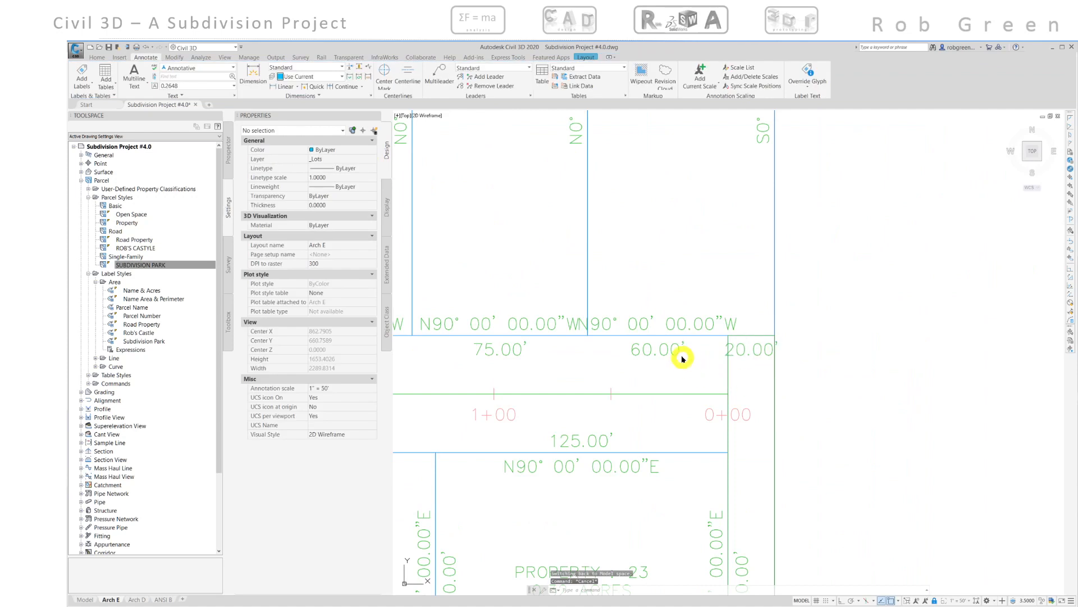
click(684, 324)
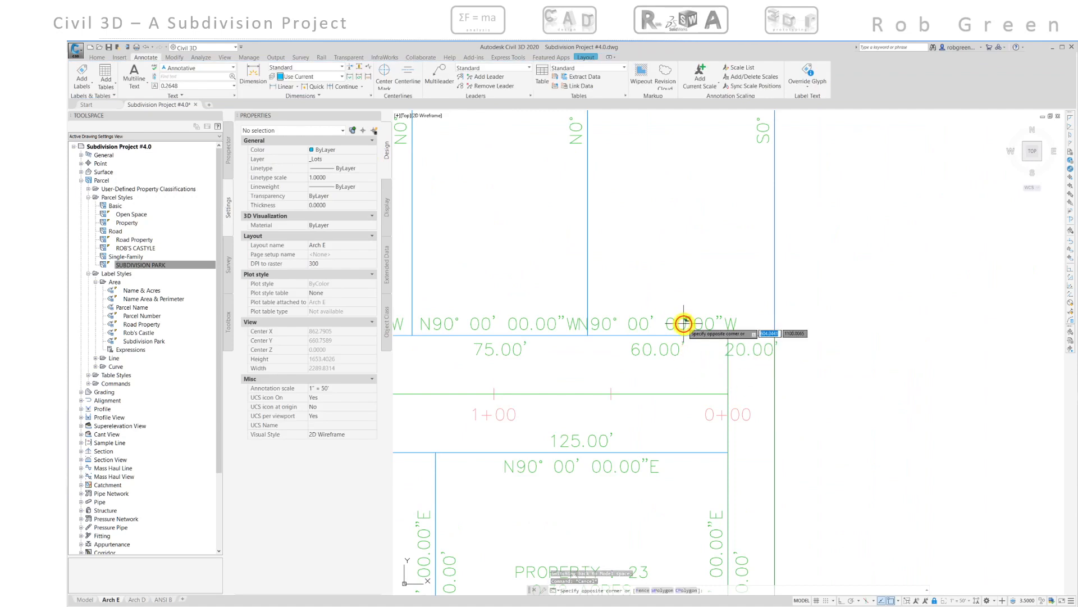
click(684, 323)
key(Escape)
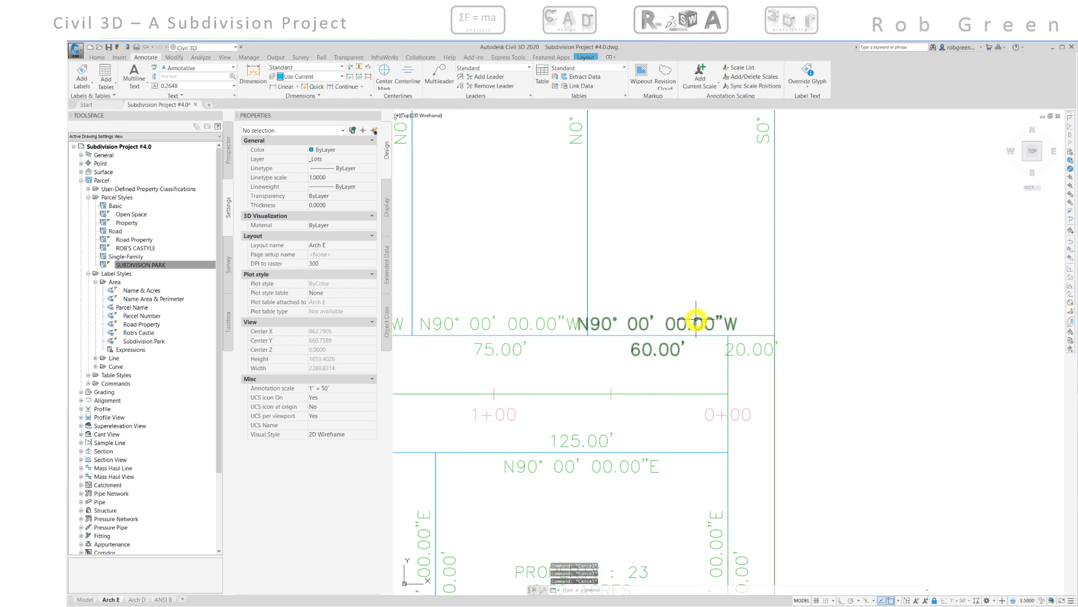
- Move the 60.00' segment label on the northeast lot's top edge slightly to the right along the line
click(696, 317)
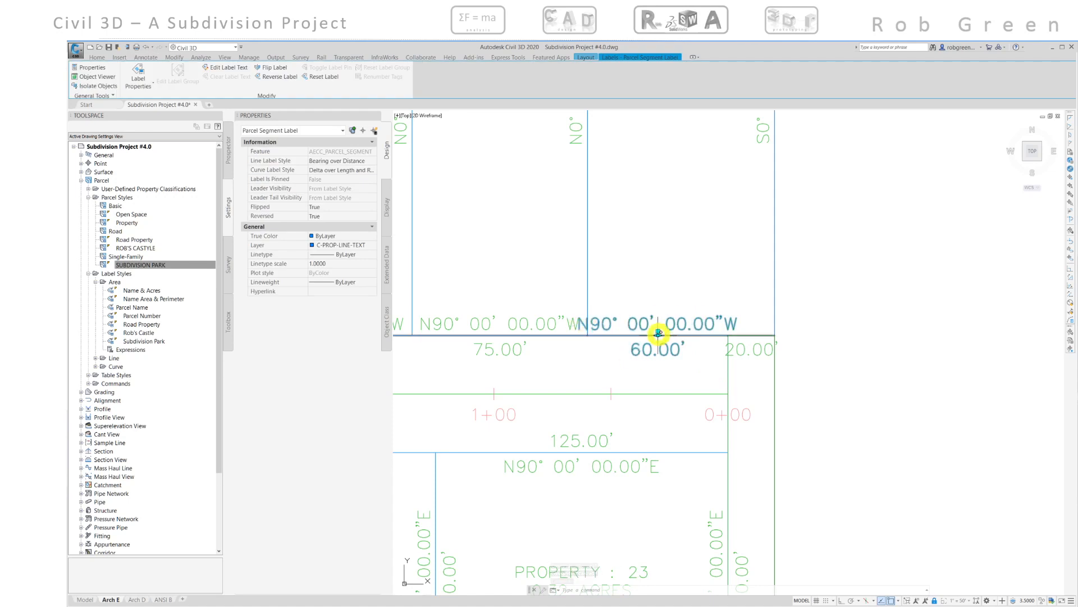
click(659, 333)
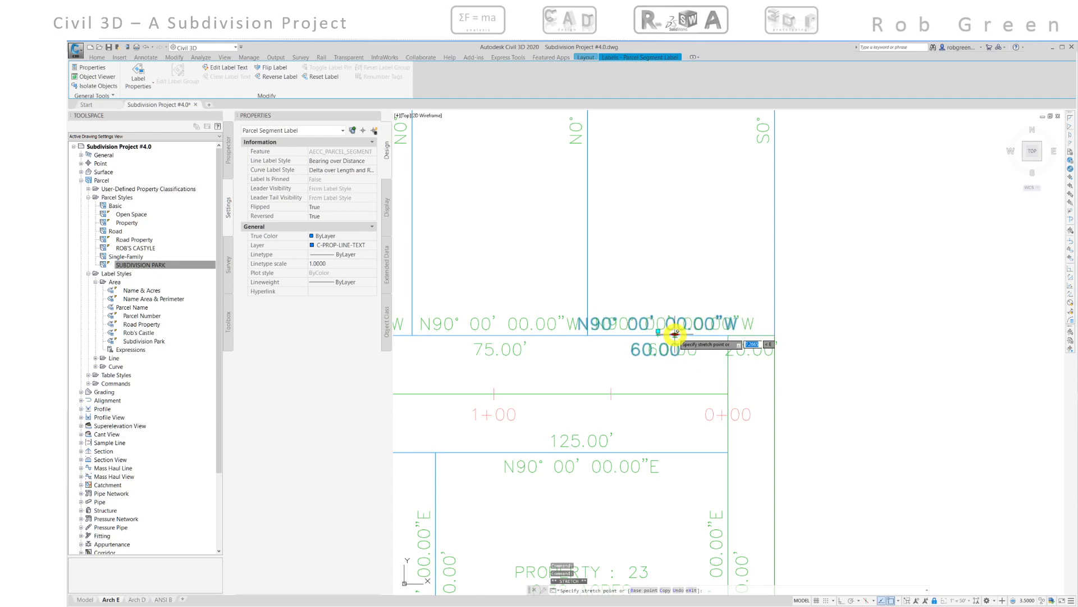
click(674, 334)
key(Escape)
- Move the area labels of properties 26, 29, 28 and 30 upward within their lots
scroll(635, 364, down, 2)
mouse_move(615, 366)
middle_down()
mouse_move(874, 323)
mouse_move(999, 315)
mouse_move(950, 318)
middle_up()
middle_drag(656, 251, 623, 390)
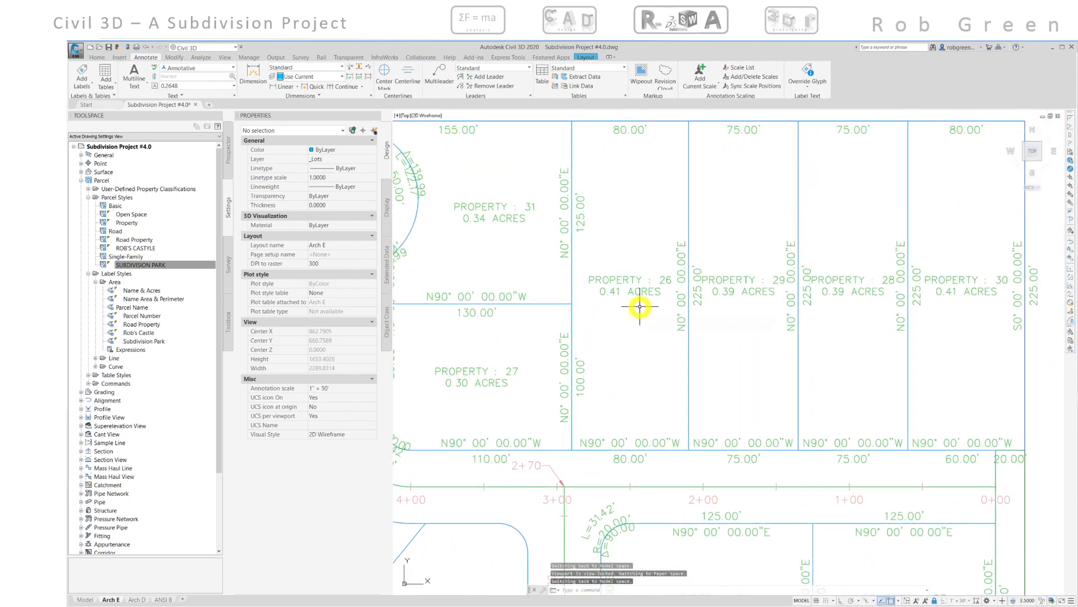
middle_drag(640, 307, 583, 305)
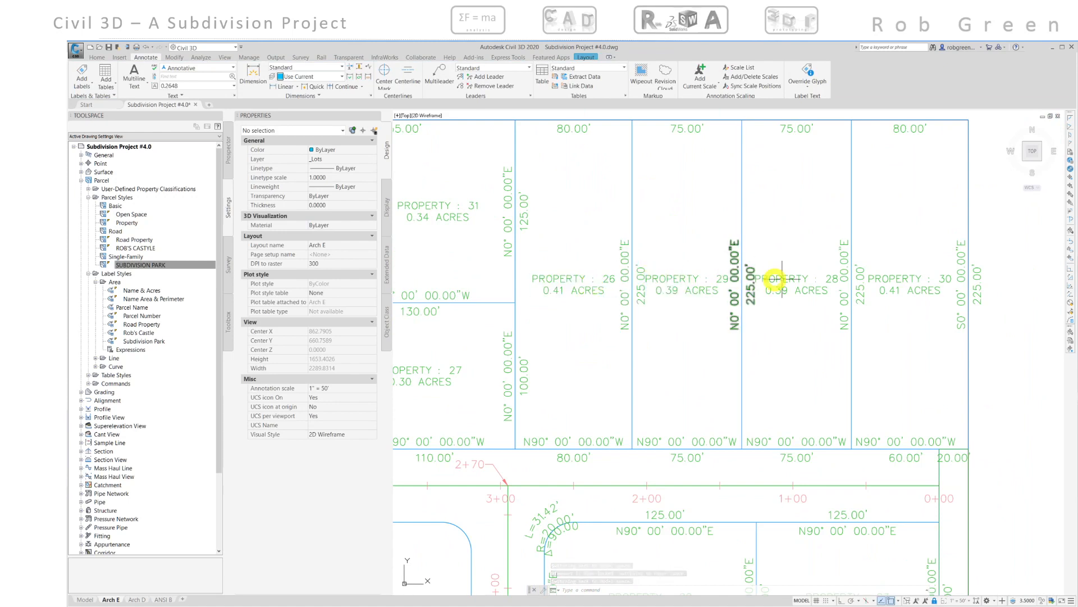
click(571, 281)
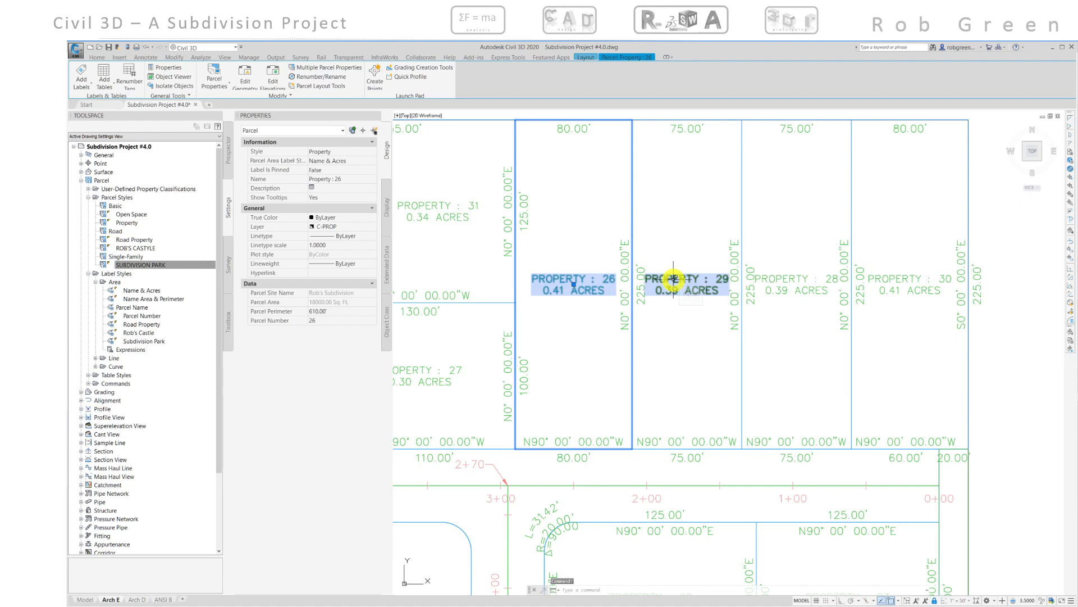
click(674, 279)
click(775, 280)
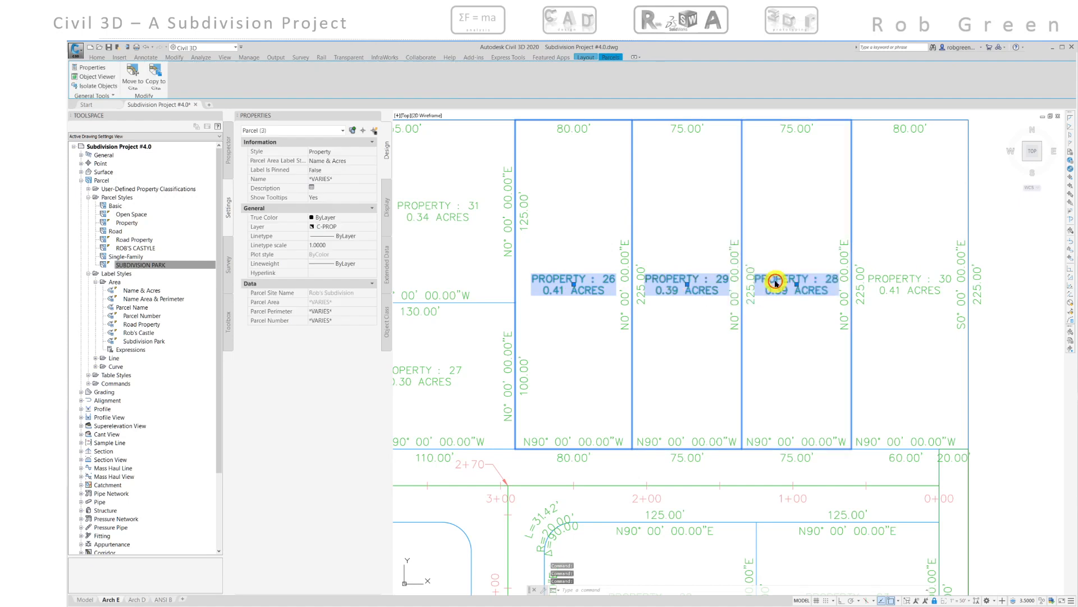
click(884, 279)
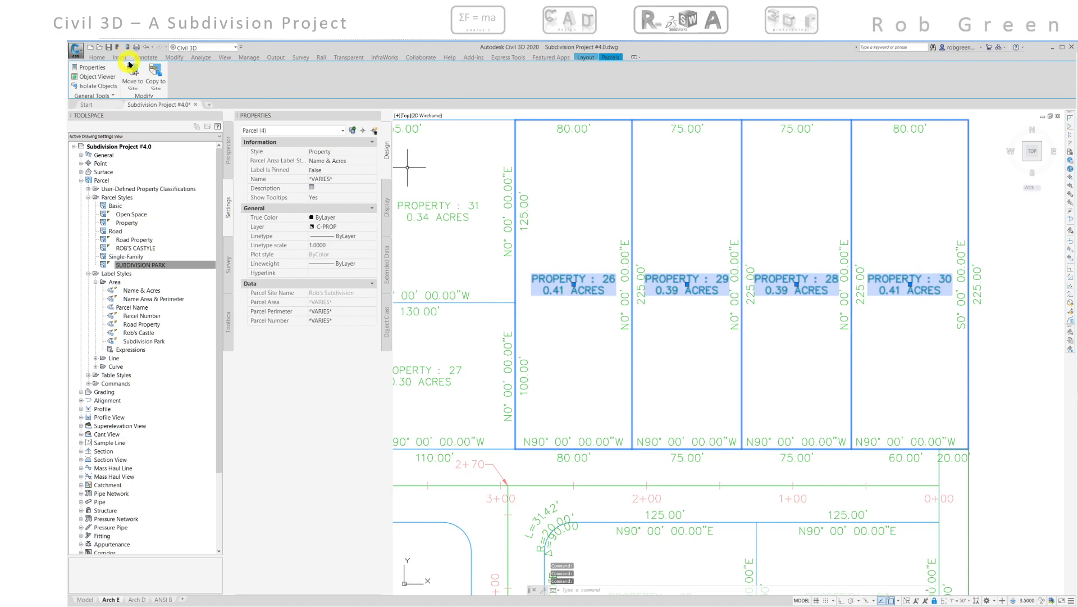
click(96, 58)
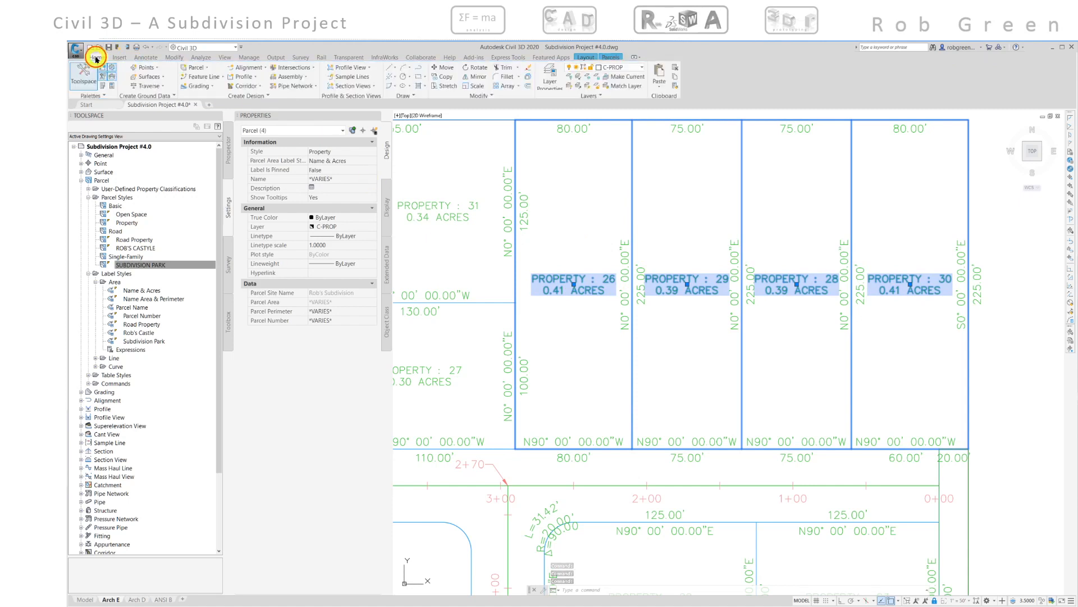
click(446, 67)
click(575, 231)
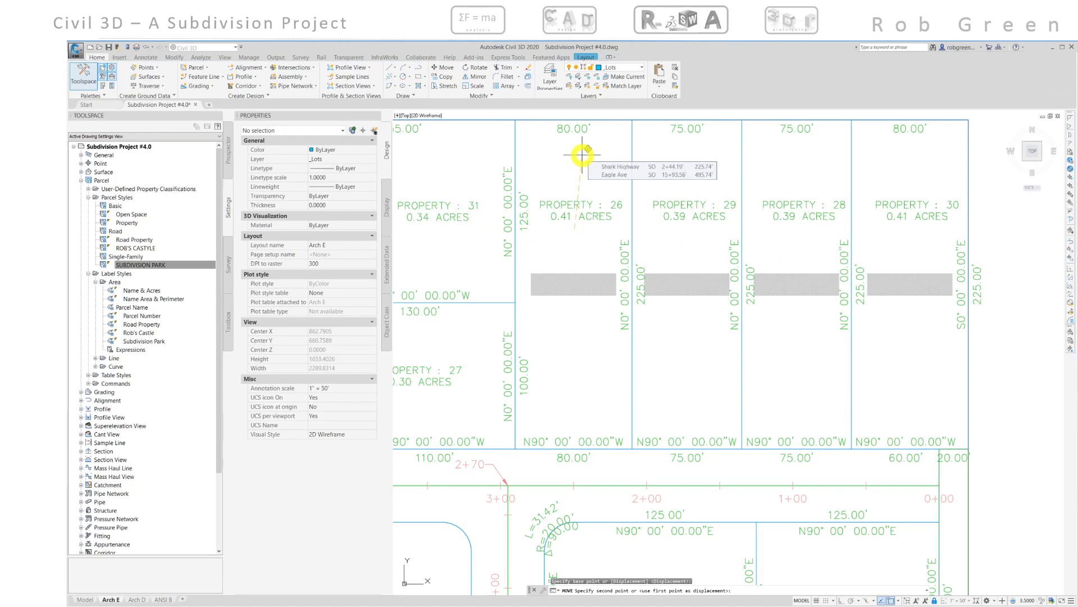
click(582, 155)
key(Escape)
key(Escape)
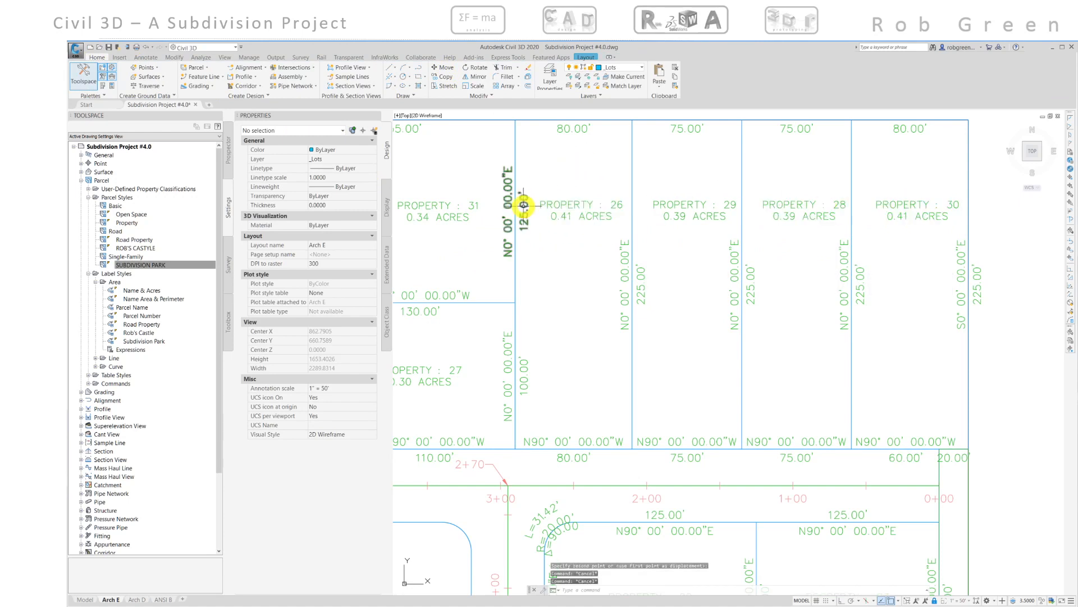
- Slide the 125.00' segment label on property 26's west edge downward along the line
click(517, 206)
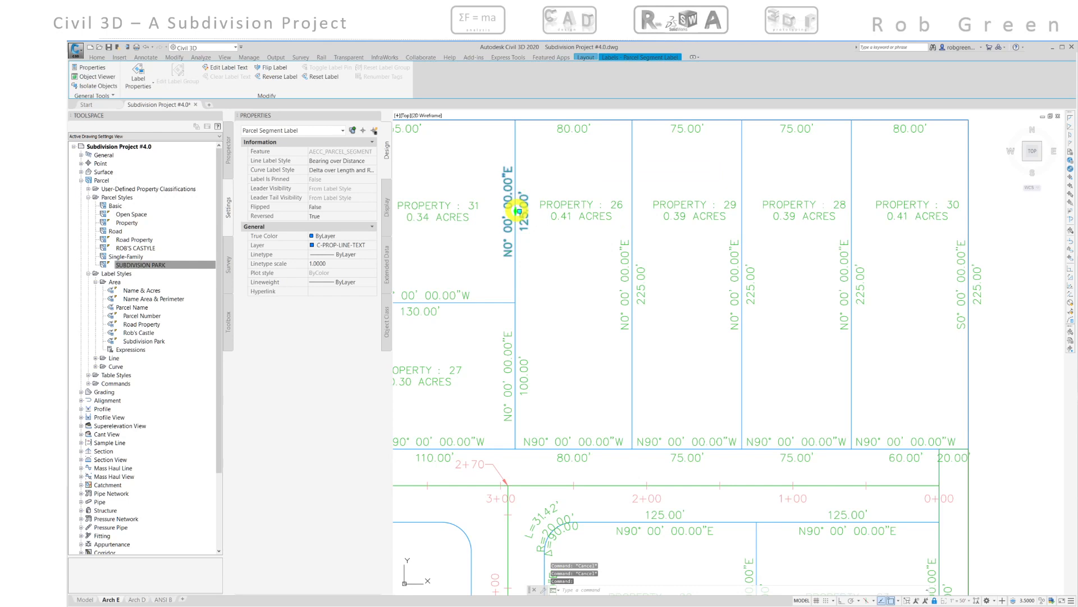
click(519, 211)
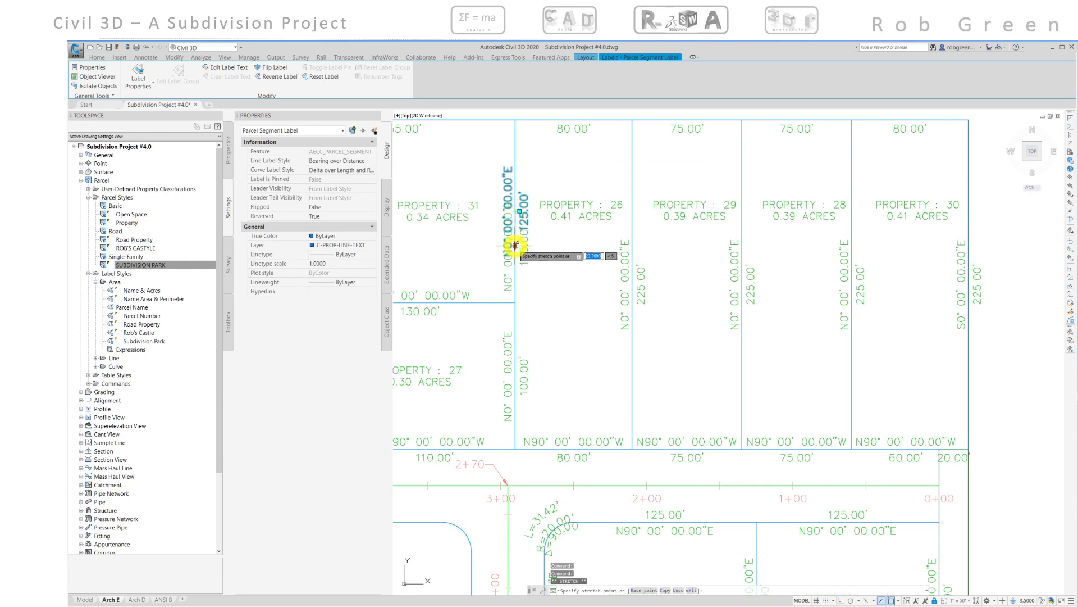
click(517, 247)
key(Escape)
- Change the segment label on property 30's east edge to the Distance label style and flip it
scroll(561, 303, down, 3)
scroll(581, 287, up, 2)
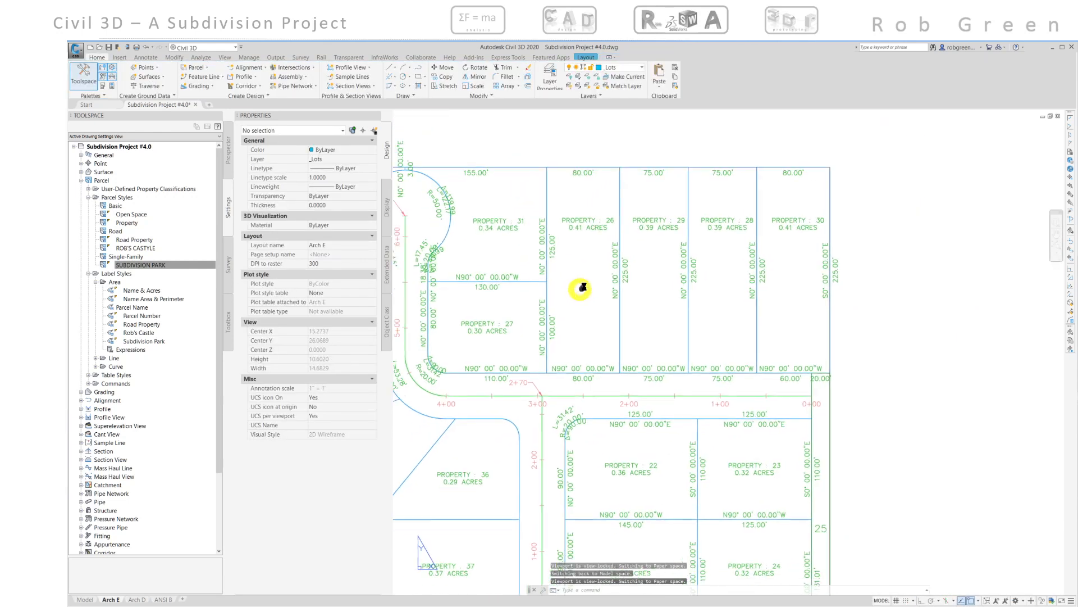
middle_drag(583, 288, 596, 276)
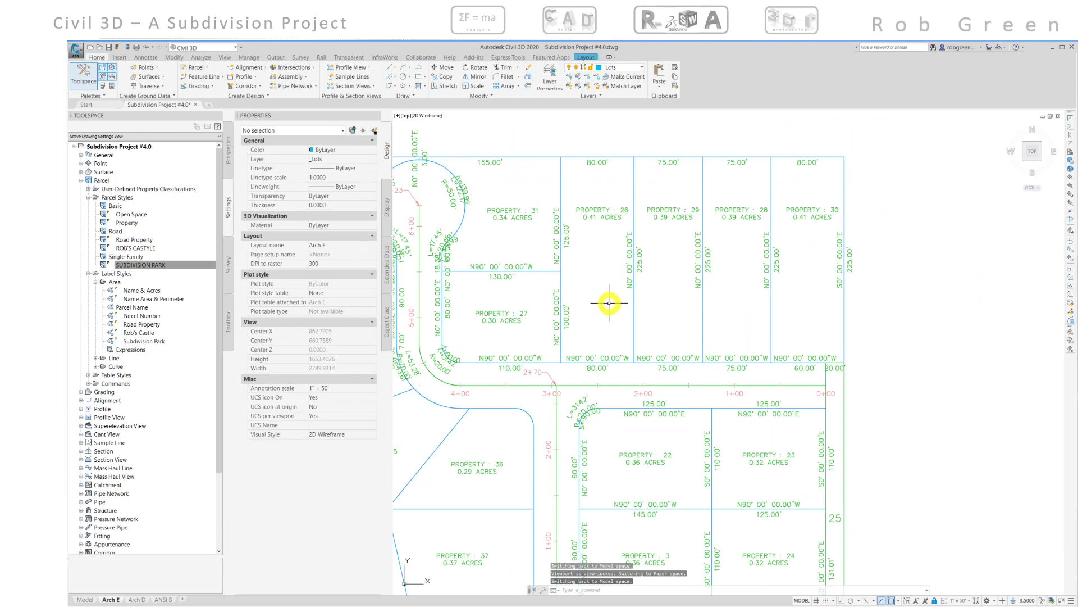
mouse_move(734, 301)
middle_down()
mouse_move(618, 241)
mouse_move(580, 269)
middle_up()
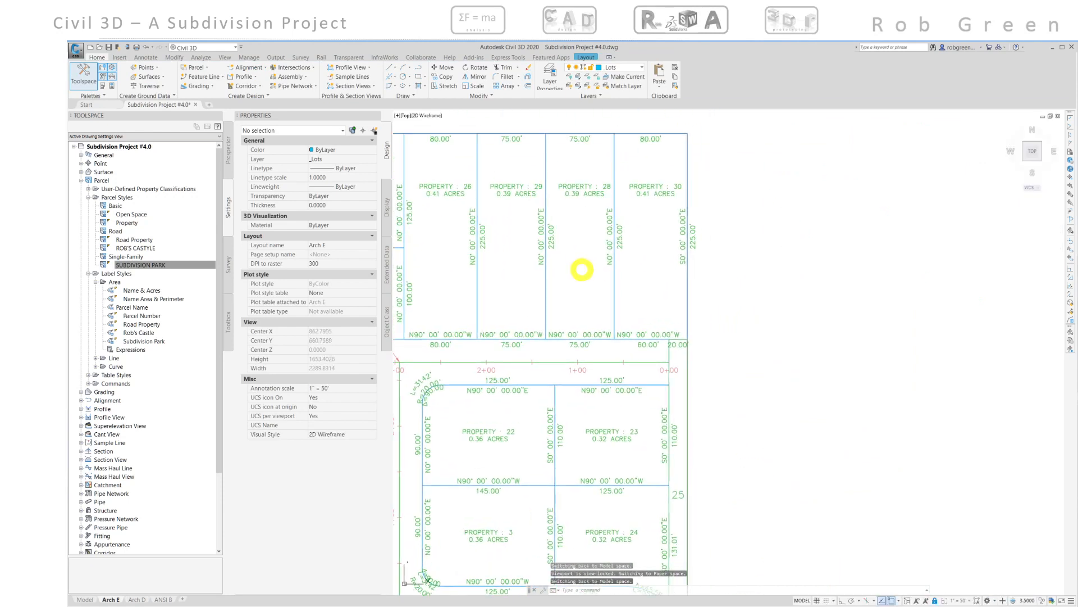
click(683, 226)
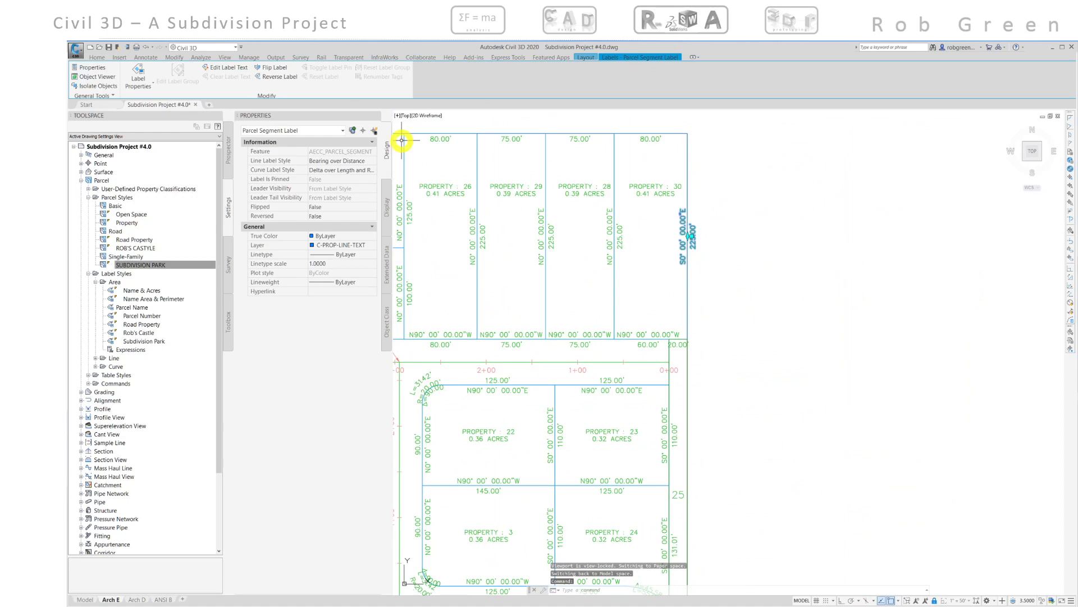
click(373, 164)
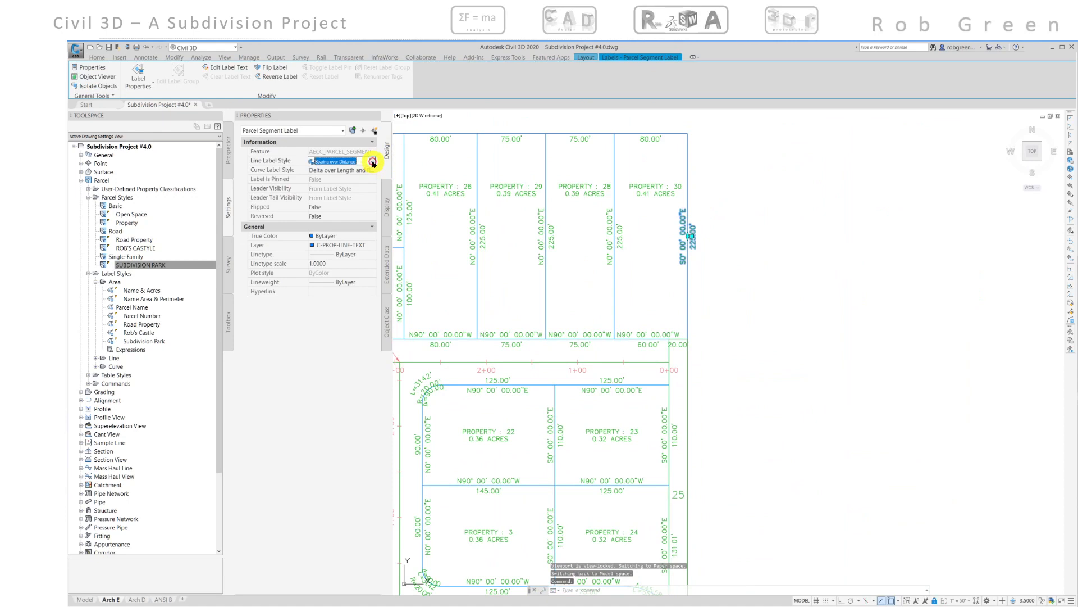
click(371, 161)
click(353, 342)
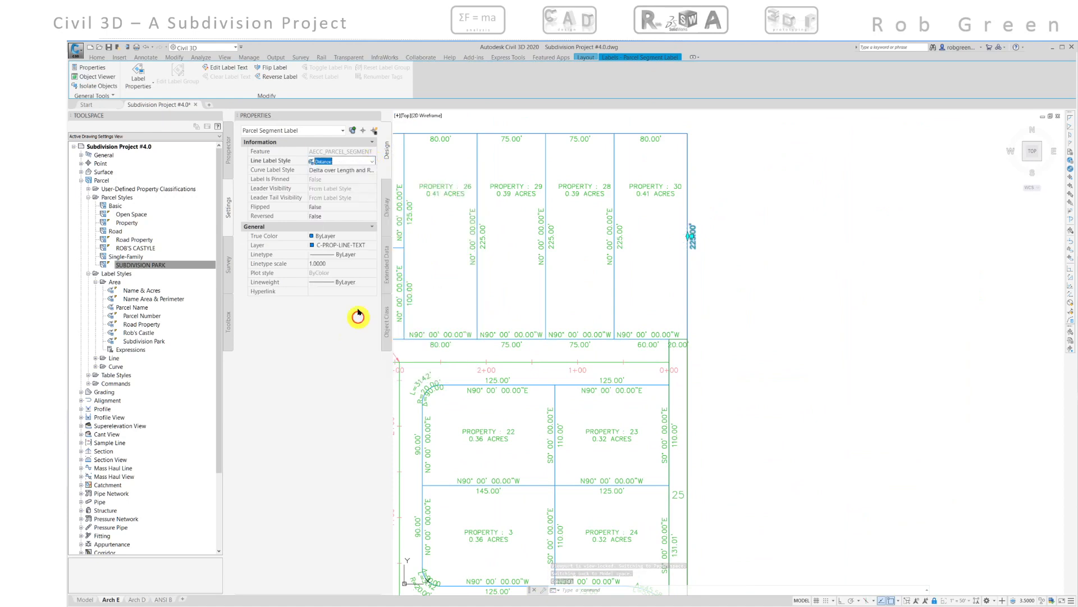
click(275, 70)
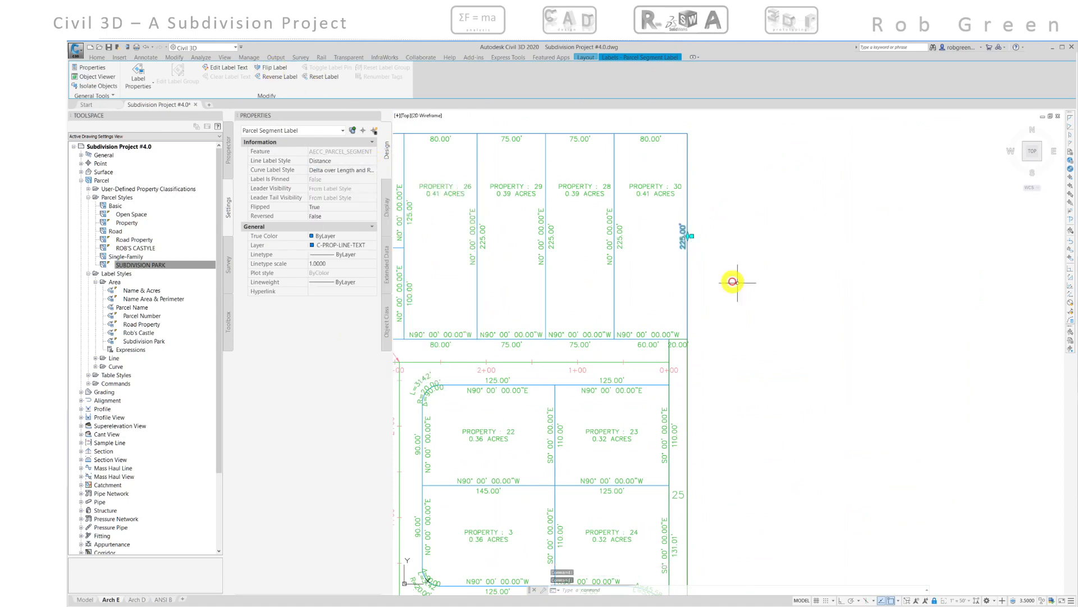
- Flip the segment labels on the top edges of properties 22 and 23 and the west edges of properties 22 and 3
mouse_move(770, 356)
middle_down()
mouse_move(761, 265)
mouse_move(741, 336)
mouse_move(767, 305)
mouse_move(876, 312)
mouse_move(851, 322)
middle_up()
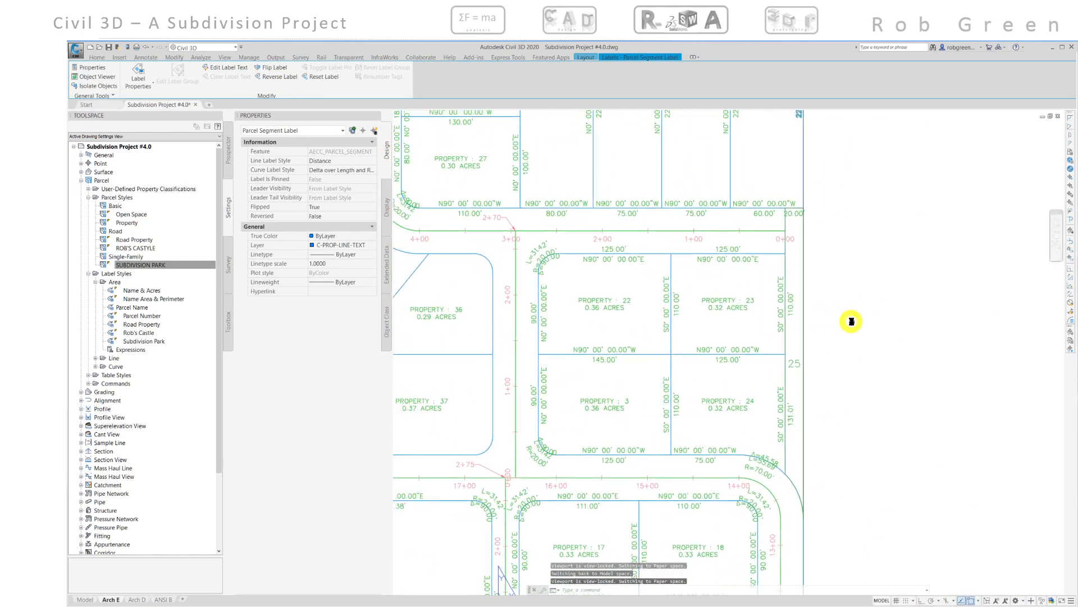
click(726, 247)
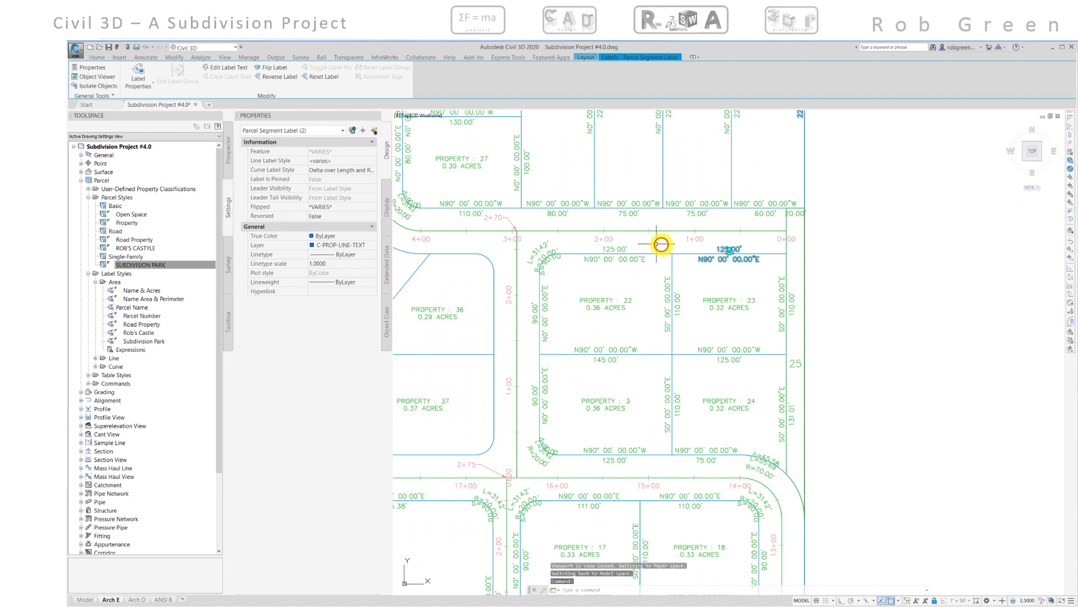
click(622, 246)
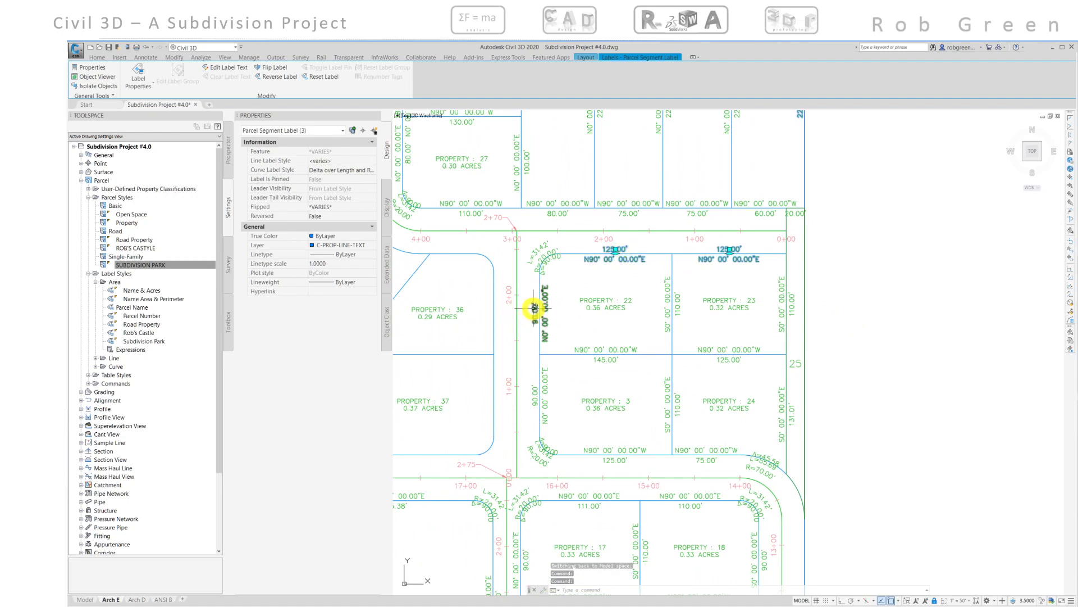
click(534, 307)
click(536, 386)
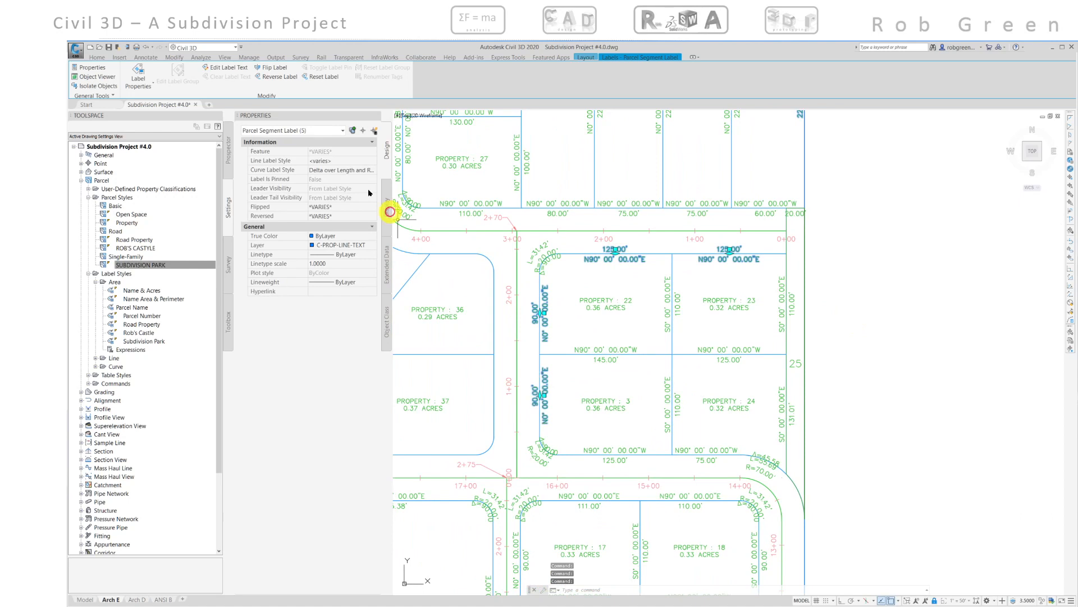
click(272, 68)
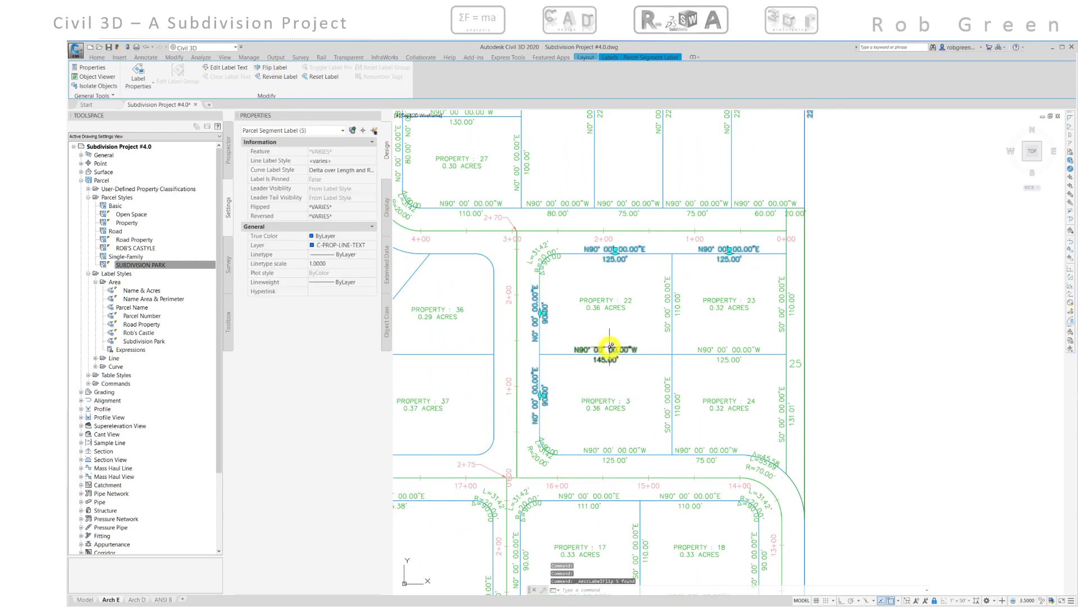
- Add multiple-segment labels clockwise around properties 35, 37 and 38 using Bearing over Distance and Delta over Length and Radius styles
middle_drag(601, 345, 792, 368)
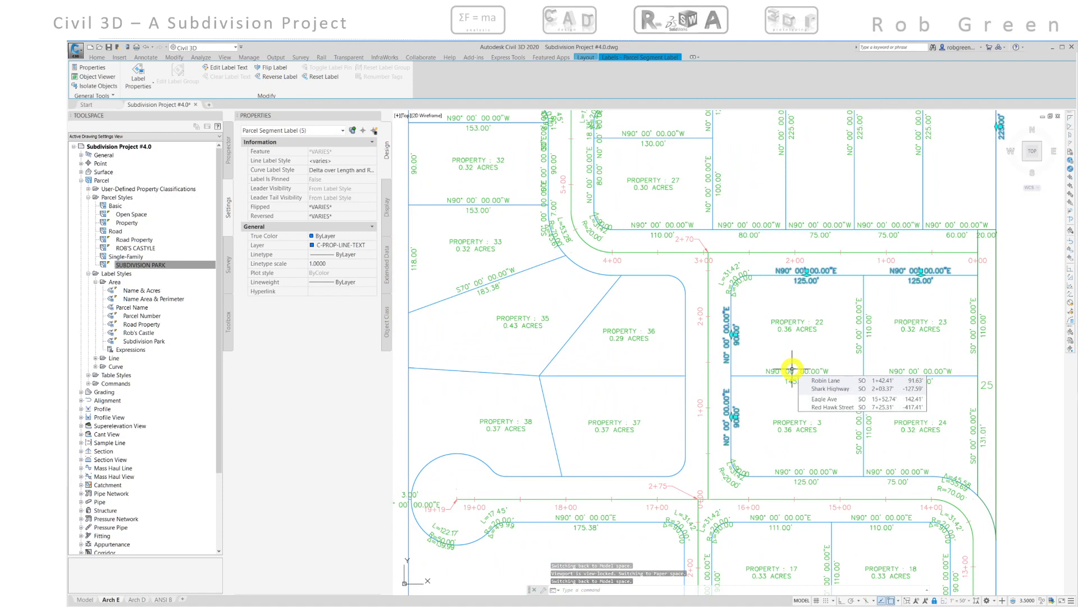
middle_drag(665, 346, 680, 348)
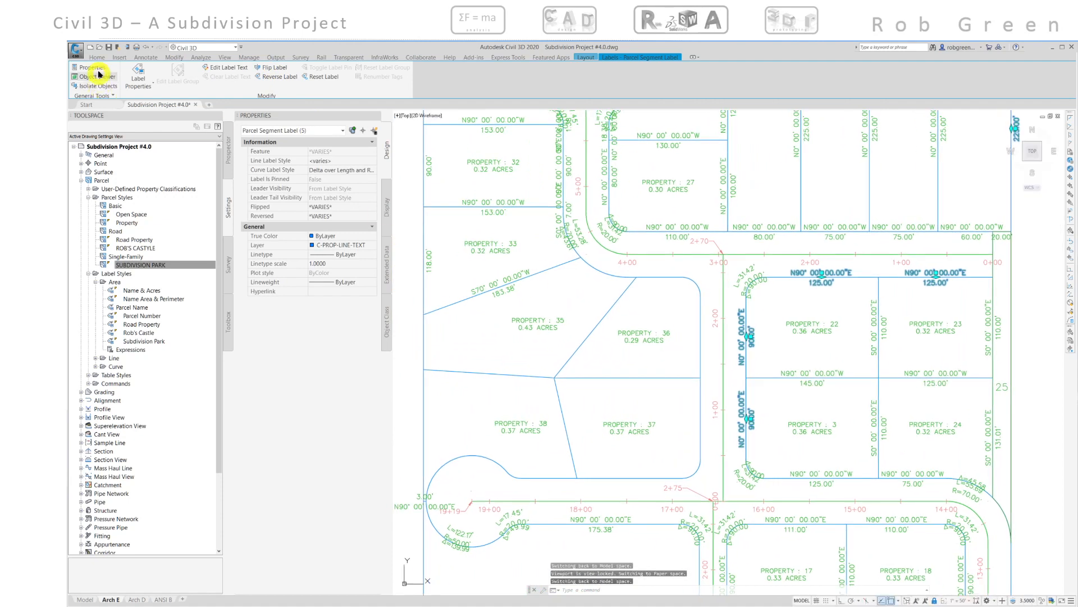
click(144, 58)
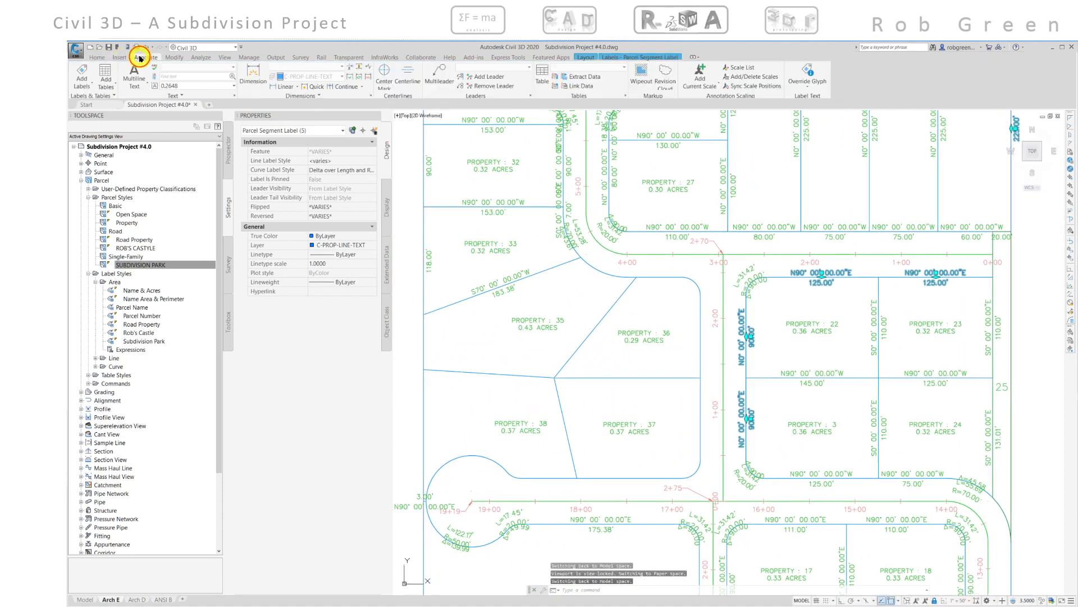
click(85, 70)
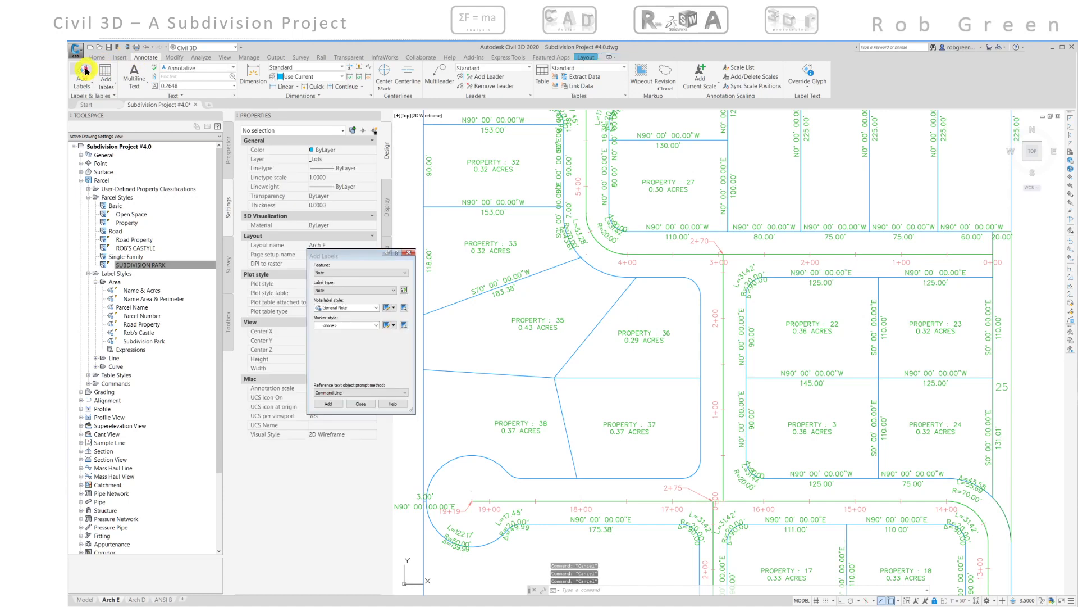
click(340, 273)
click(329, 294)
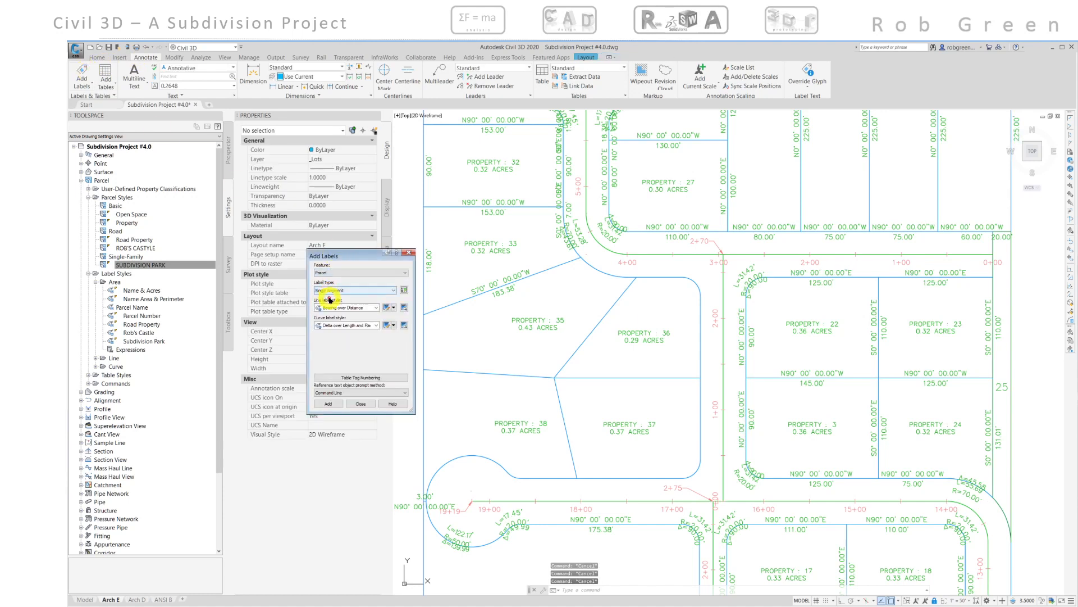
click(339, 290)
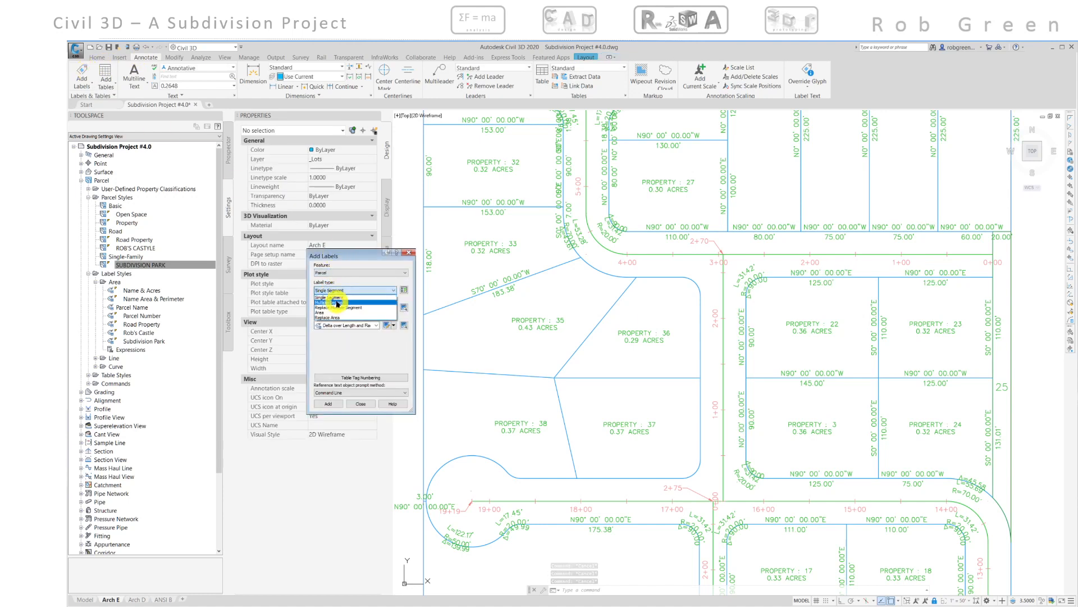
click(337, 304)
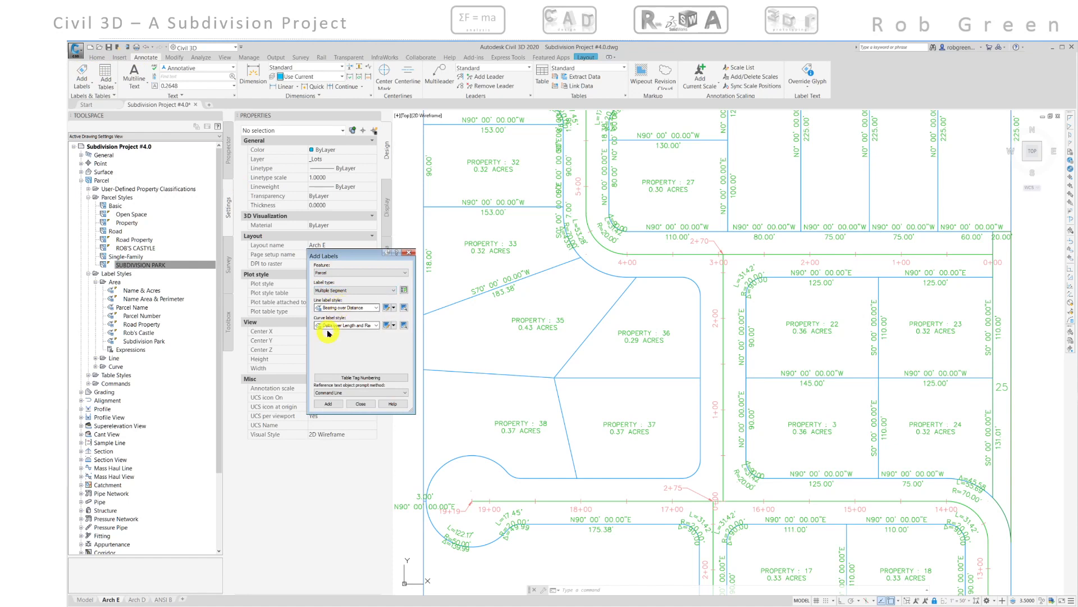
click(324, 404)
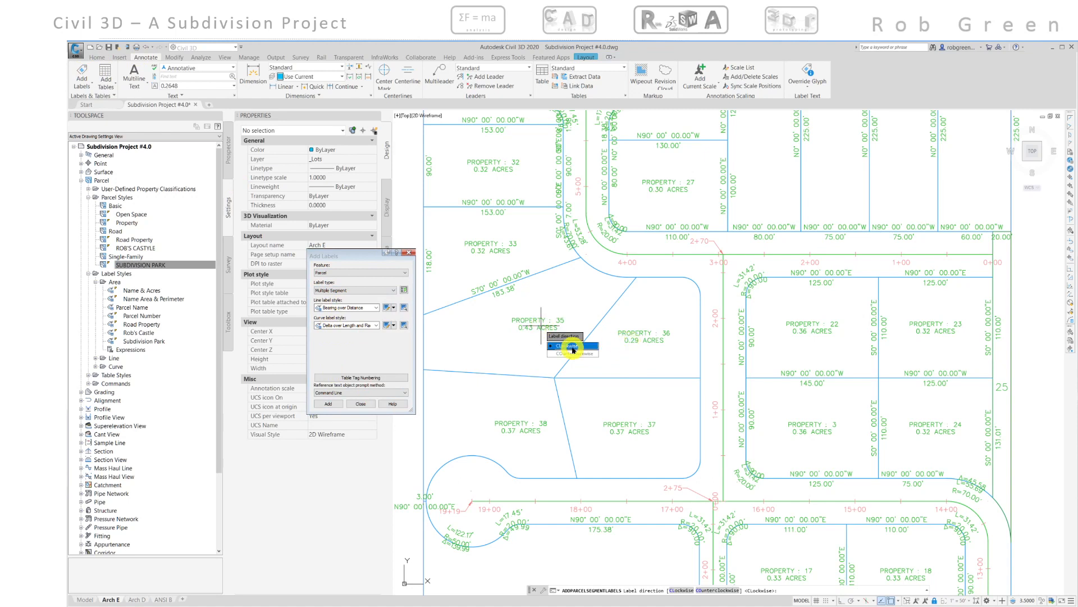
click(542, 326)
click(618, 329)
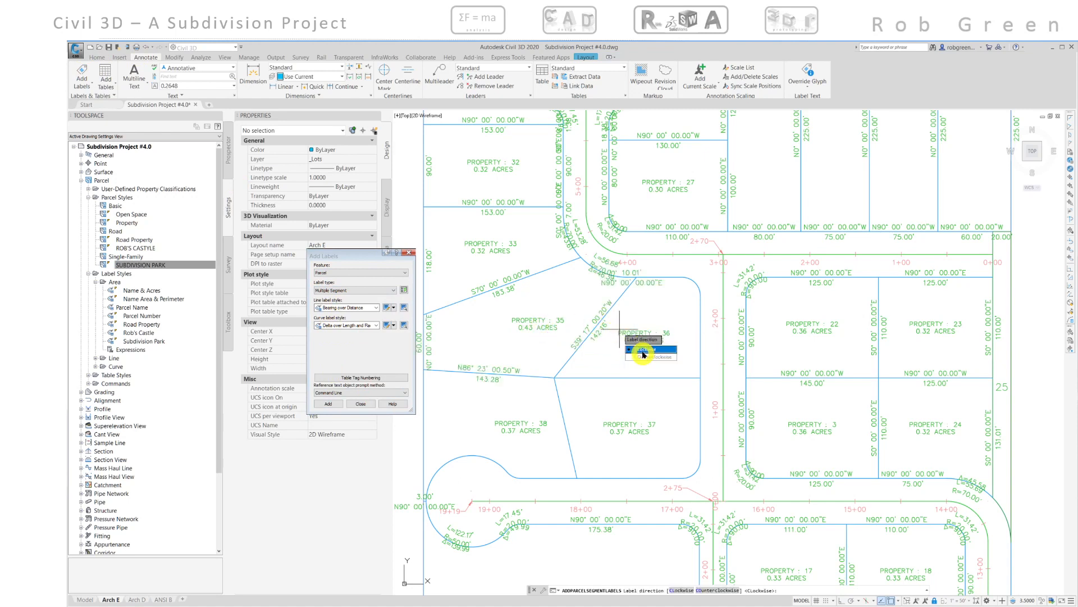
click(618, 425)
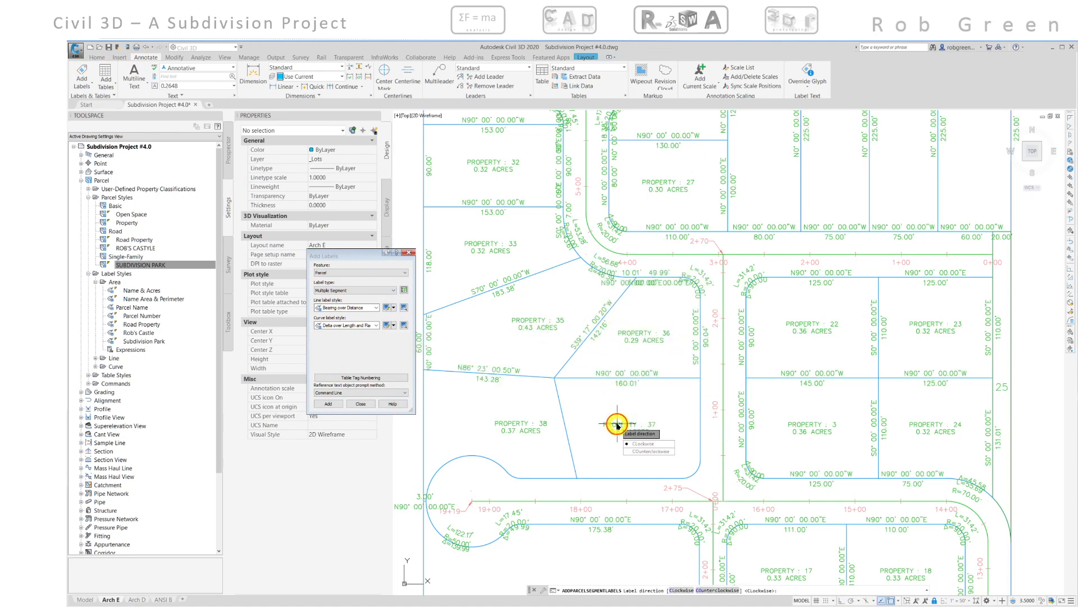
click(640, 443)
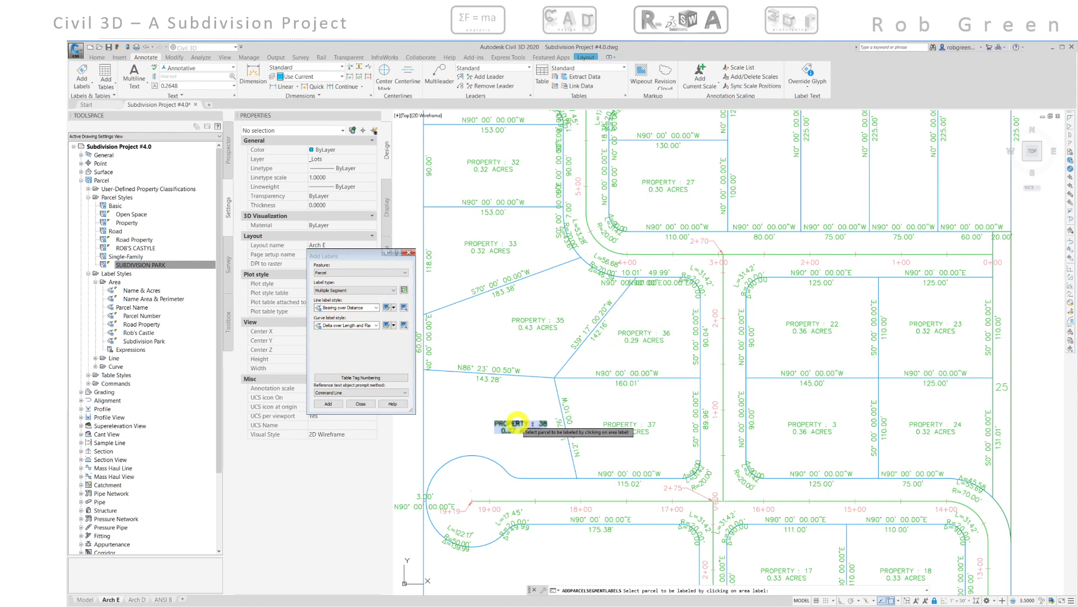
click(517, 424)
click(543, 442)
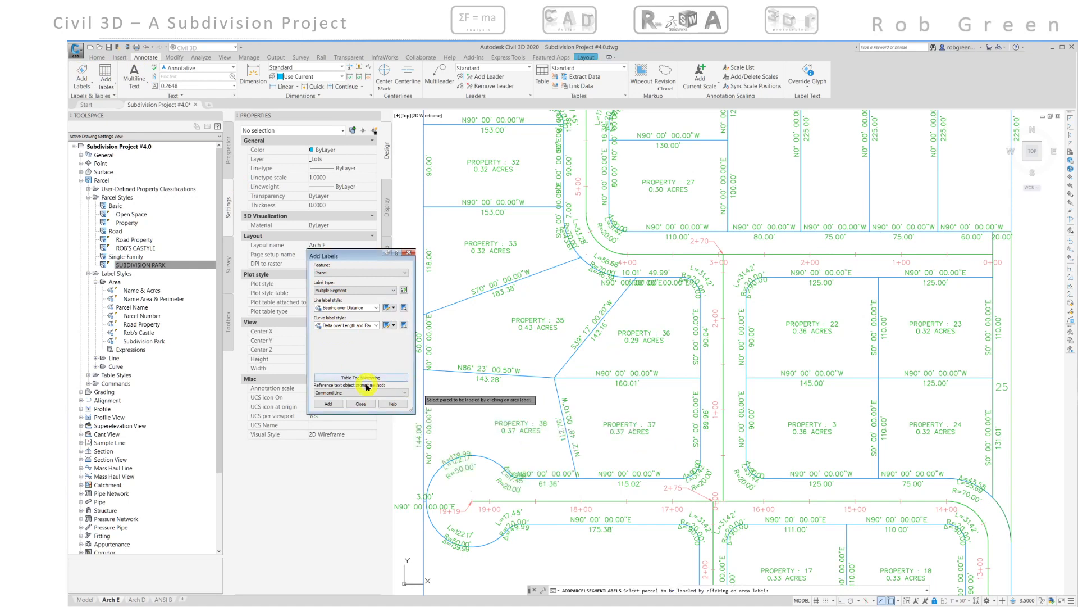
click(362, 403)
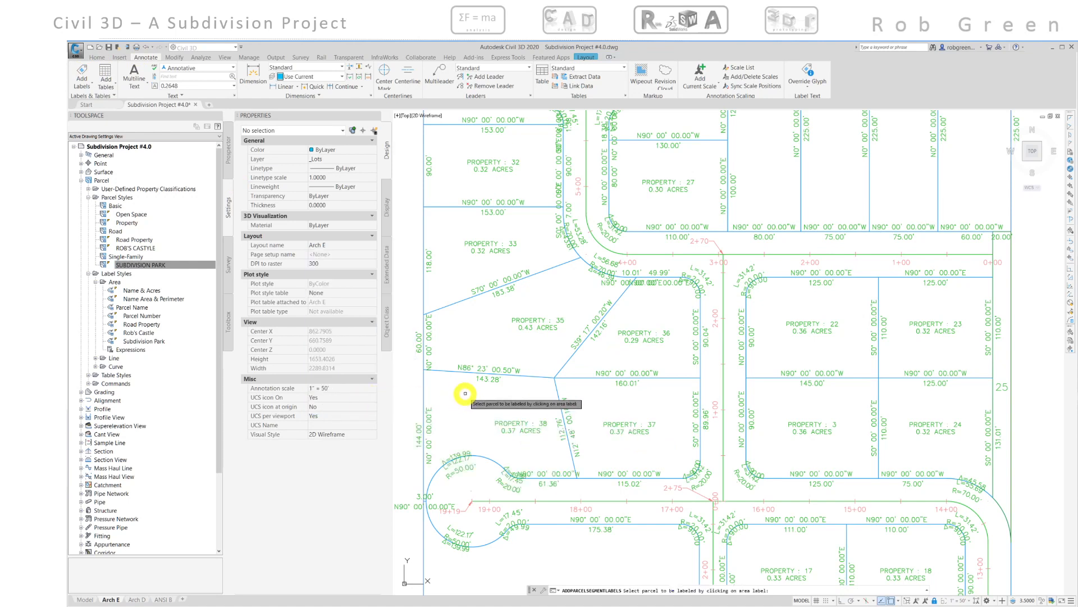
- Flip the segment labels on the west edges of properties 35 and 38 and on property 36's top edge
middle_drag(474, 350, 500, 325)
click(455, 313)
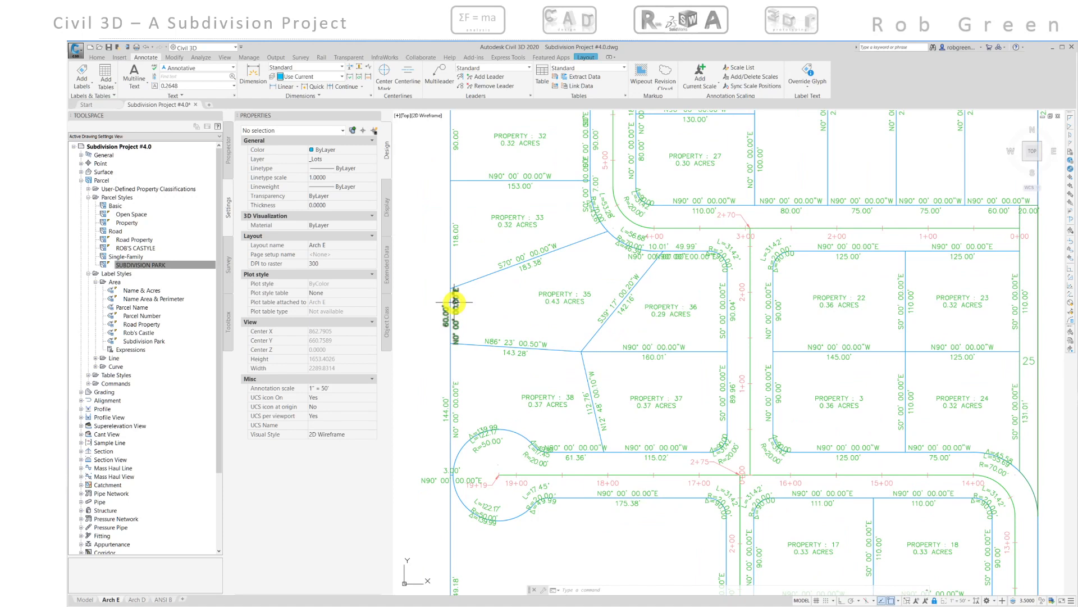
click(456, 402)
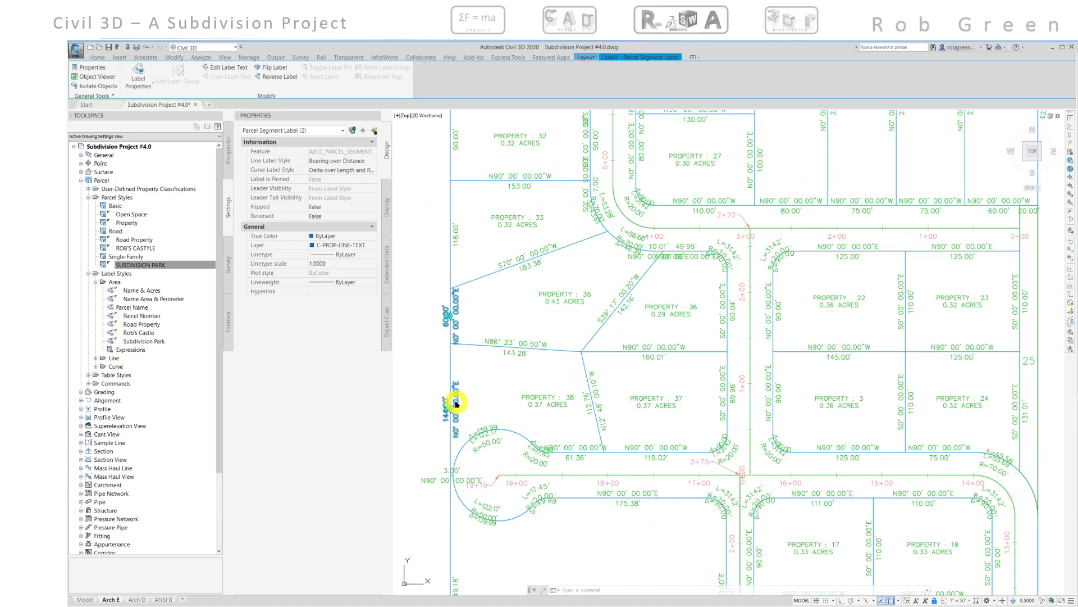
click(690, 245)
scroll(649, 265, up, 6)
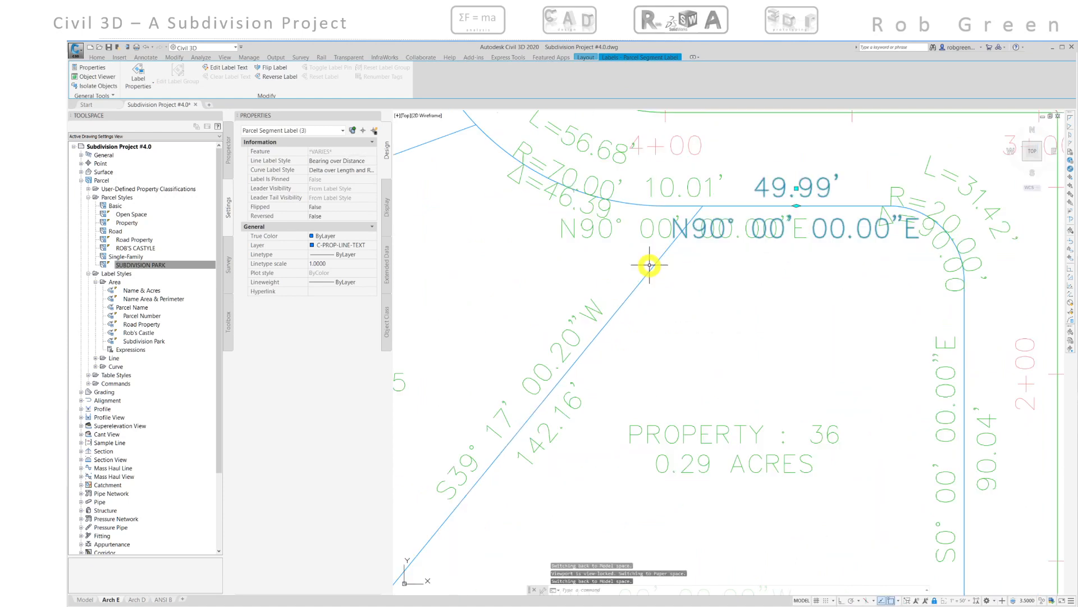
middle_drag(645, 269, 621, 339)
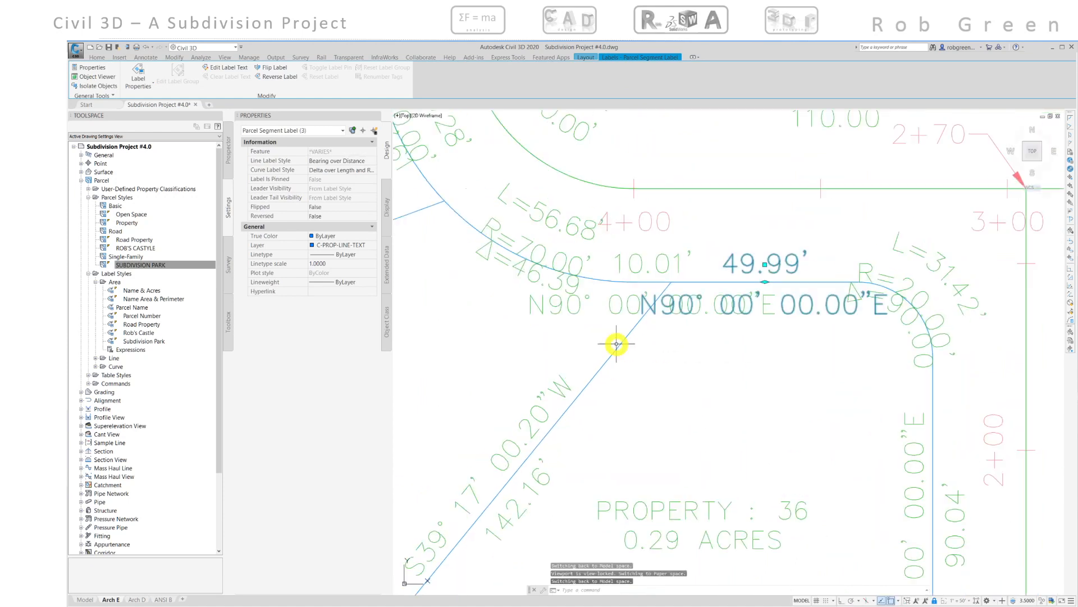
click(669, 258)
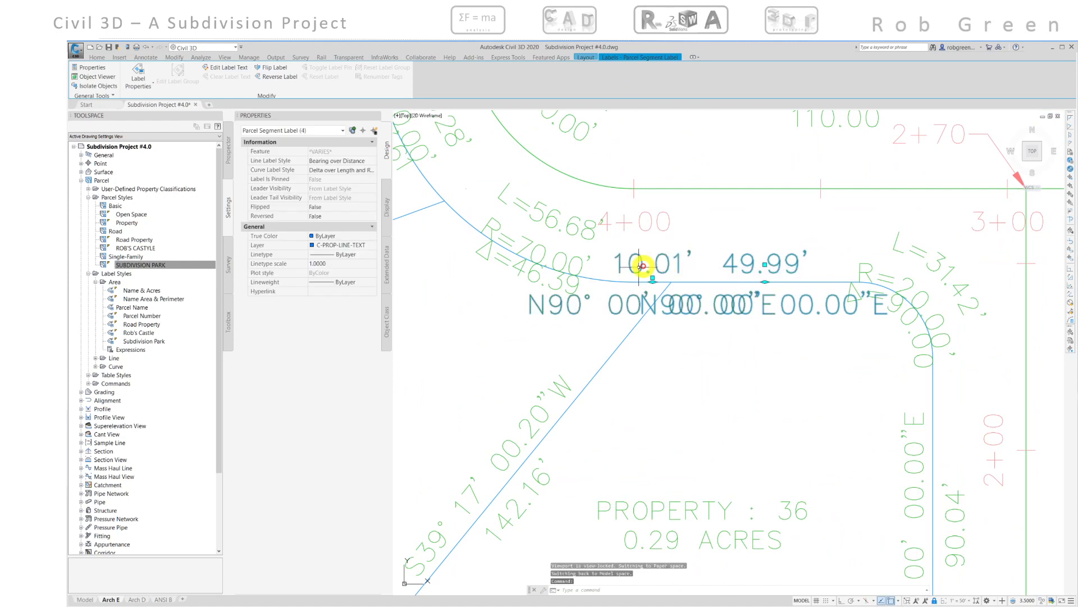
scroll(633, 269, down, 5)
middle_drag(614, 301, 631, 313)
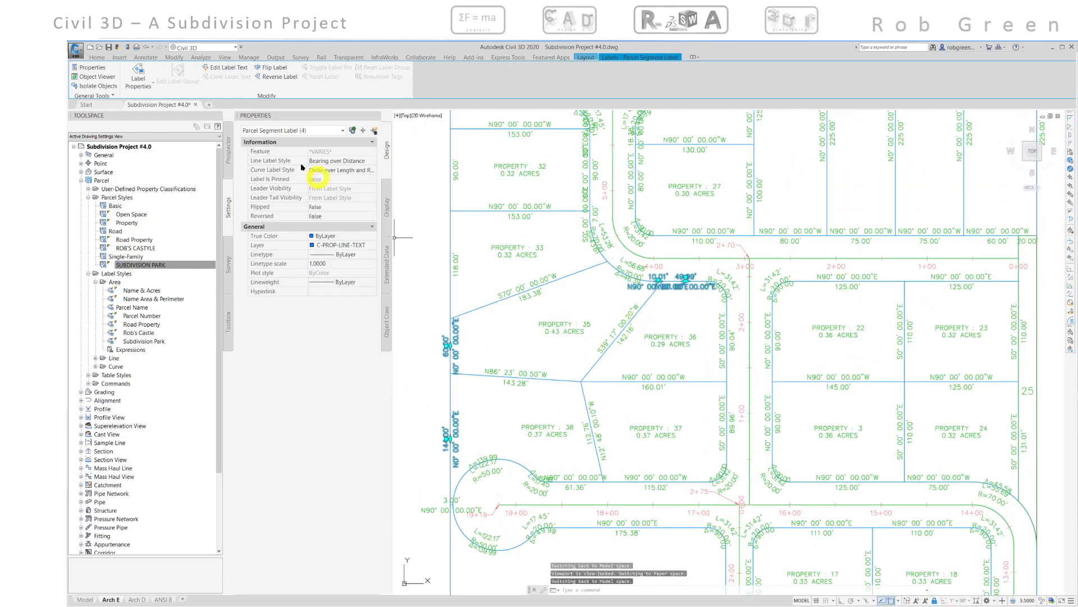
click(266, 68)
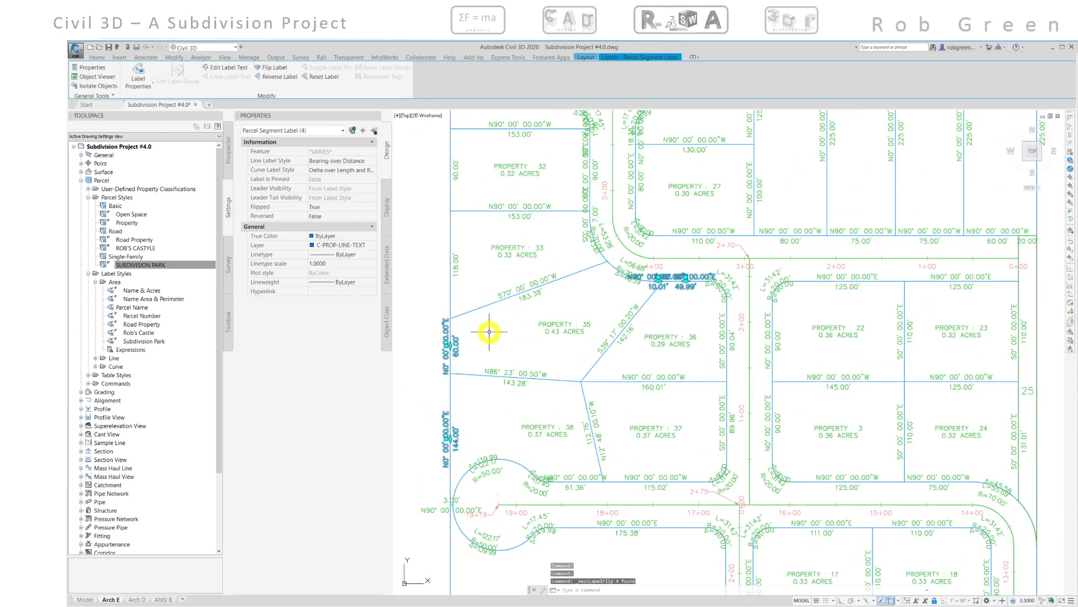
- Change the segment labels on the west edges of properties 35 and 38 to the Distance label style
key(Escape)
click(457, 341)
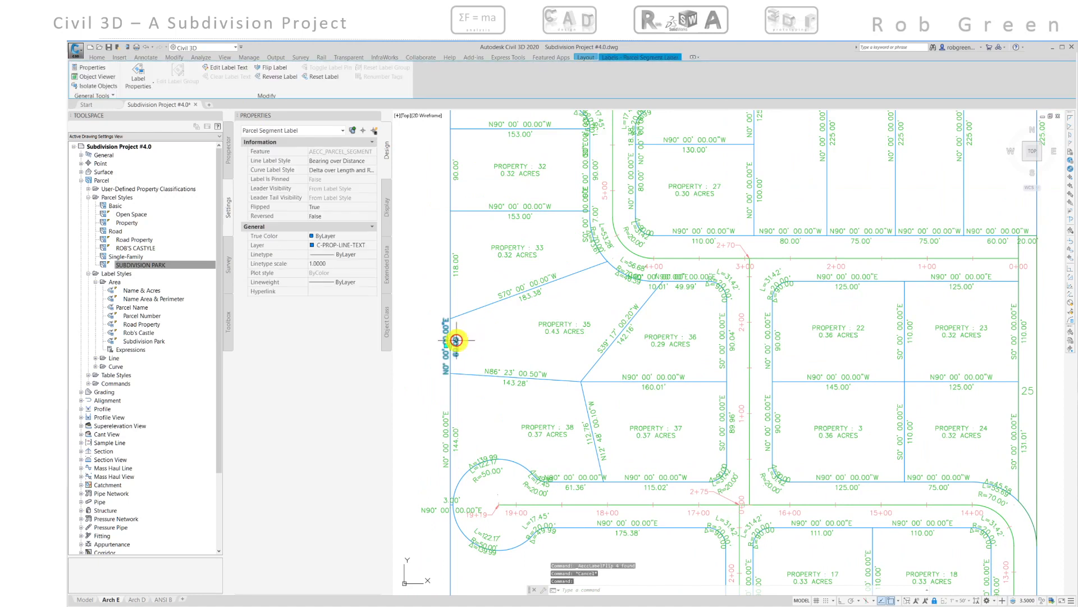
click(456, 428)
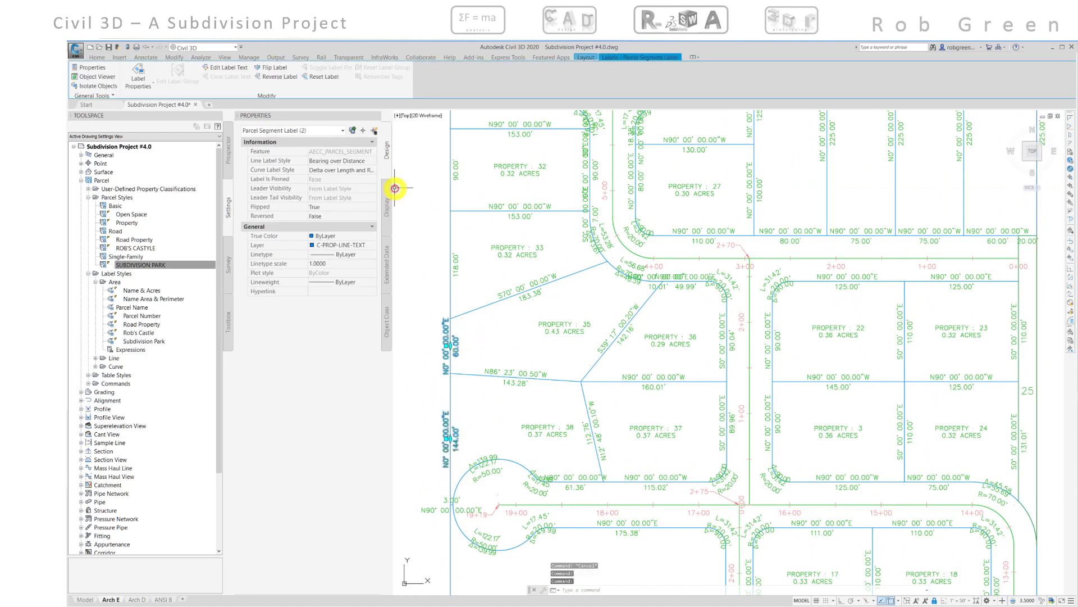
click(370, 162)
click(372, 163)
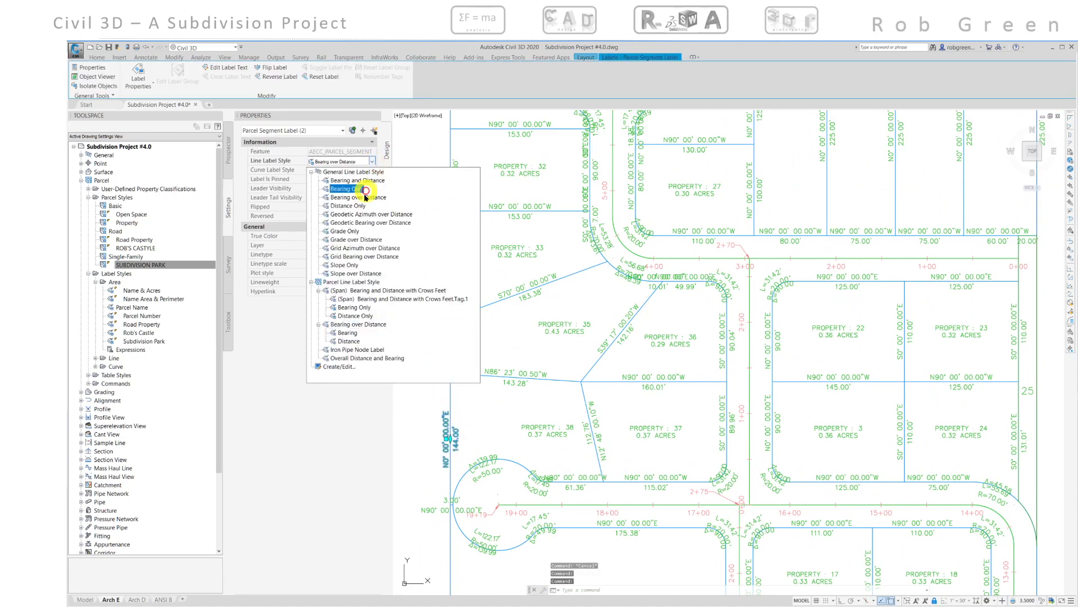
click(354, 340)
key(Escape)
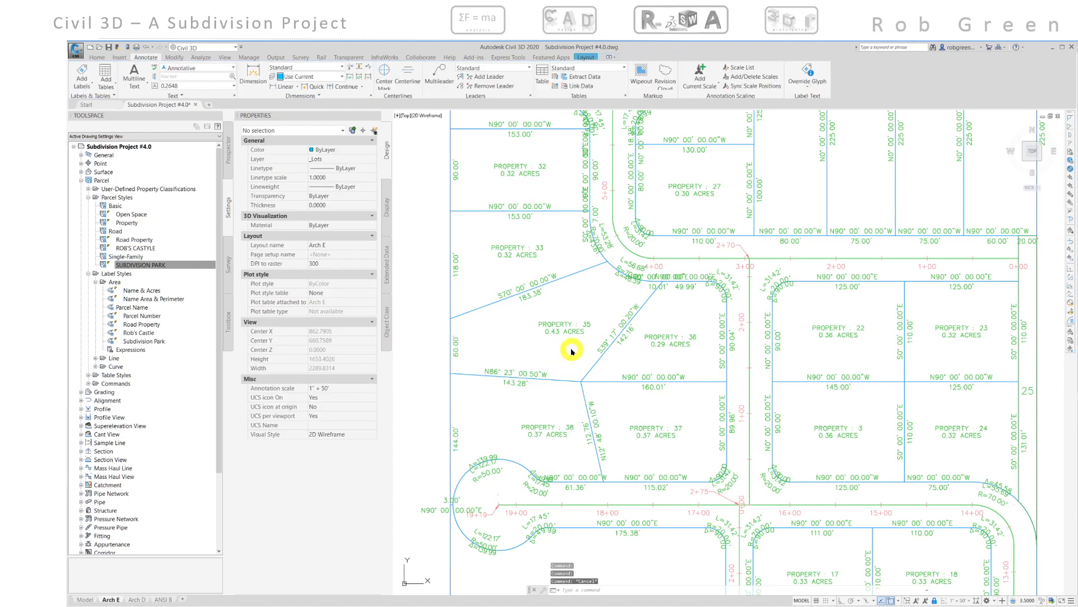
- Change the 10.01' segment label on property 36's top edge to the Distance Only label style
scroll(575, 338, up, 5)
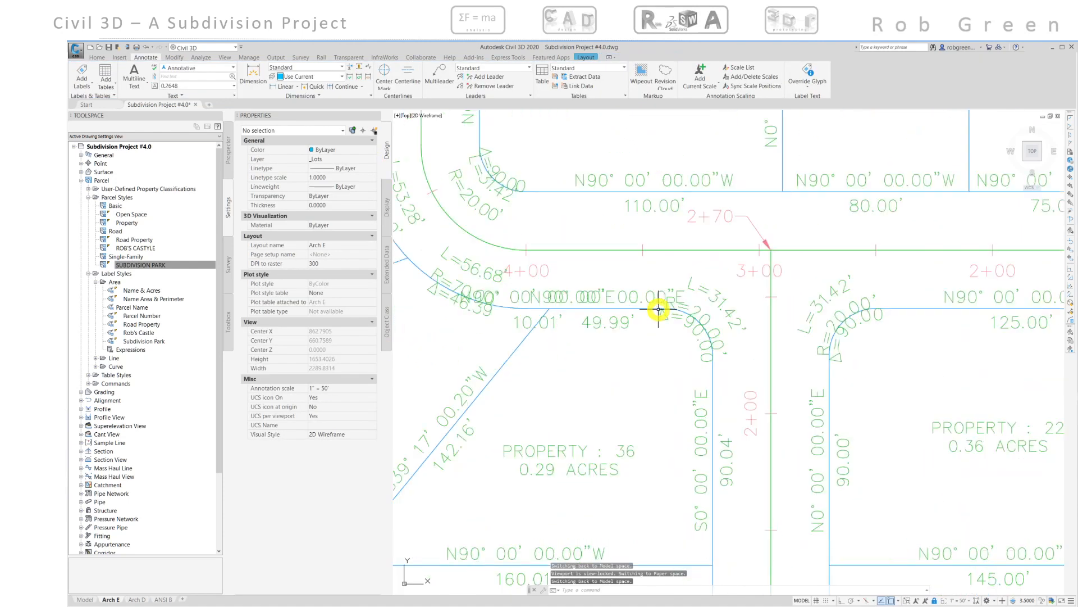
middle_drag(598, 332, 590, 341)
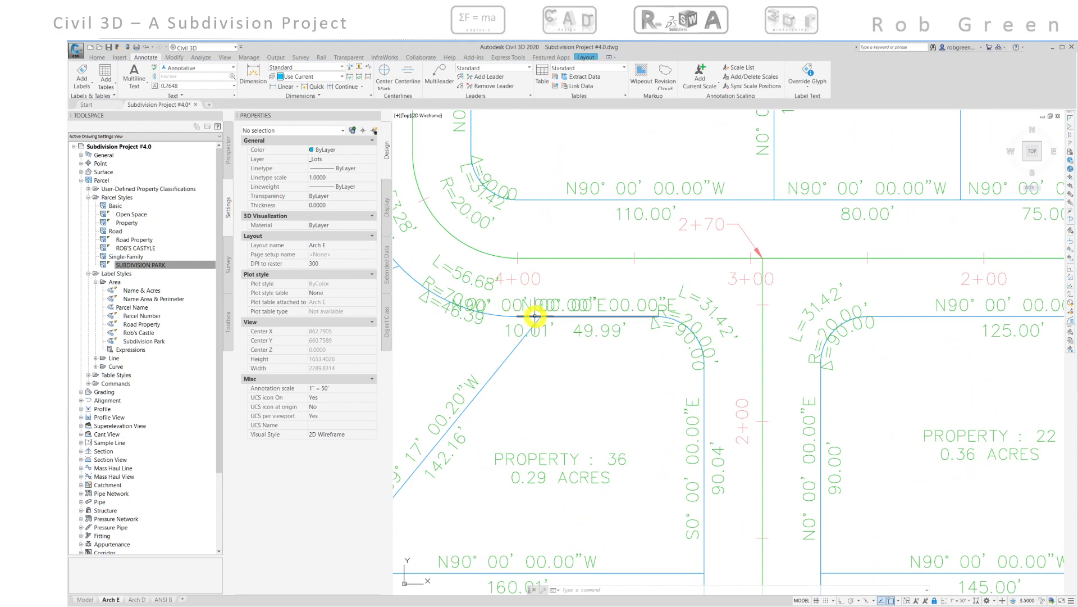
click(537, 316)
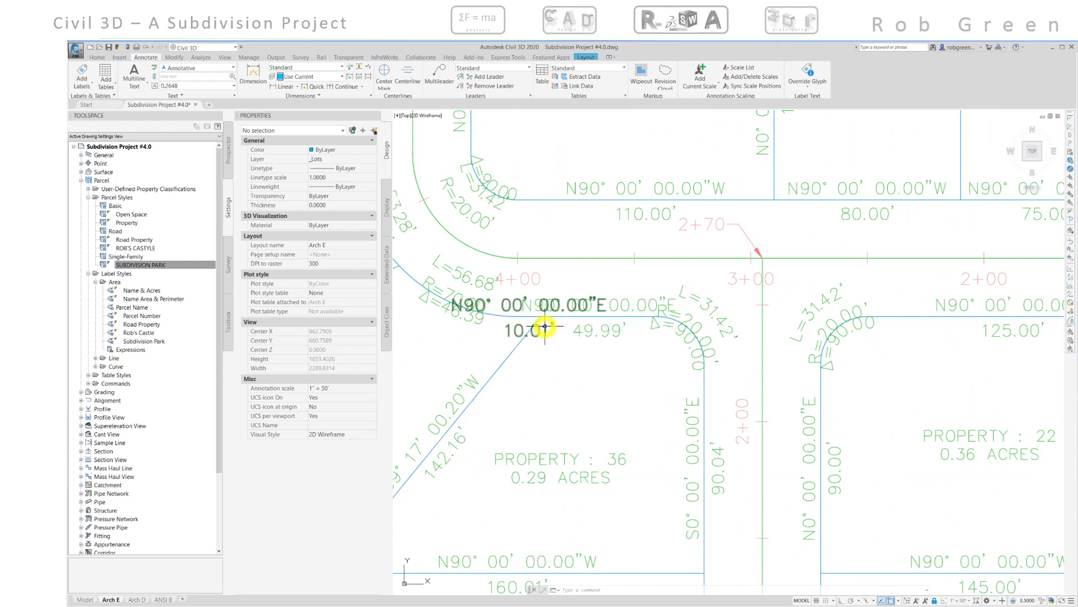
click(545, 326)
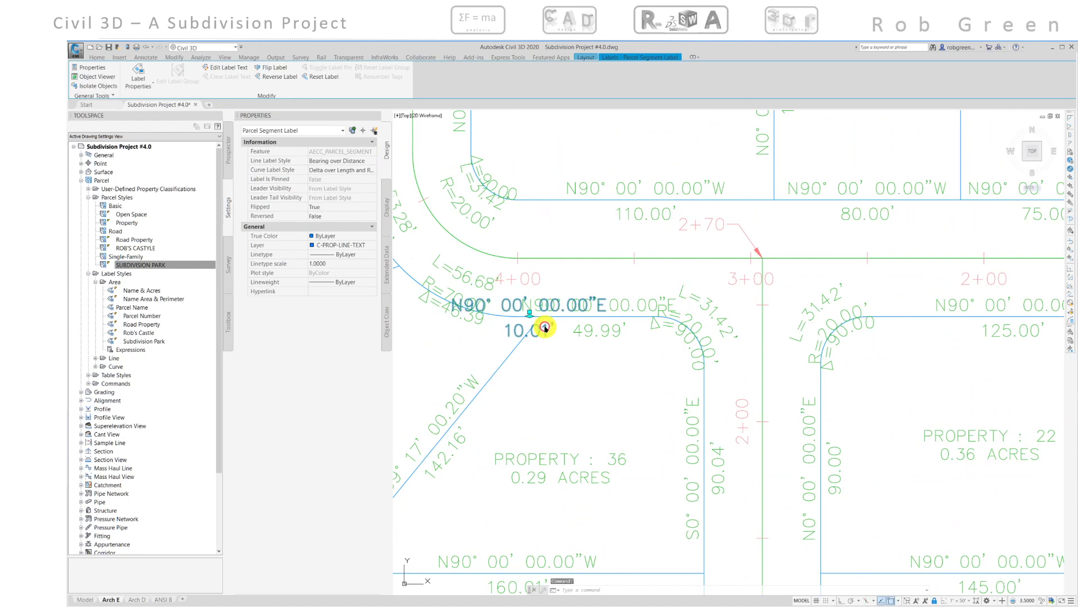
click(371, 163)
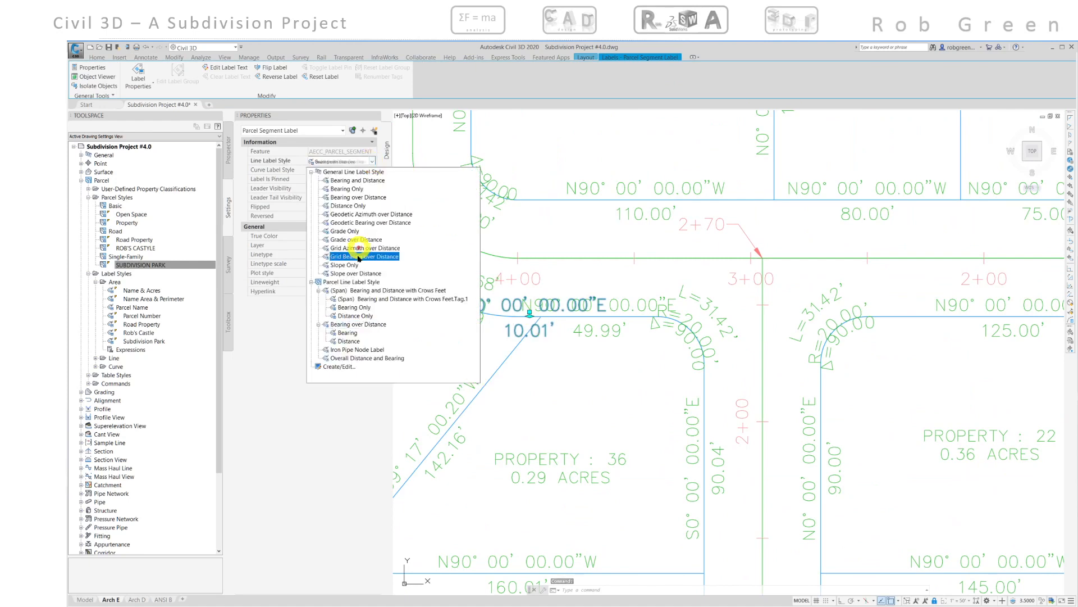
click(353, 318)
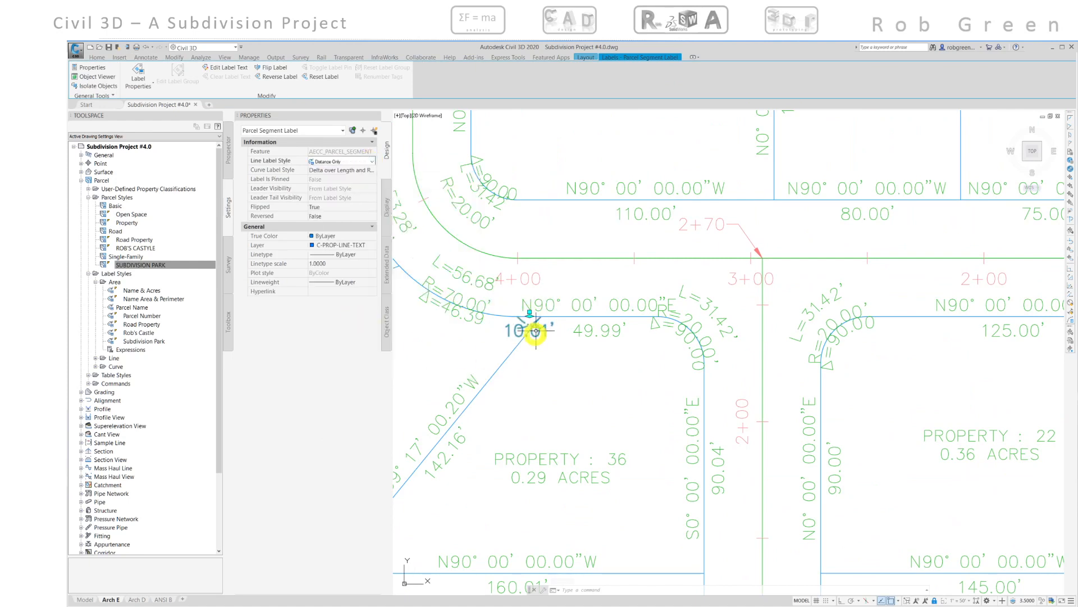
- Drag the 10.01' label below the line so it sits on a leader
click(529, 312)
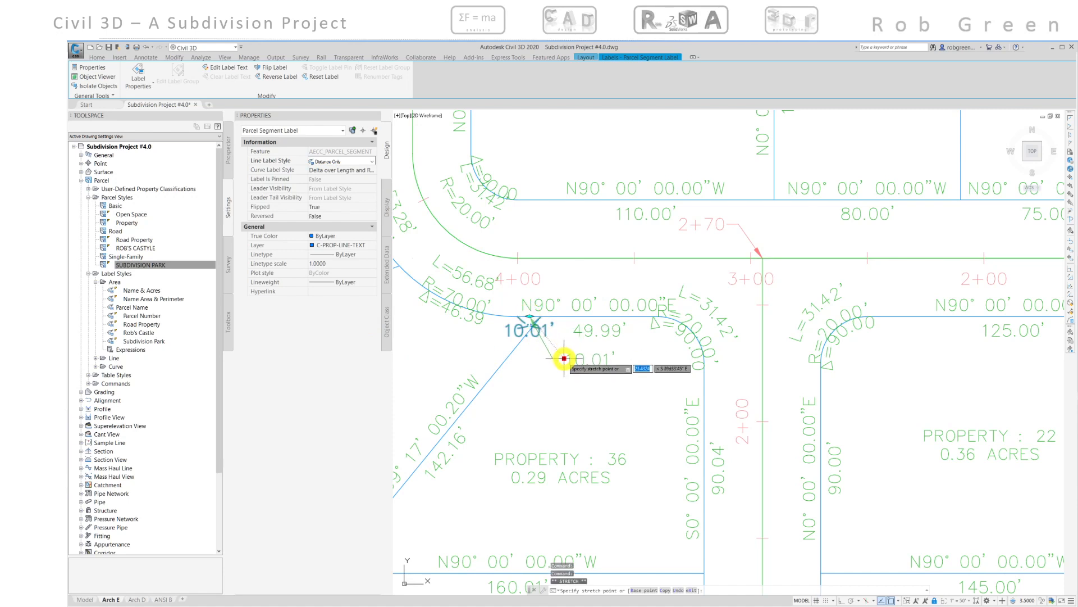
click(564, 353)
key(Escape)
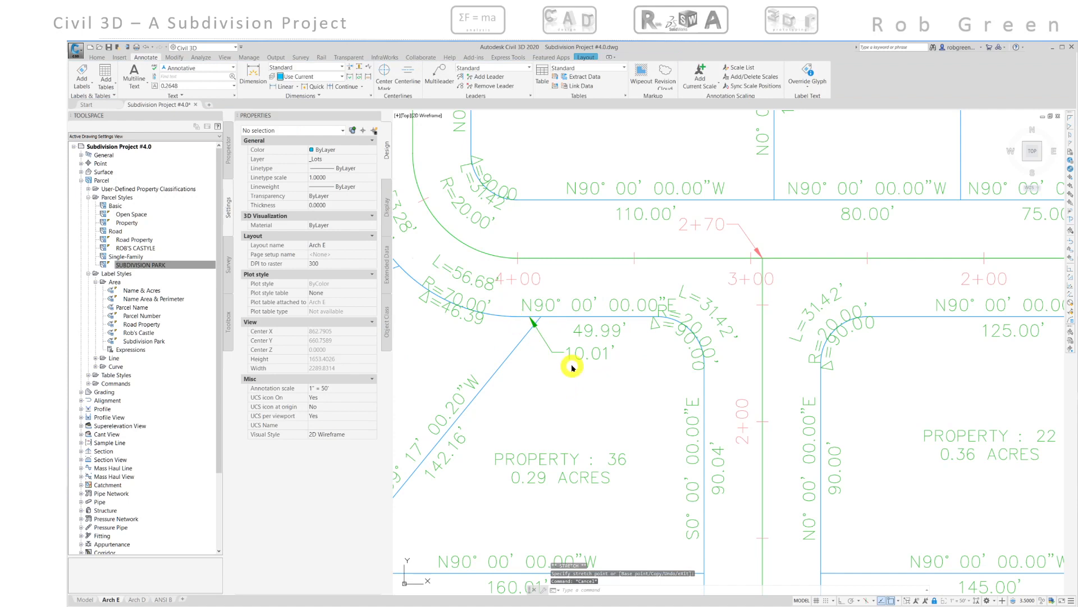
middle_drag(571, 368, 557, 376)
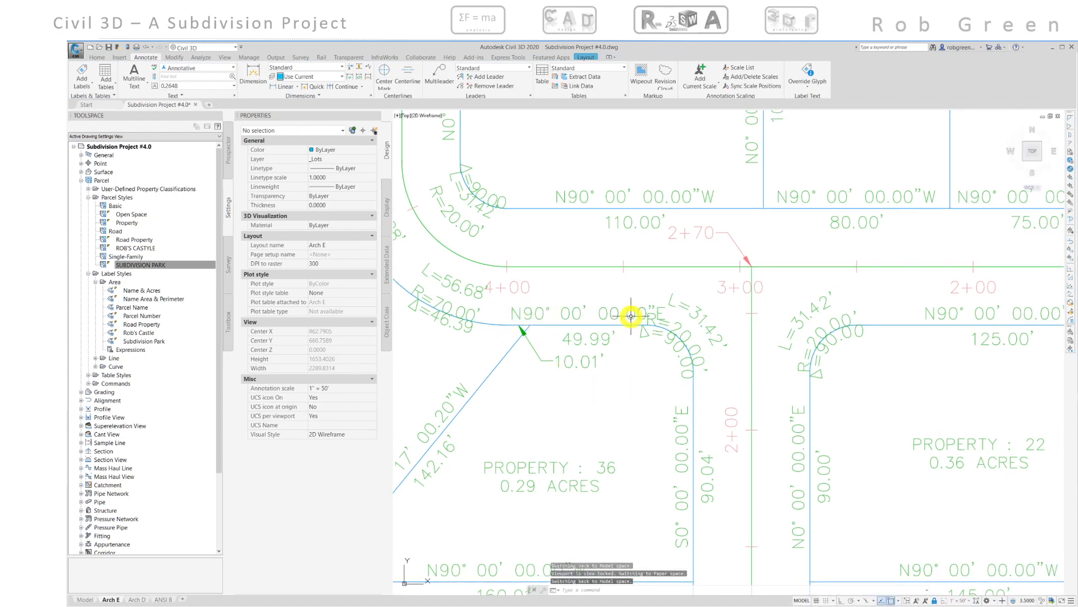
mouse_move(616, 341)
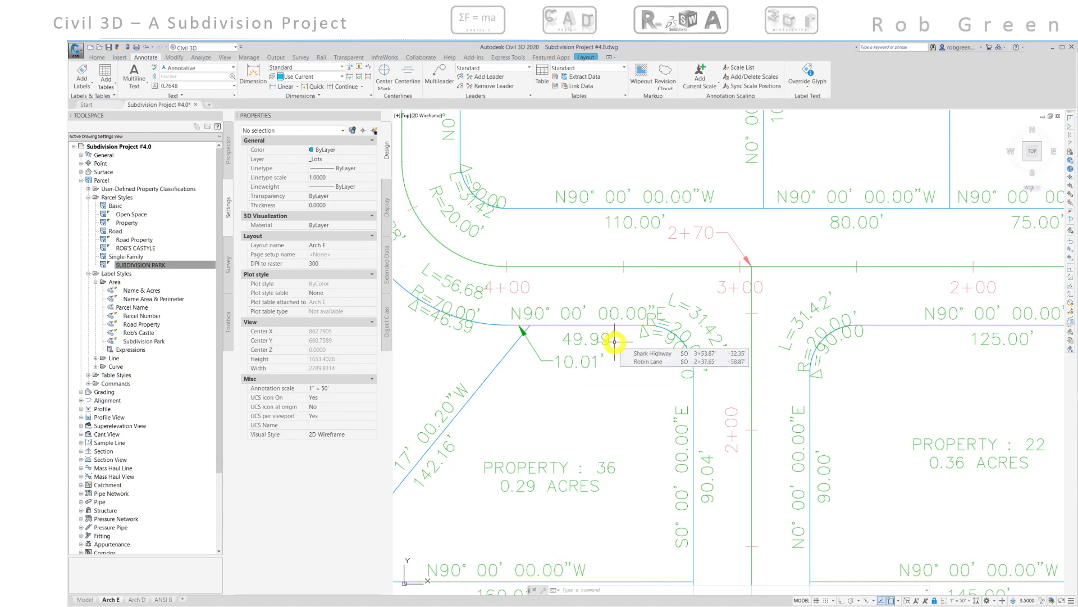
scroll(615, 341, down, 5)
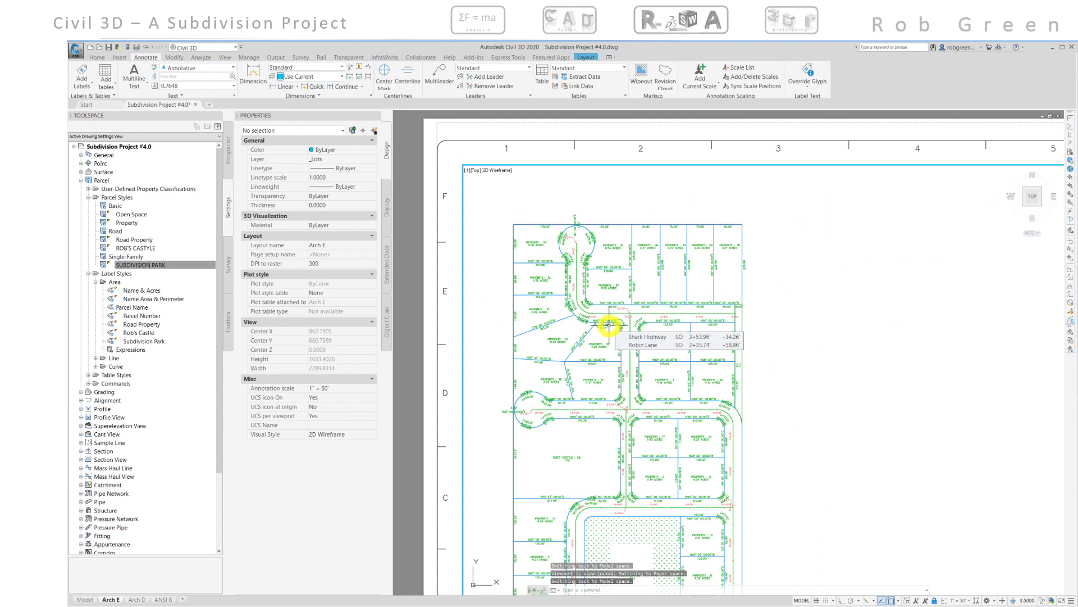
middle_drag(614, 320, 621, 272)
middle_drag(577, 408, 578, 320)
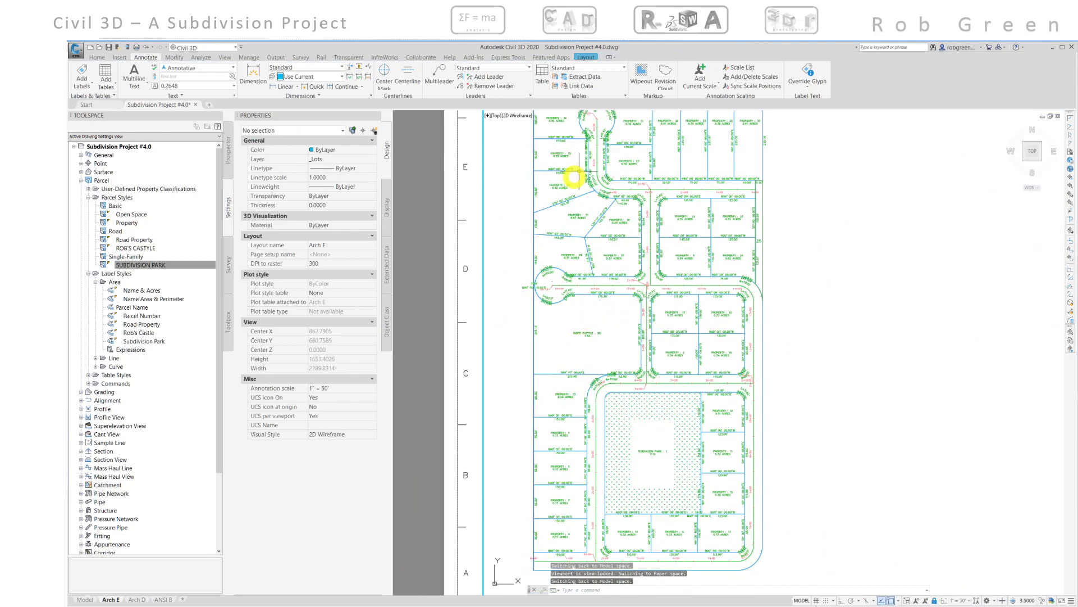
click(751, 488)
key(Escape)
middle_drag(616, 340, 638, 366)
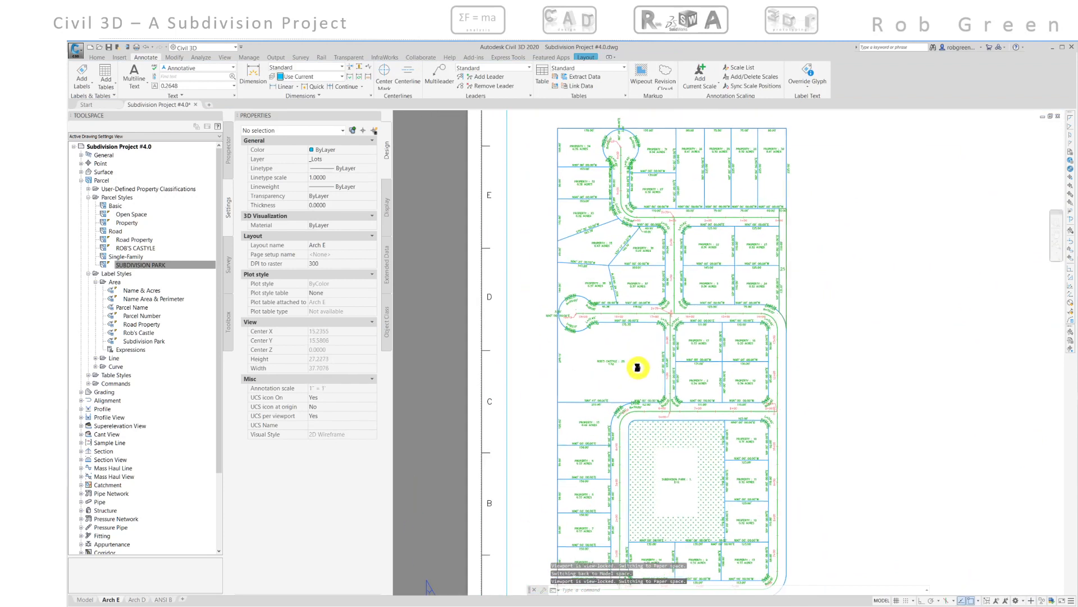
- Open Add Labels and set the feature to Line and Curve, label type Line between 2 points, style Bearing and Distance
click(87, 71)
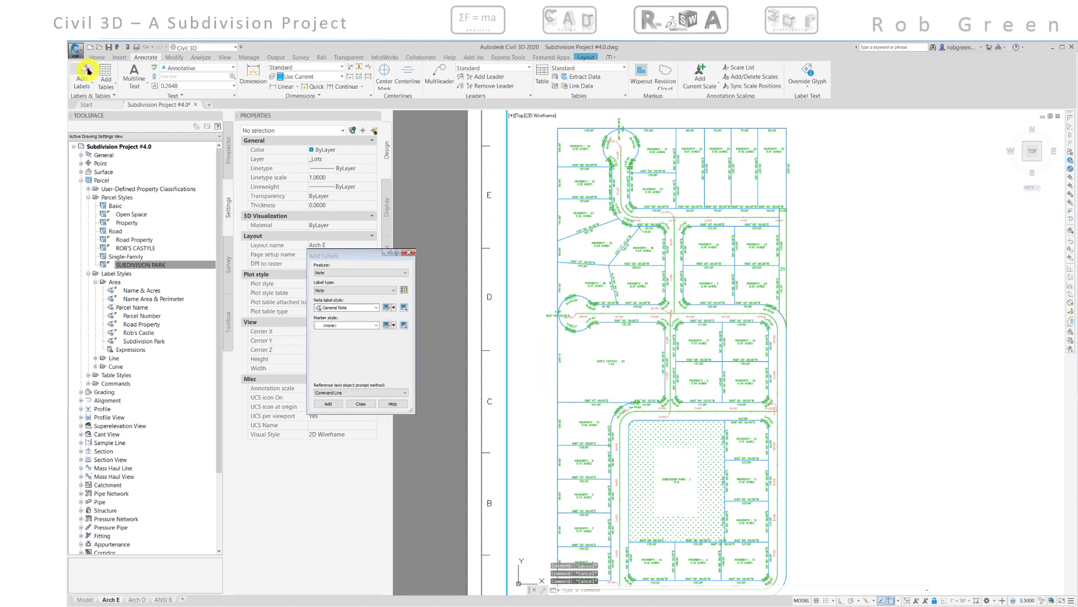
click(361, 273)
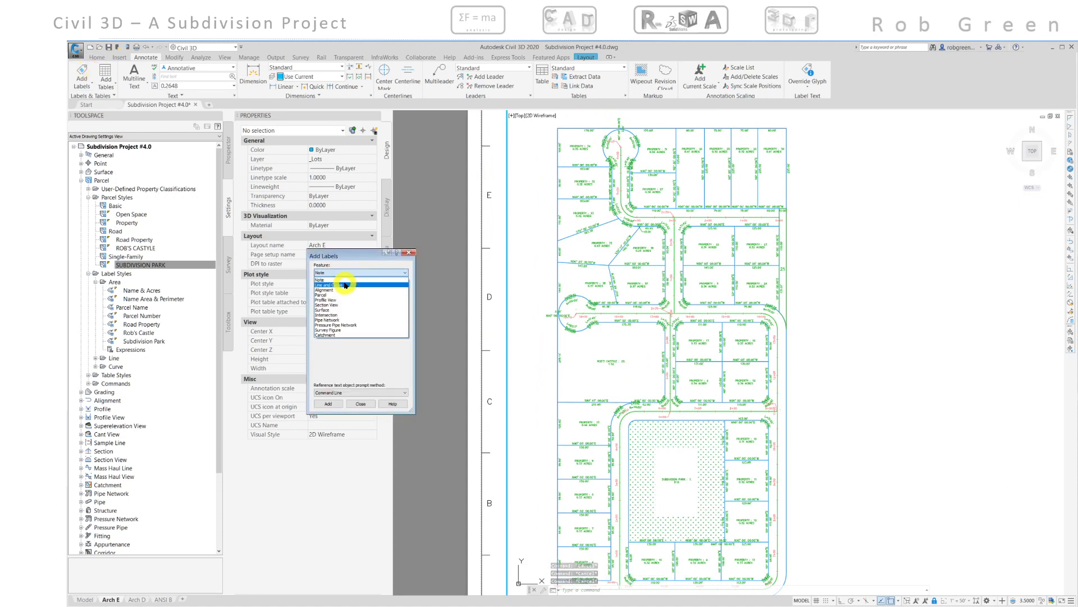
click(346, 286)
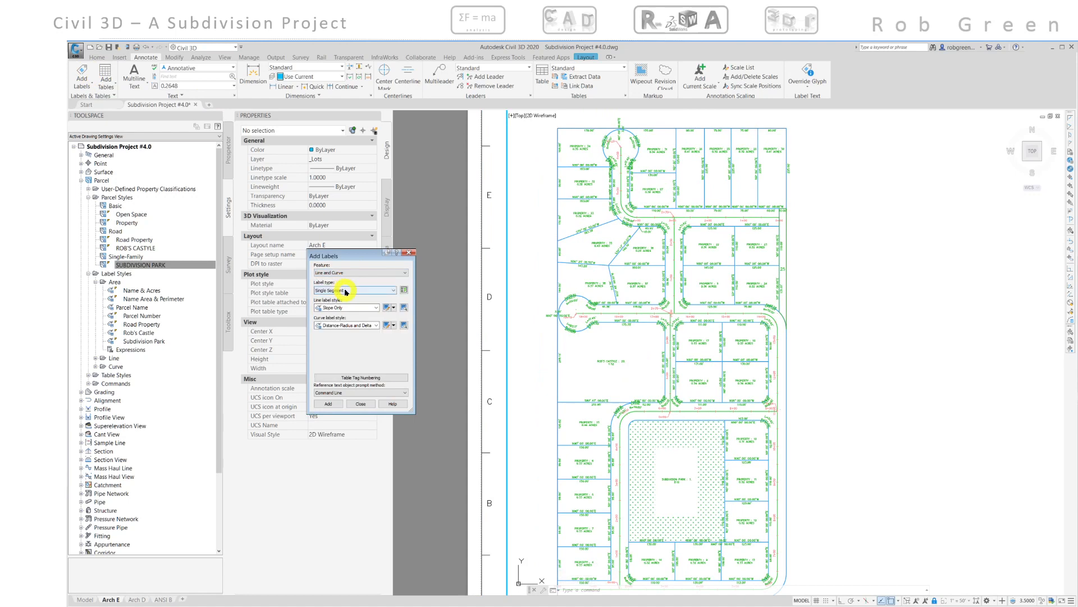
click(346, 291)
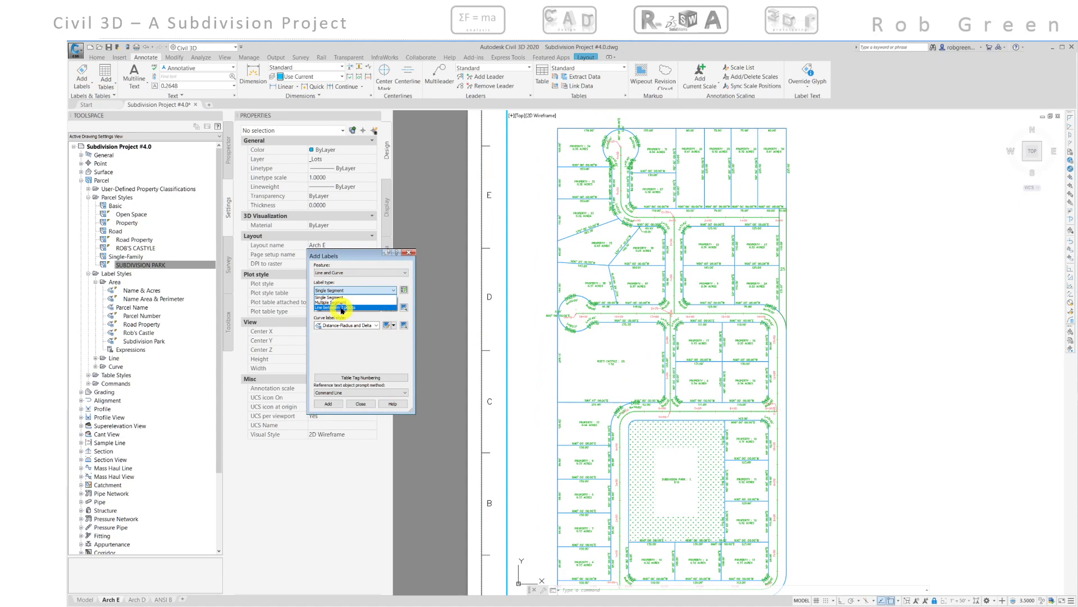
click(342, 307)
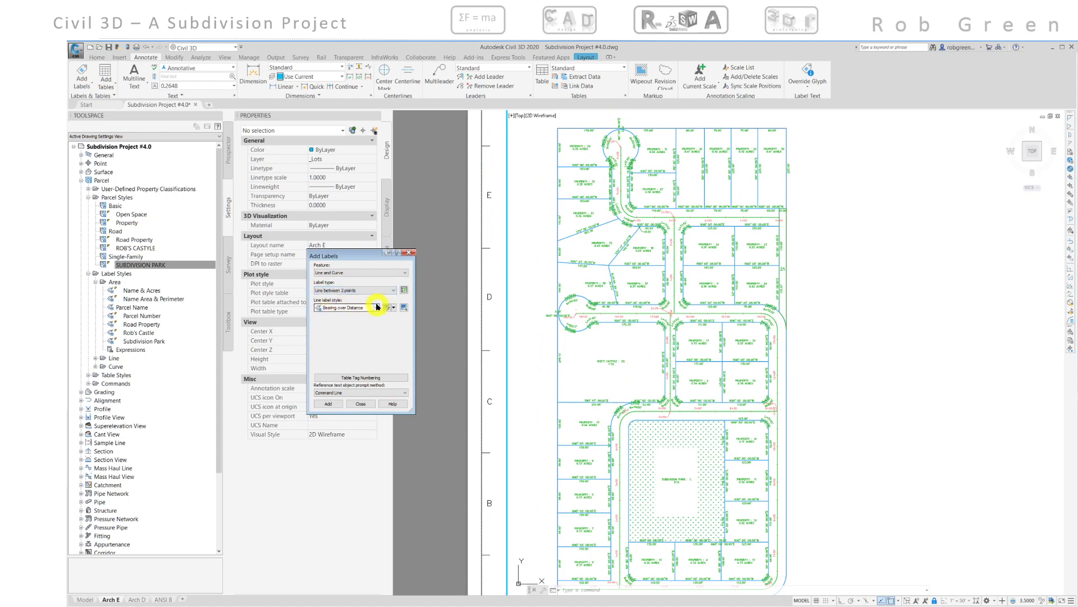
click(377, 306)
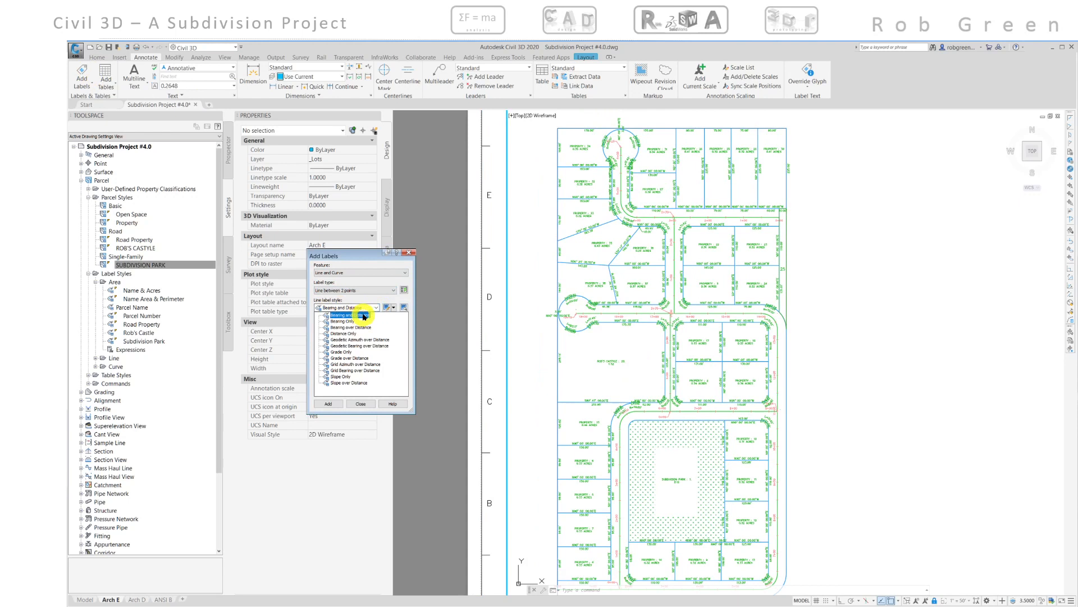
click(363, 315)
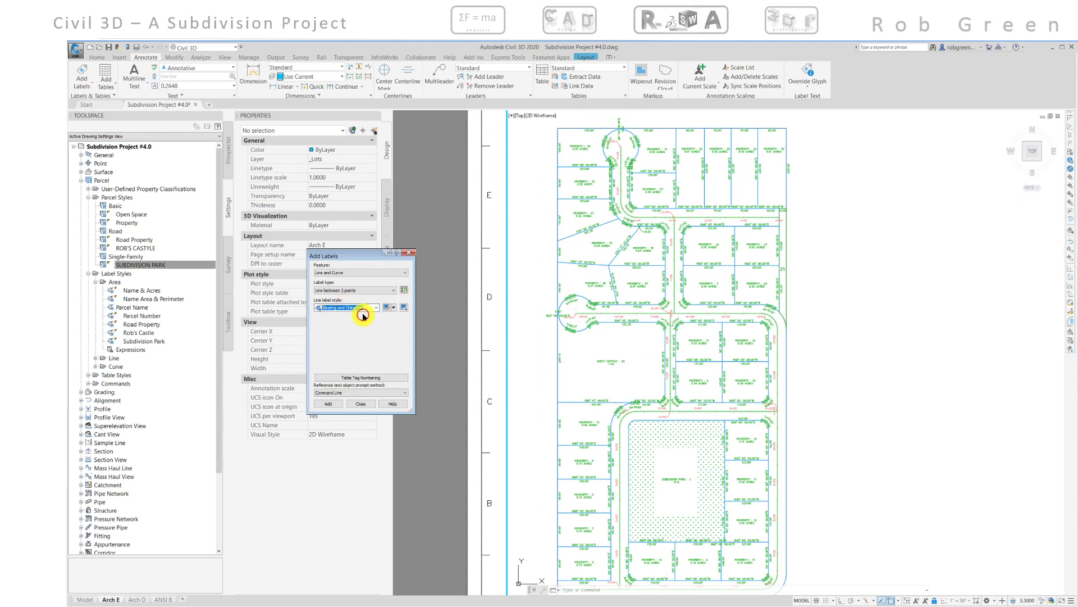
- Label the west boundary segment below property 4 by picking its two corner points
click(328, 405)
scroll(588, 433, up, 6)
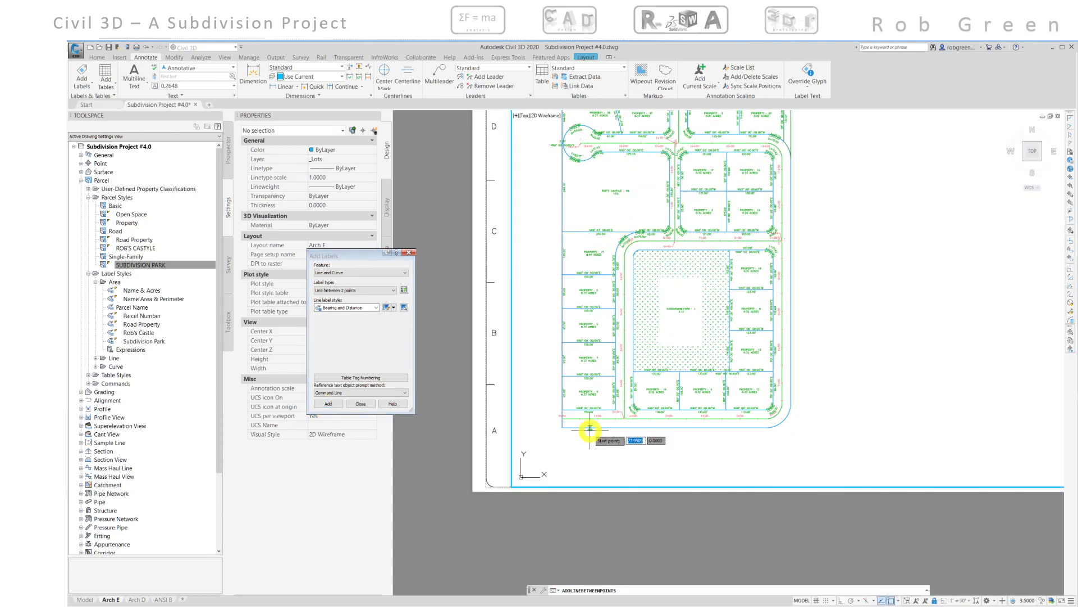
scroll(569, 416, up, 2)
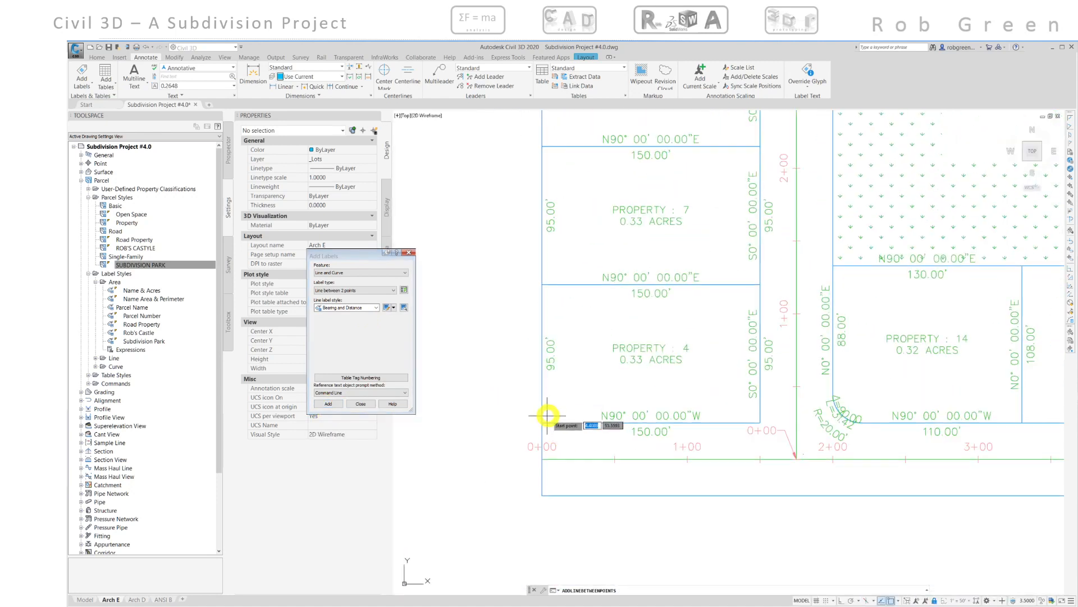
click(542, 422)
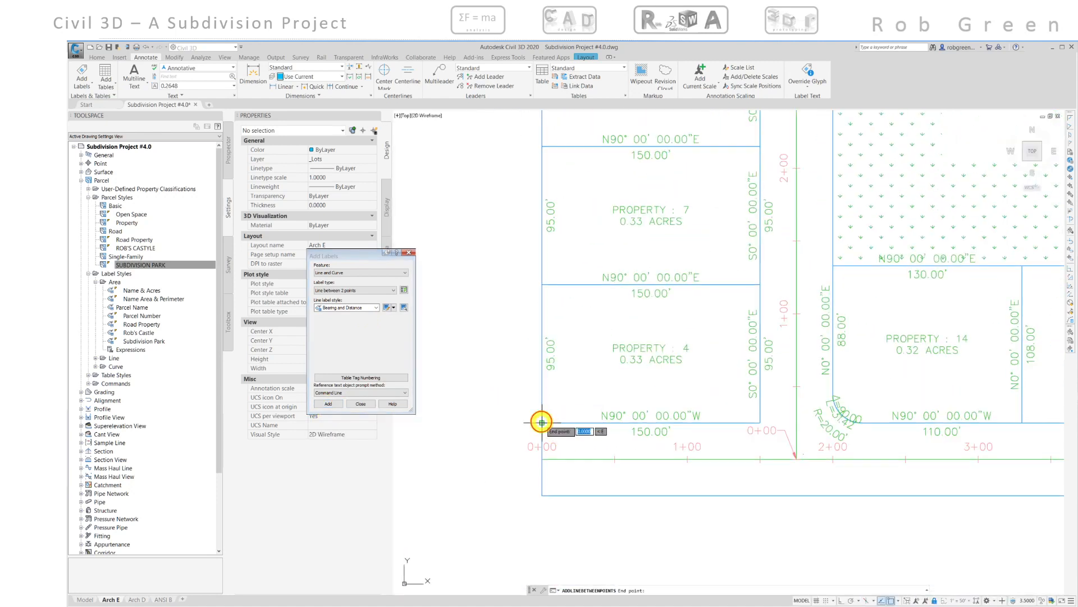
scroll(551, 259, down, 5)
scroll(548, 365, up, 6)
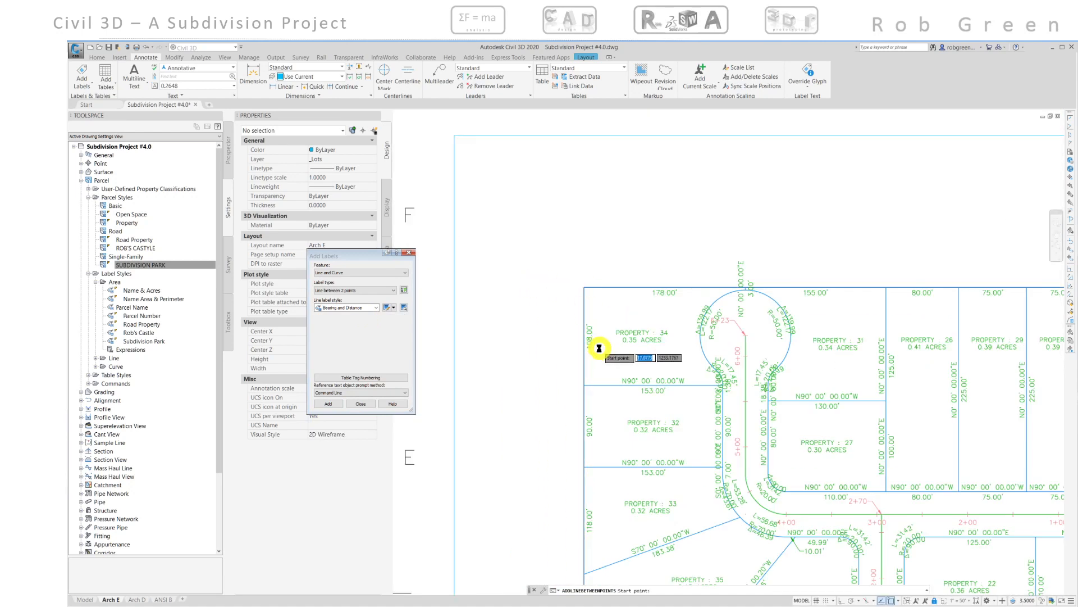
scroll(600, 349, down, 5)
scroll(595, 361, up, 6)
middle_drag(582, 361, 546, 257)
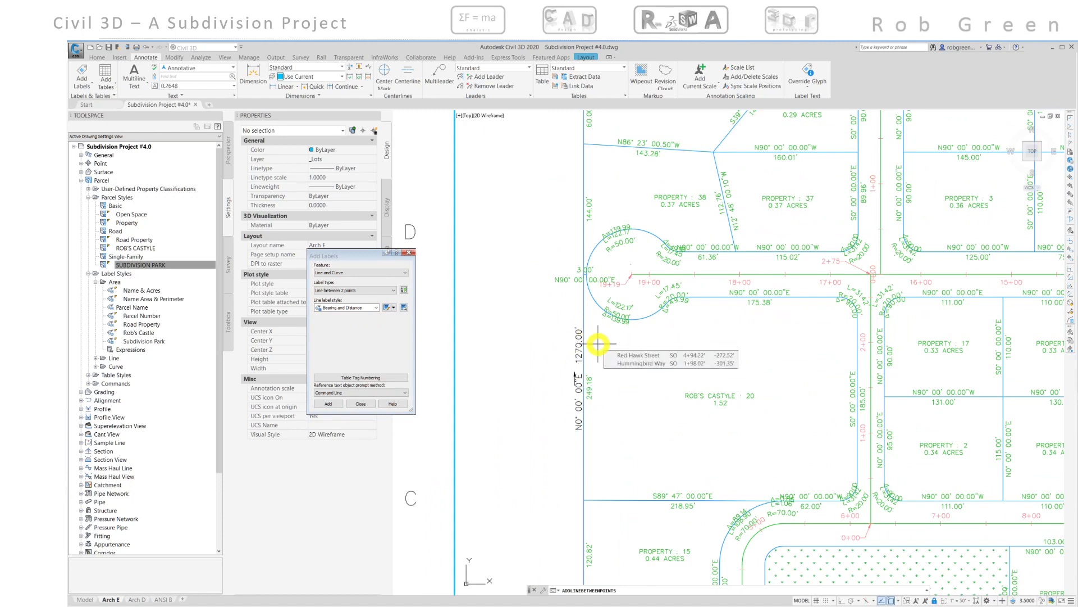
scroll(601, 348, down, 3)
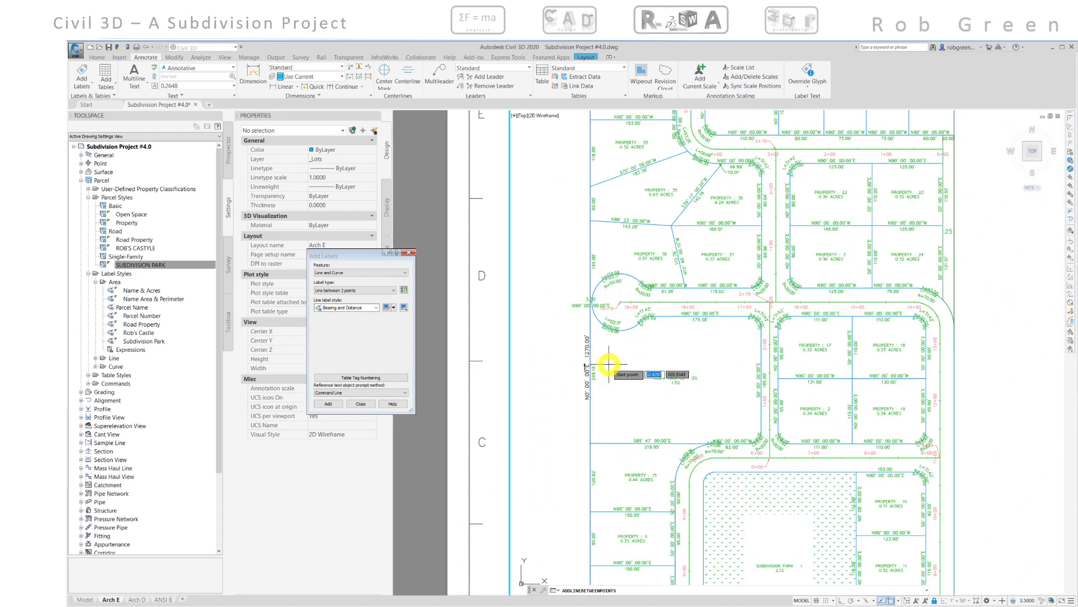
mouse_move(624, 360)
middle_down()
mouse_move(620, 246)
mouse_move(631, 330)
middle_up()
scroll(600, 518, up, 6)
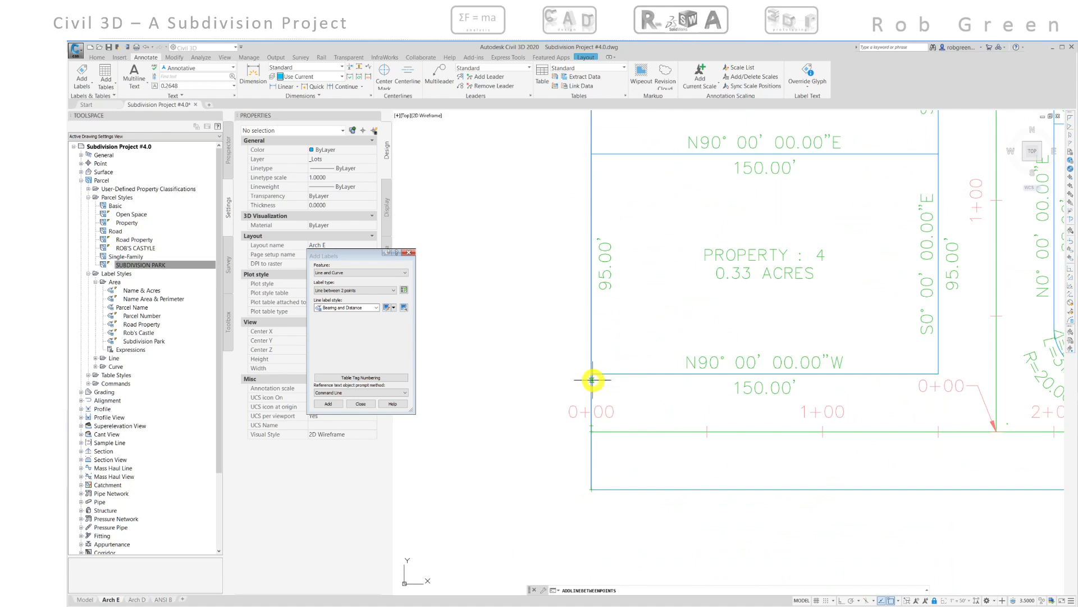
click(592, 489)
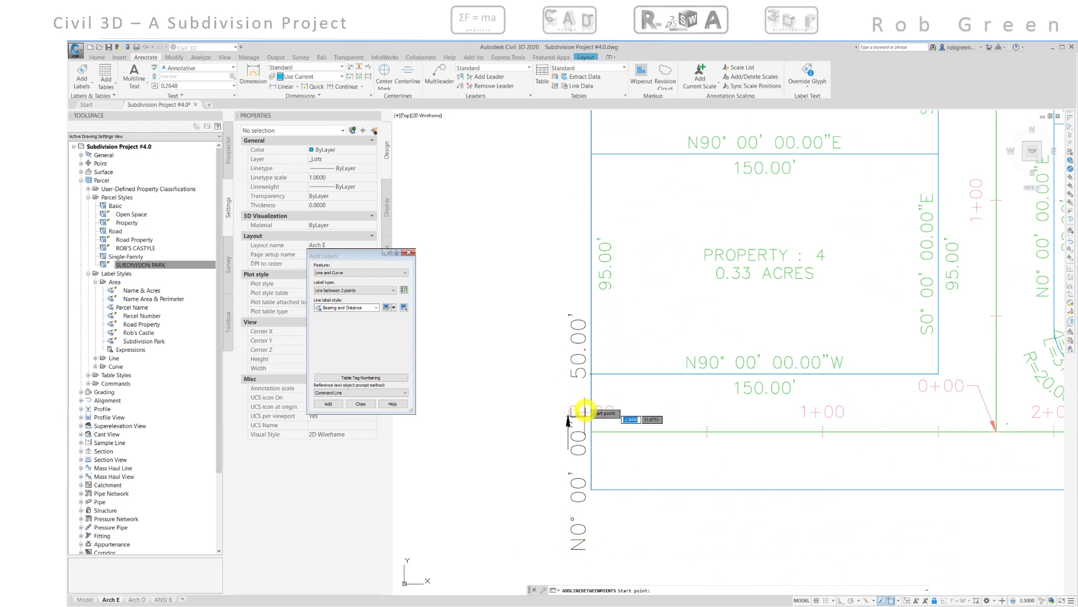
- Try to label the subdivision's south boundary line between its west and east corners
scroll(589, 436, down, 3)
middle_drag(670, 433, 495, 412)
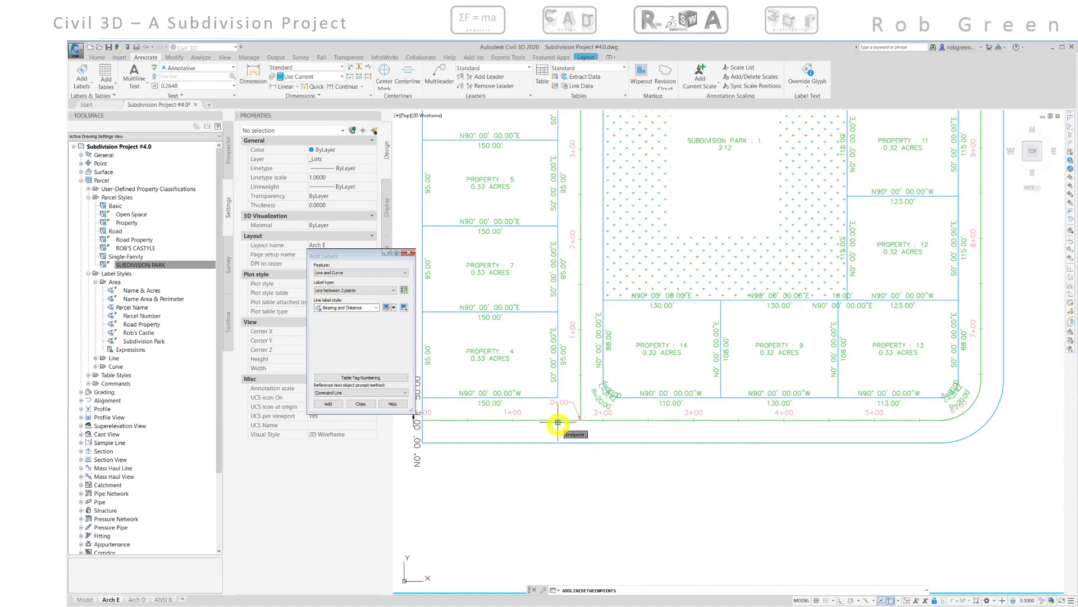
middle_drag(557, 422, 570, 407)
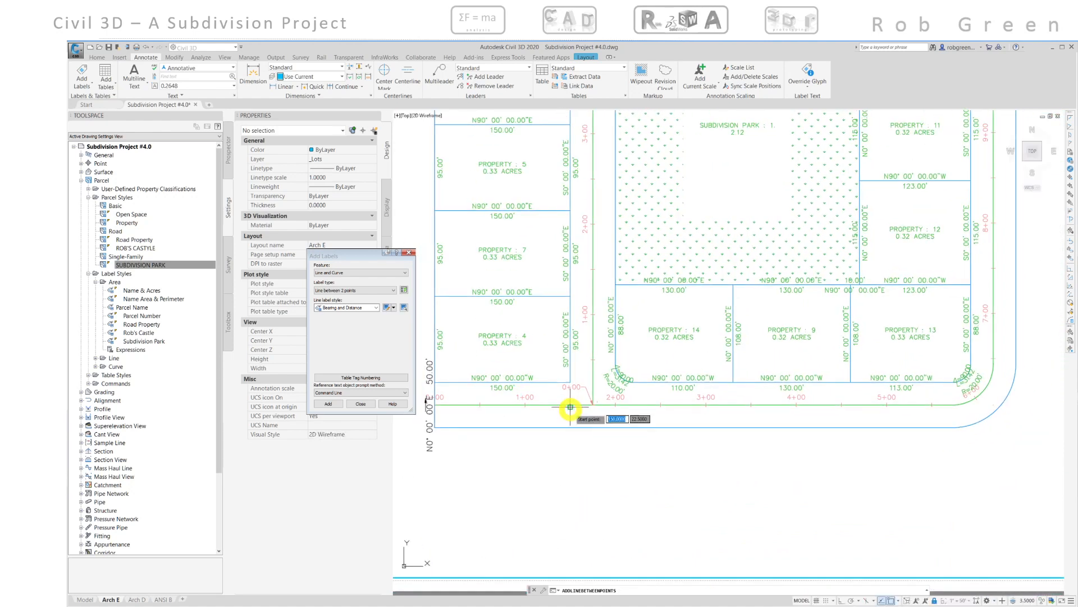
click(433, 427)
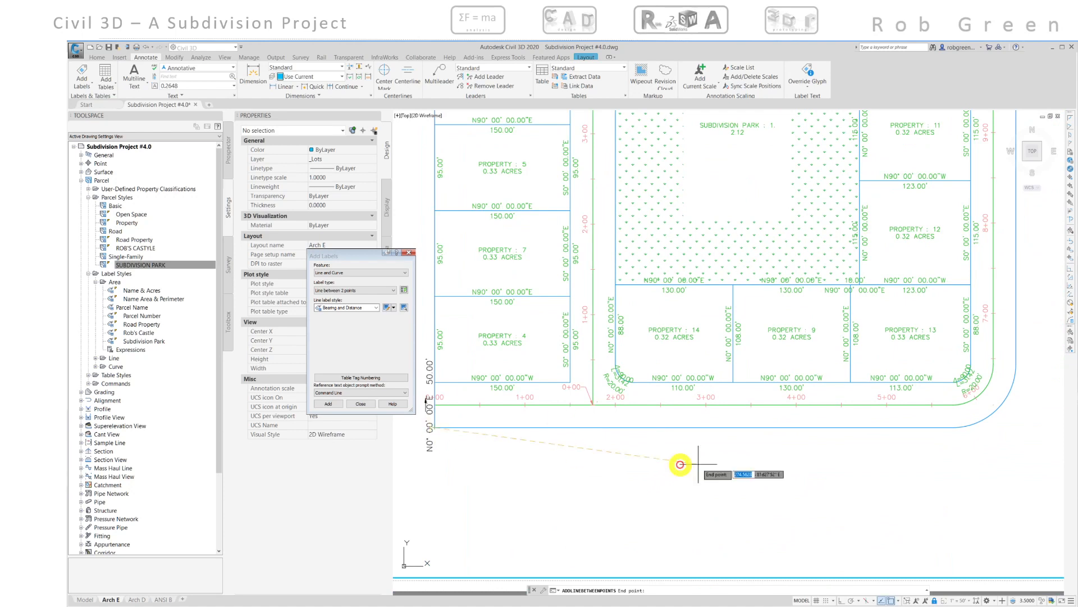
click(953, 426)
- Label the north boundary line of the subdivision between its west and east corner points
scroll(705, 281, down, 6)
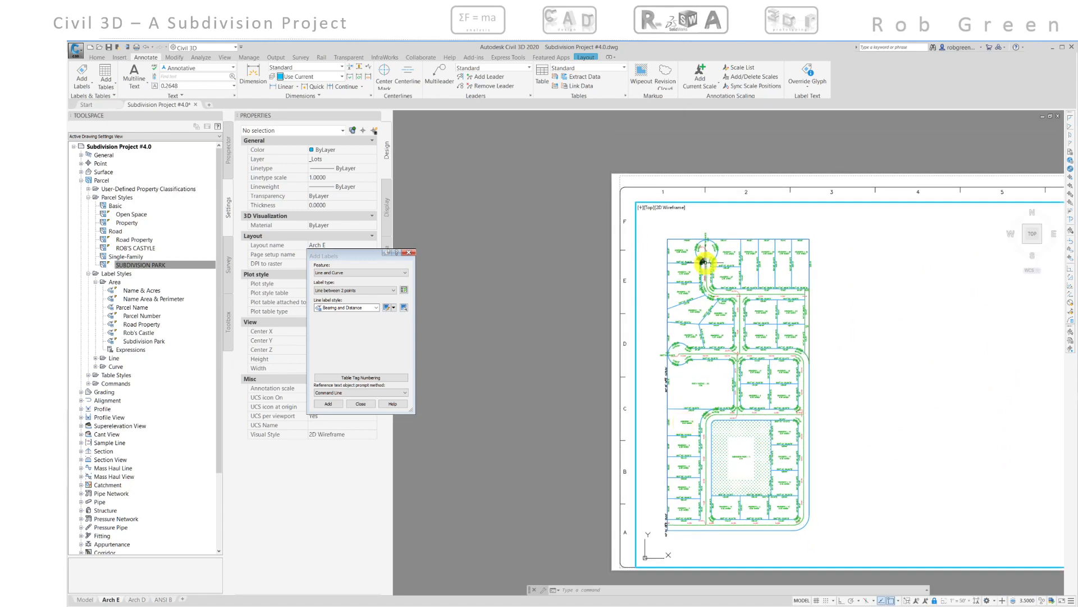
scroll(703, 261, up, 6)
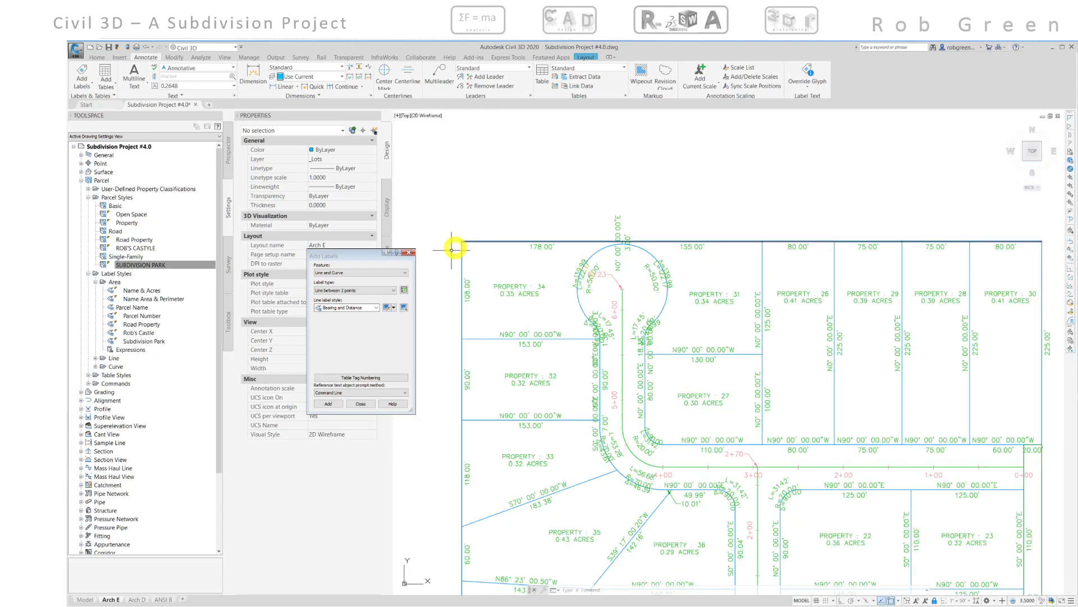
click(326, 403)
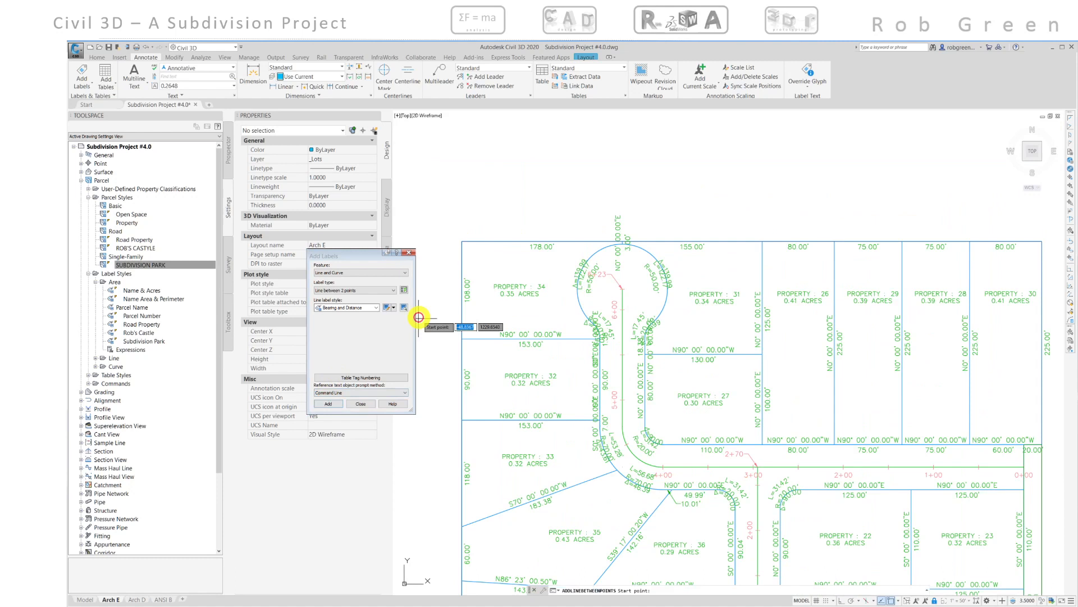
click(462, 240)
middle_drag(837, 254, 669, 269)
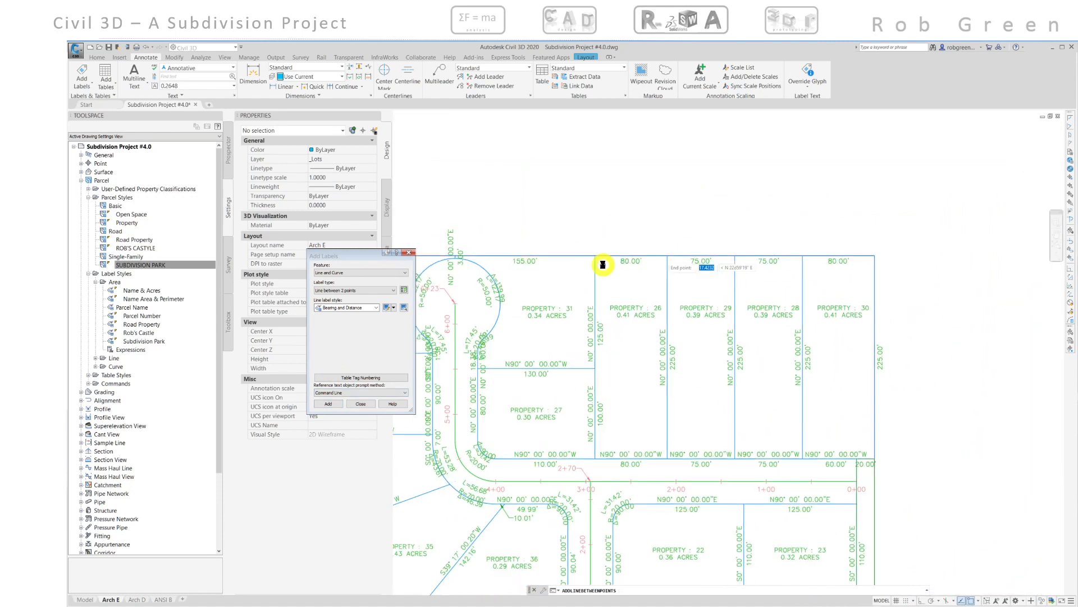
click(874, 257)
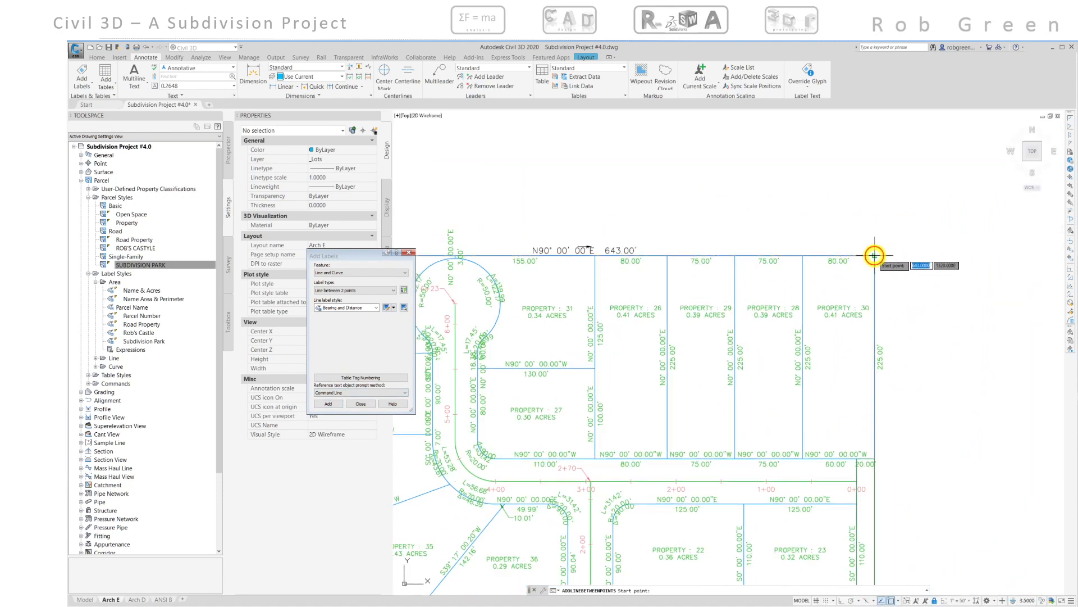
mouse_move(597, 278)
middle_down()
mouse_move(645, 301)
mouse_move(462, 265)
middle_up()
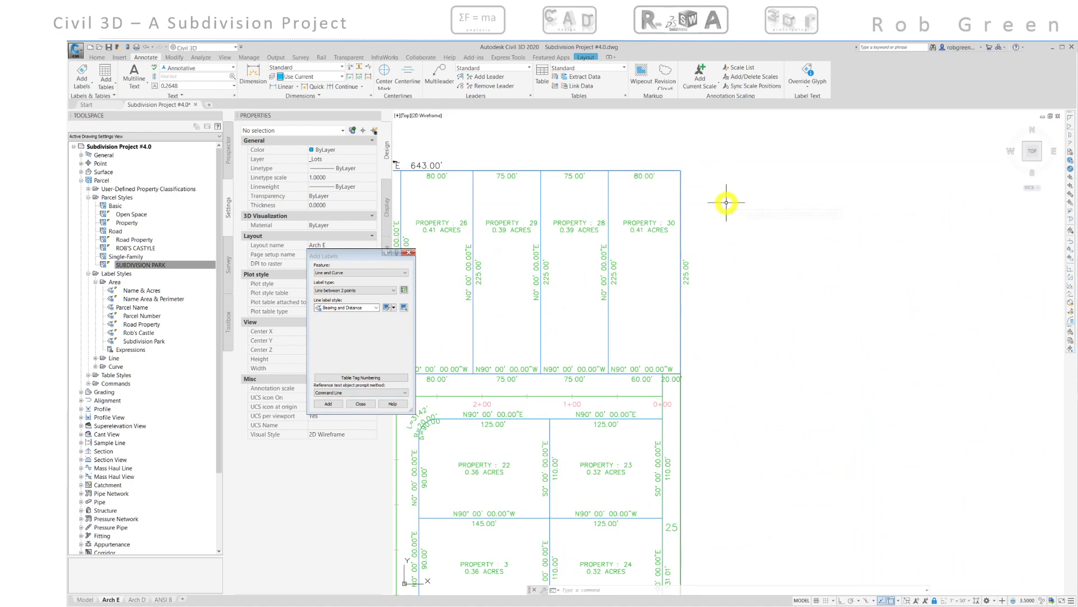
click(332, 401)
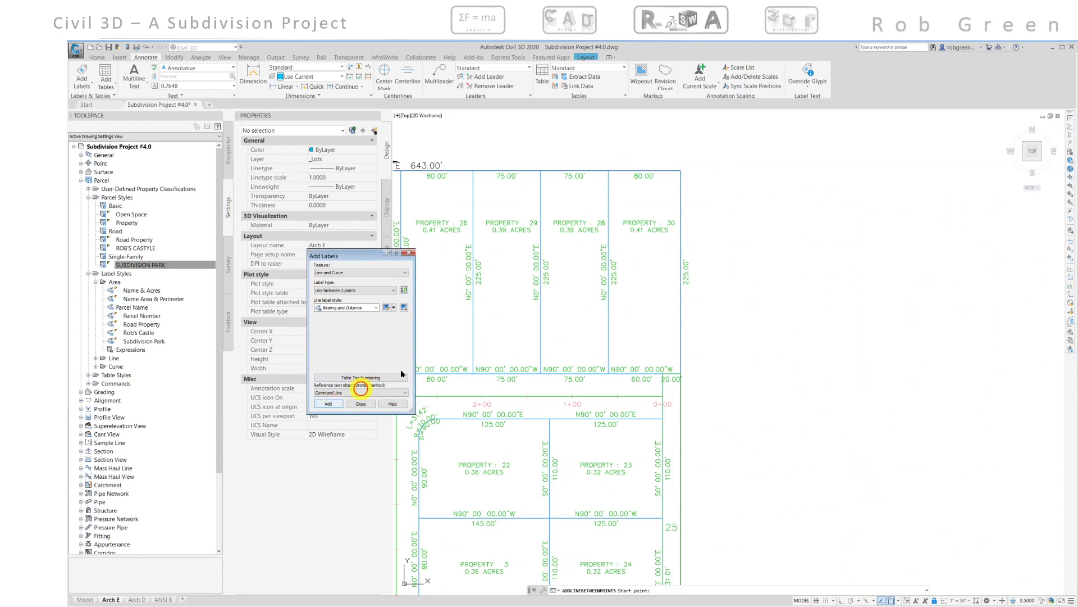
click(680, 170)
scroll(698, 309, down, 5)
scroll(702, 317, up, 4)
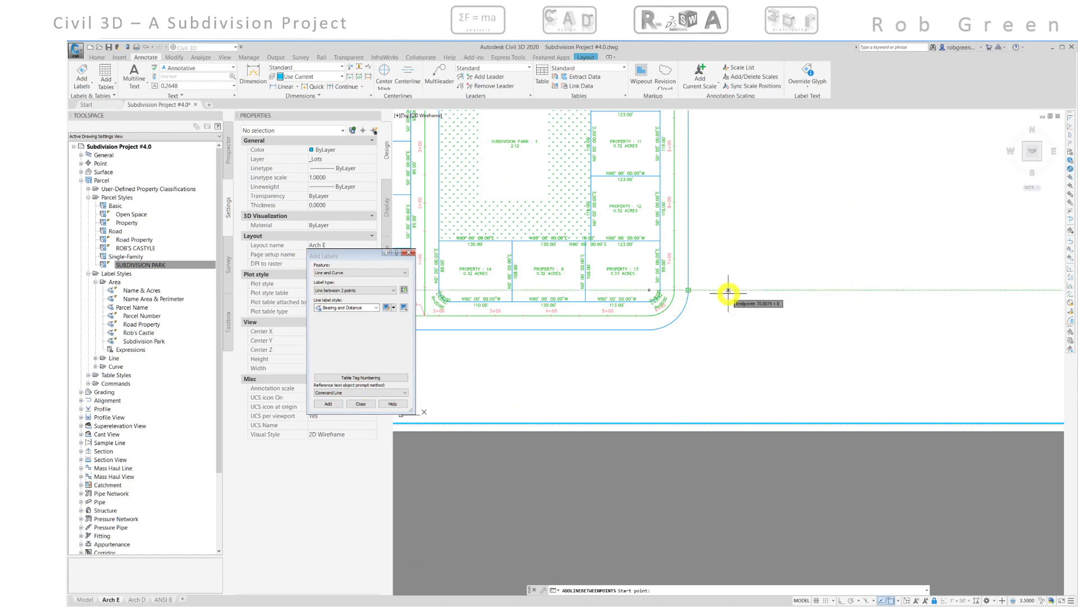
scroll(729, 290, down, 4)
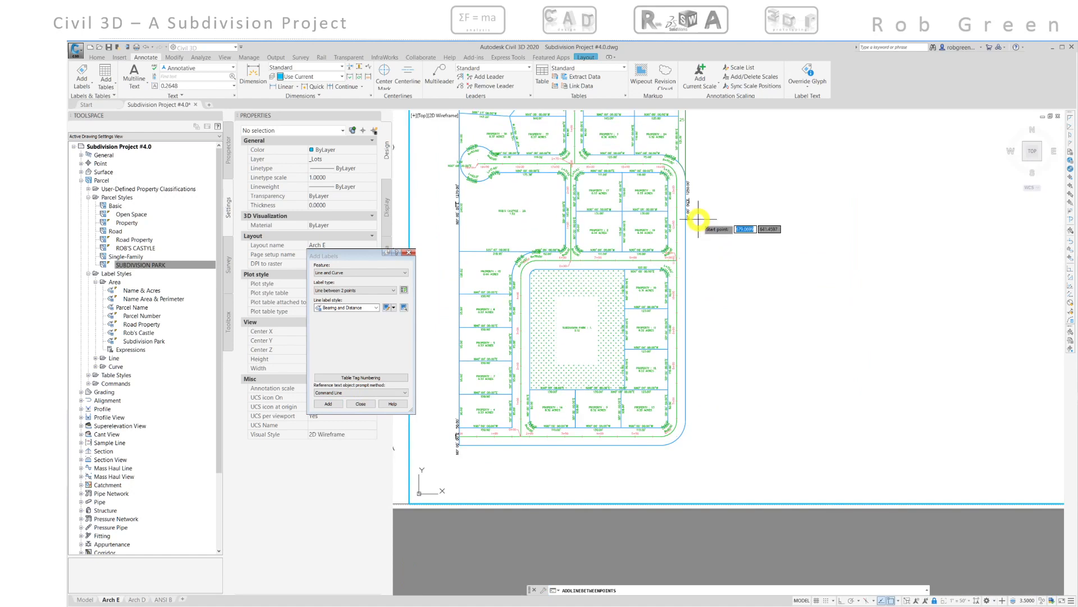
key(Escape)
- Label the south boundary line of the subdivision from its east corner to its west corner
scroll(687, 390, up, 3)
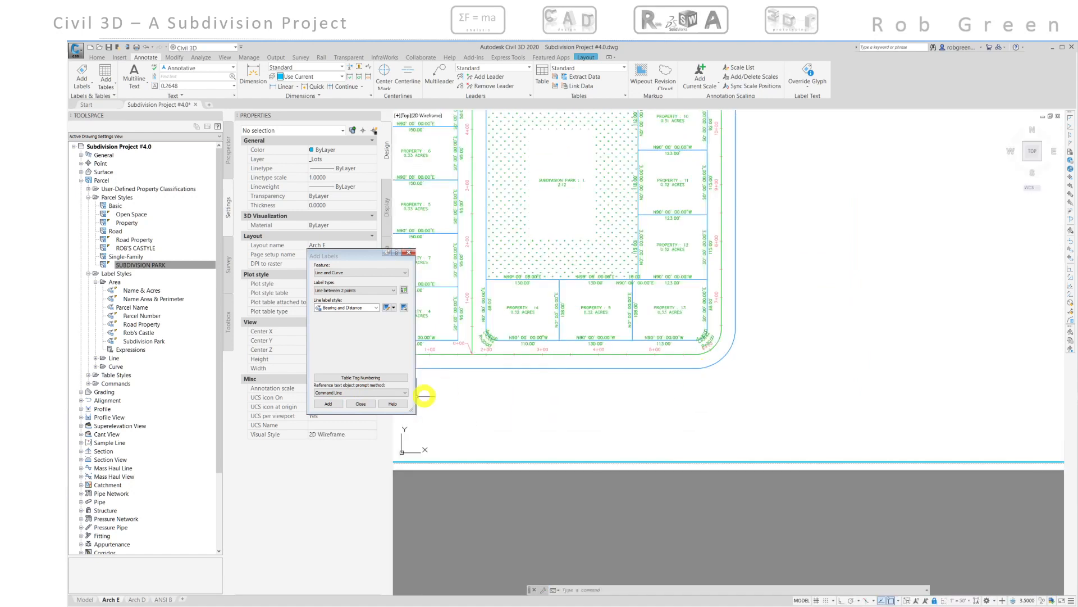
click(328, 404)
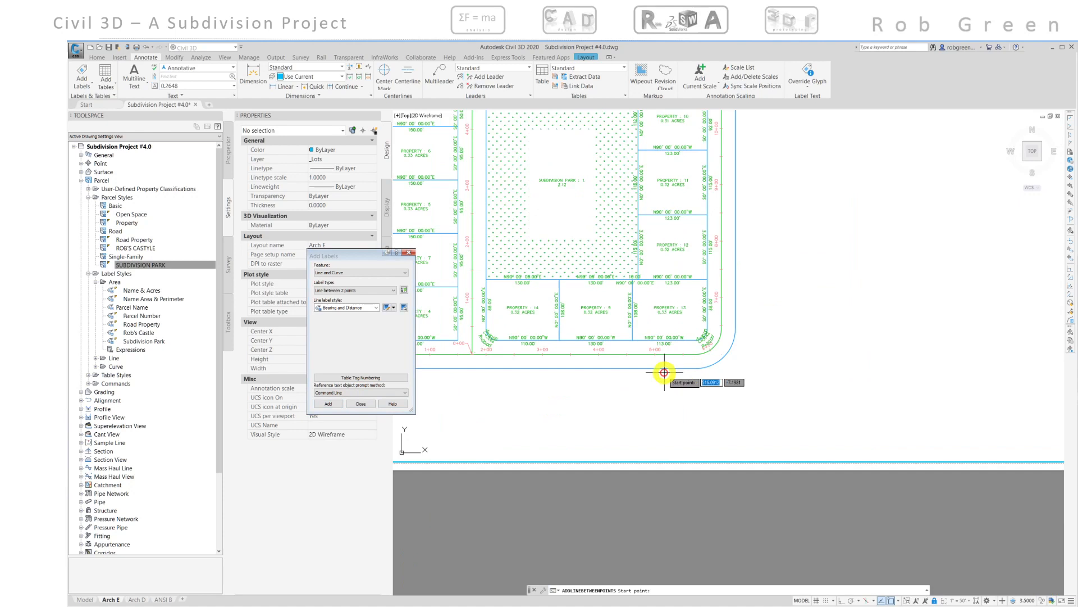
click(696, 368)
scroll(674, 368, up, 5)
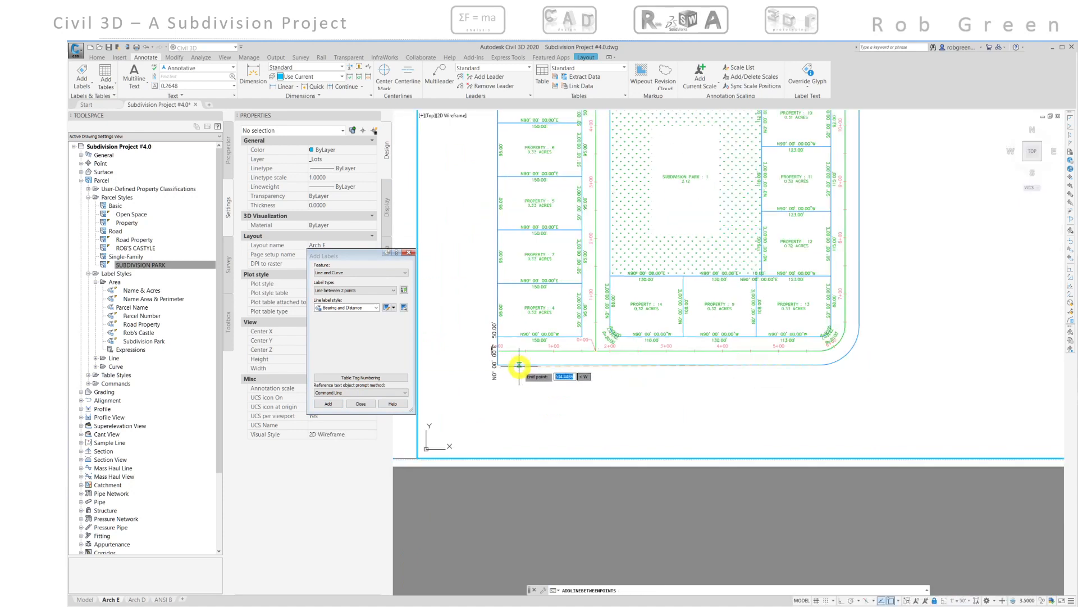
click(470, 363)
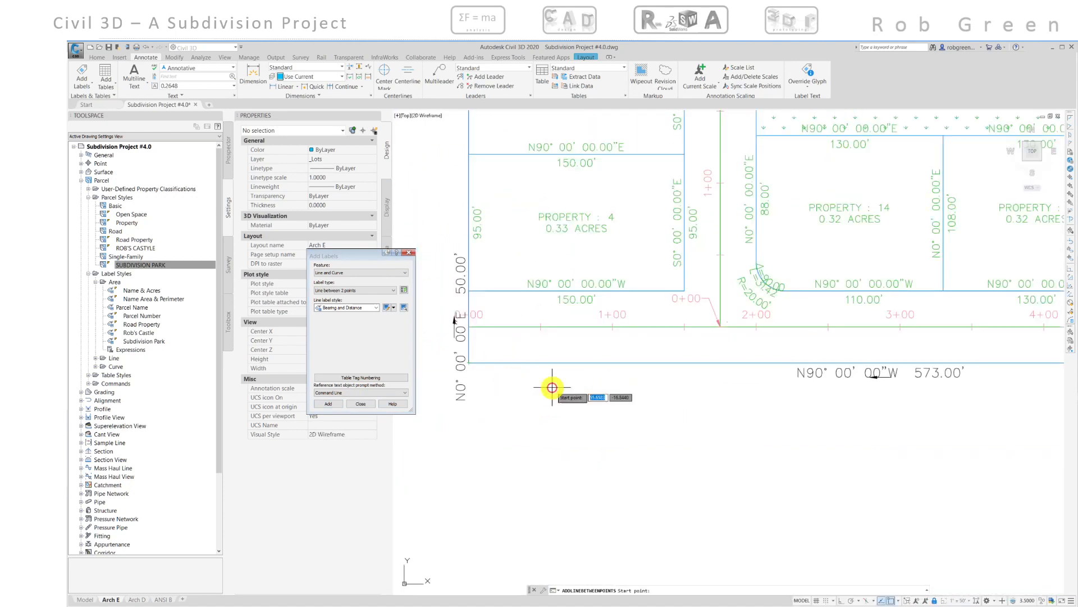
scroll(675, 396, down, 4)
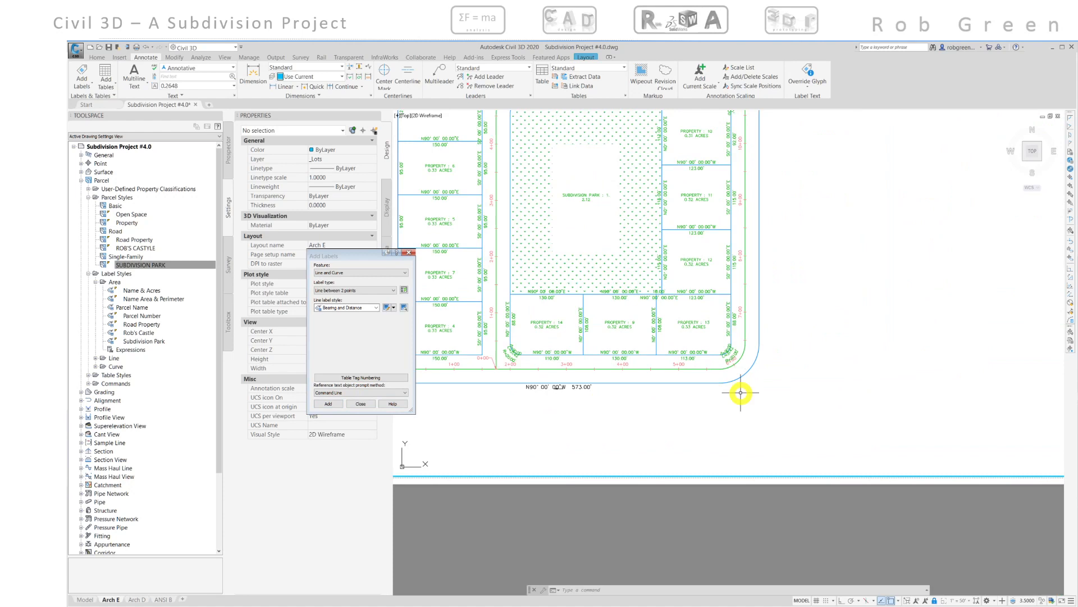
scroll(745, 393, up, 4)
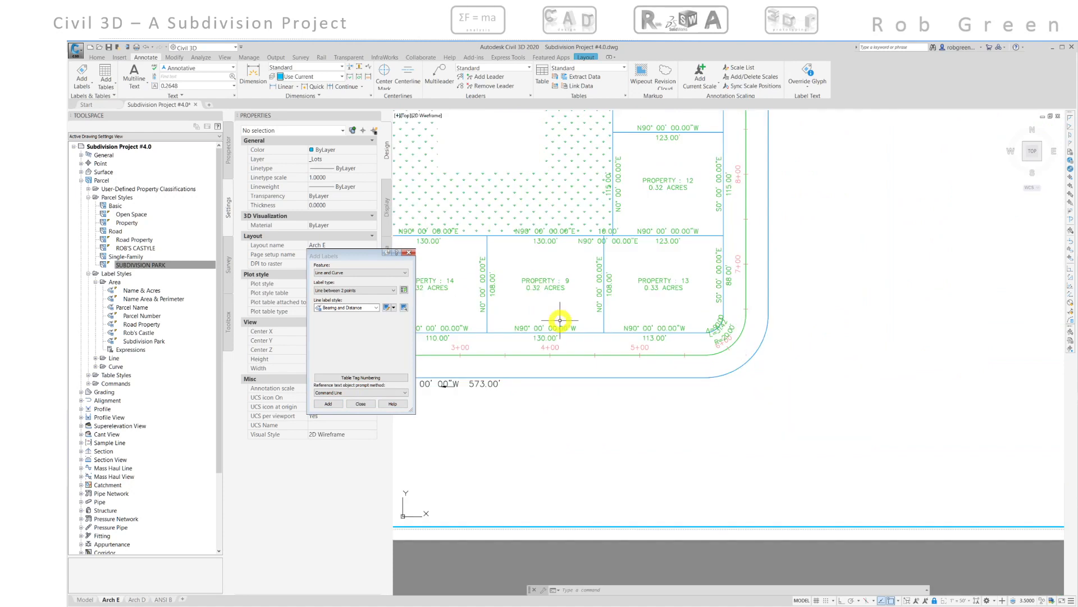
- Add a single-segment Radius Only label to the curved southeast corner of the subdivision boundary
click(375, 290)
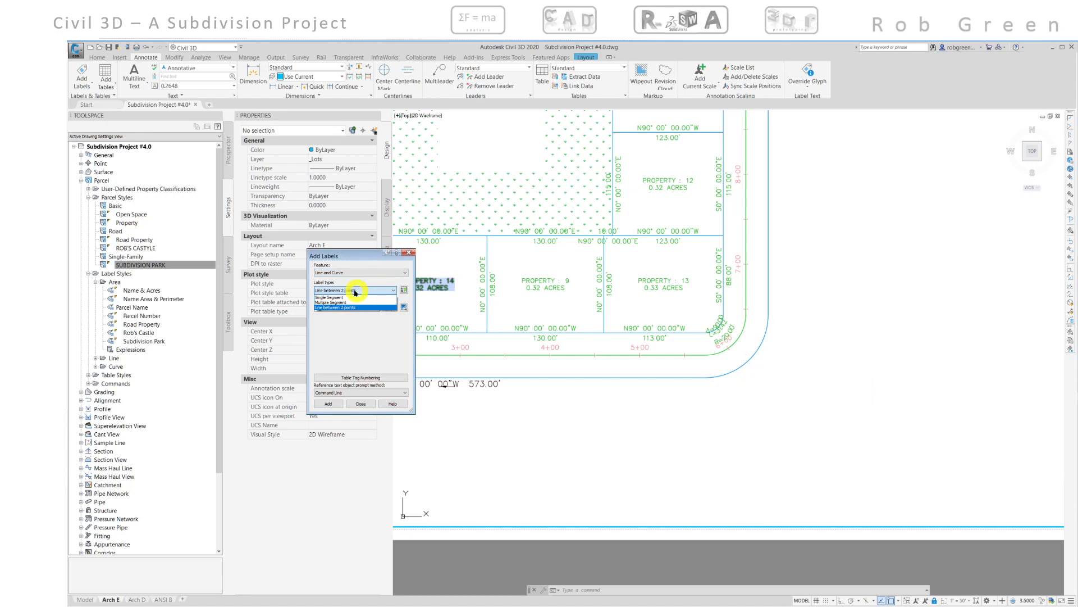
click(336, 297)
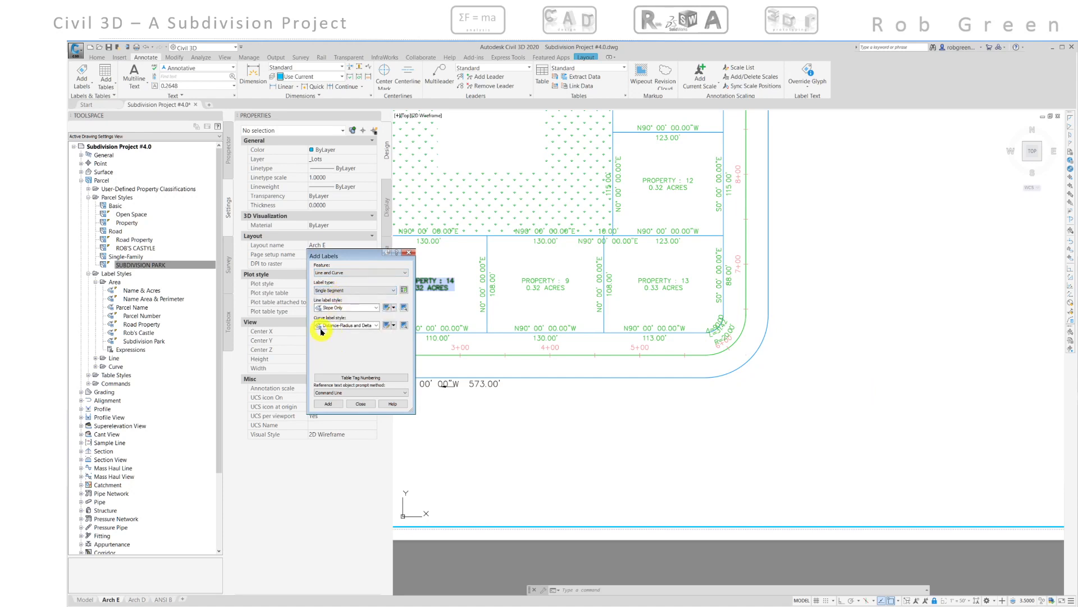
click(376, 326)
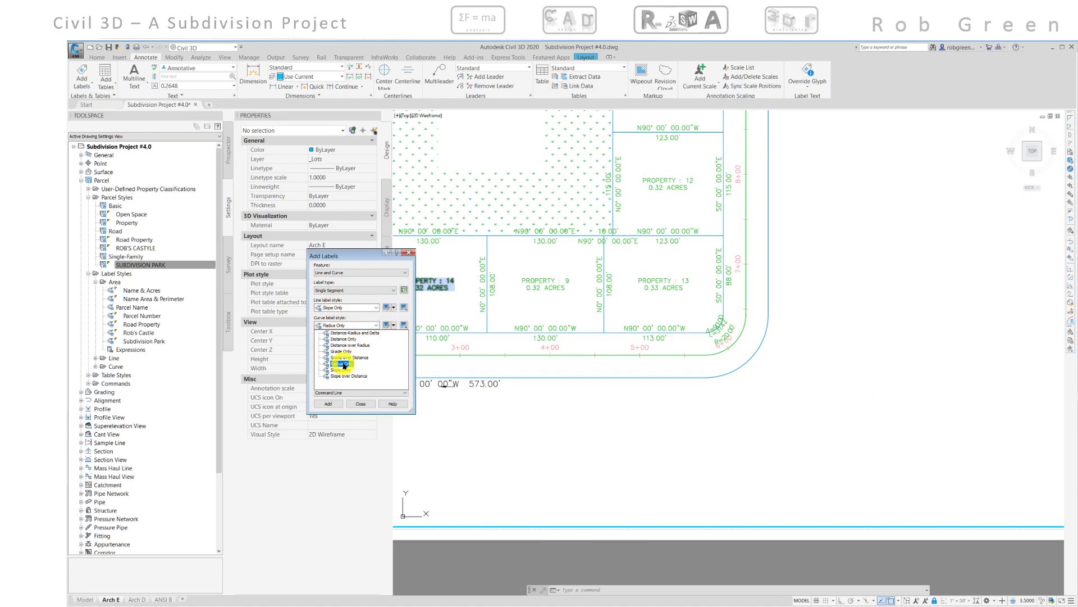
click(343, 364)
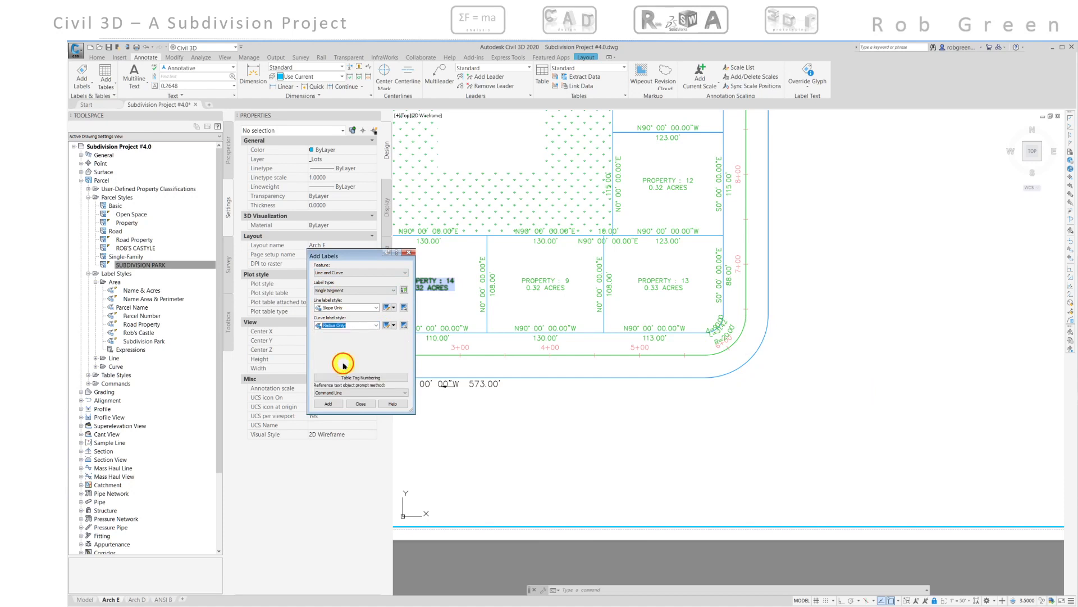
click(328, 404)
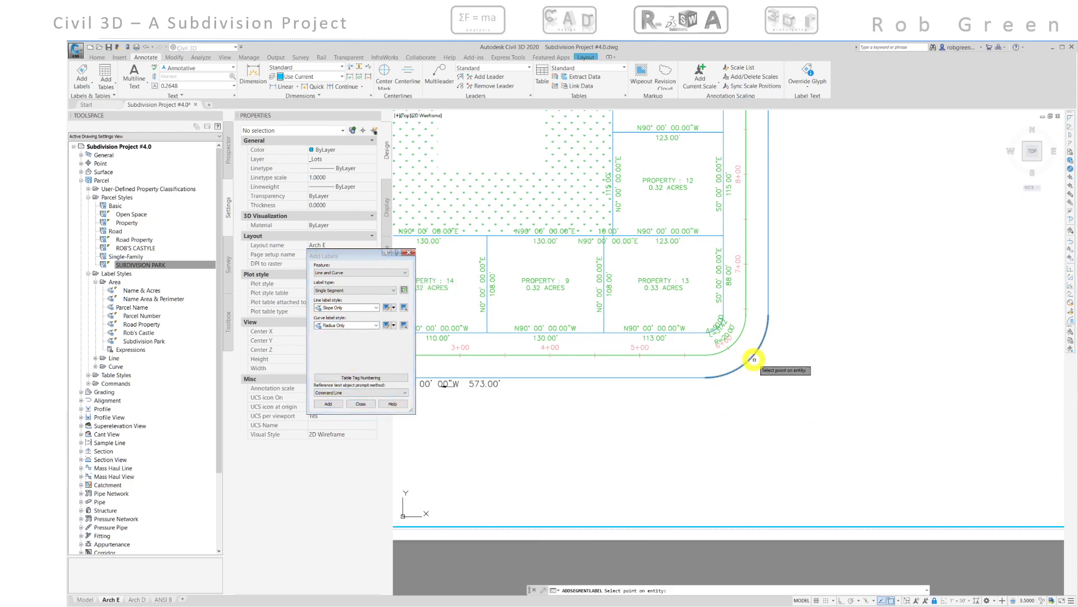
click(752, 359)
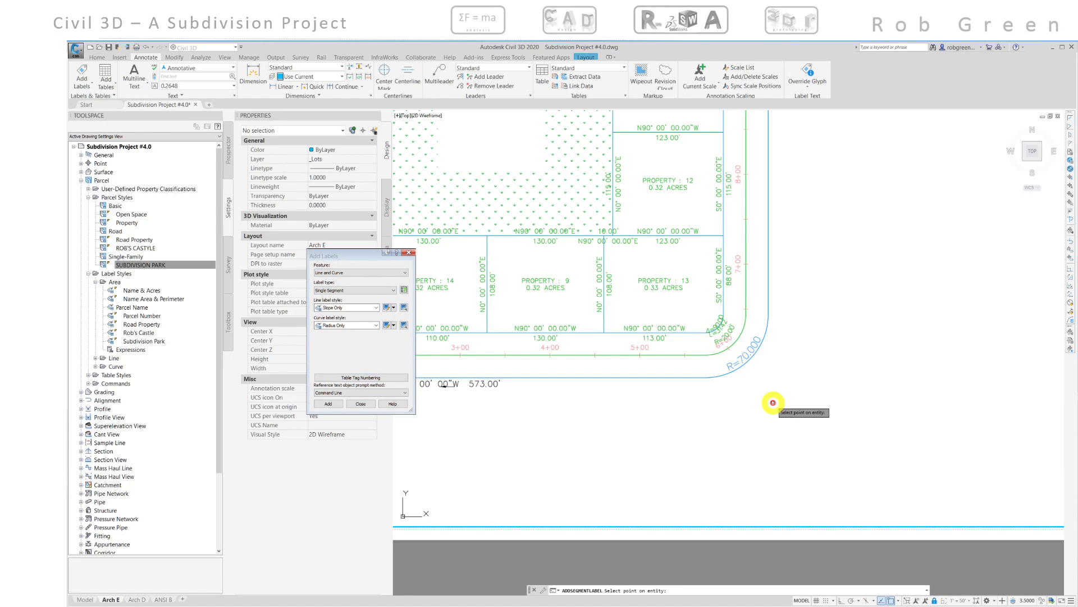
- Close the Add Labels dialog and flip the new radius label on the southeast corner curve
scroll(773, 402, down, 8)
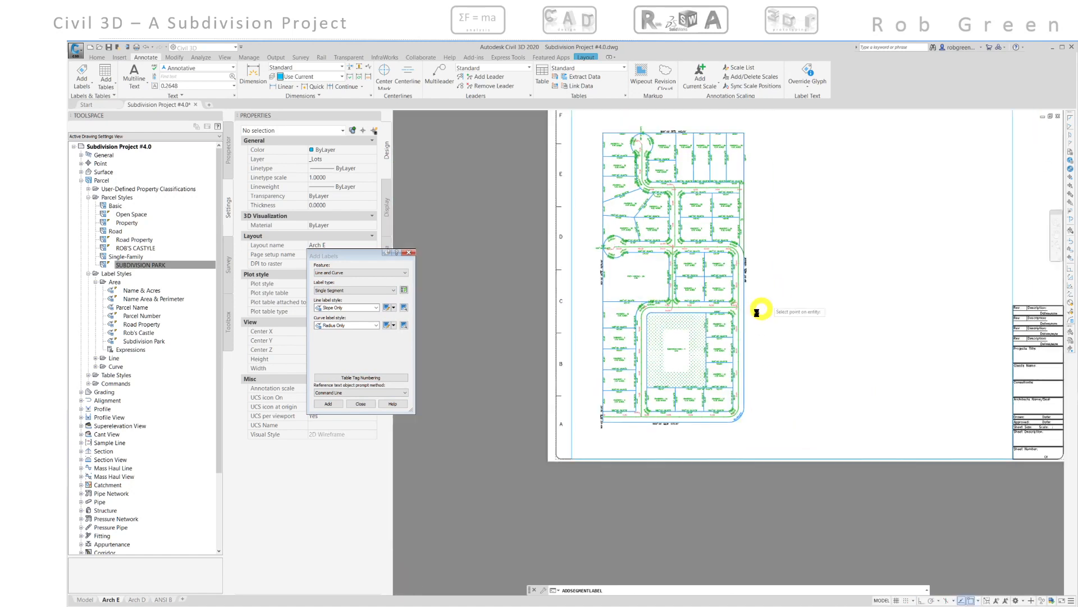
middle_drag(720, 362, 706, 315)
scroll(690, 443, up, 4)
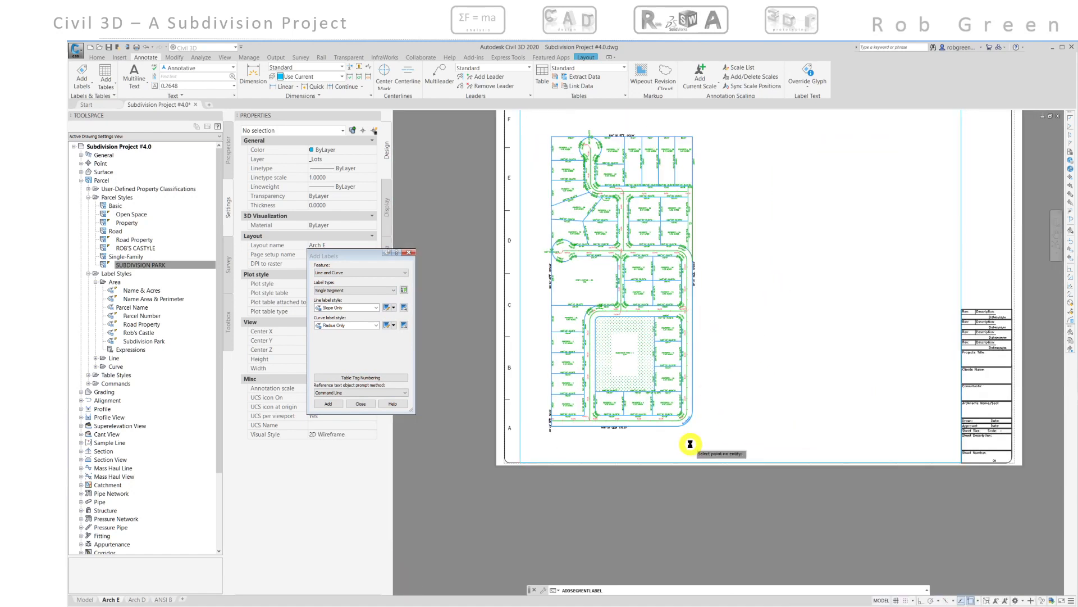
click(360, 404)
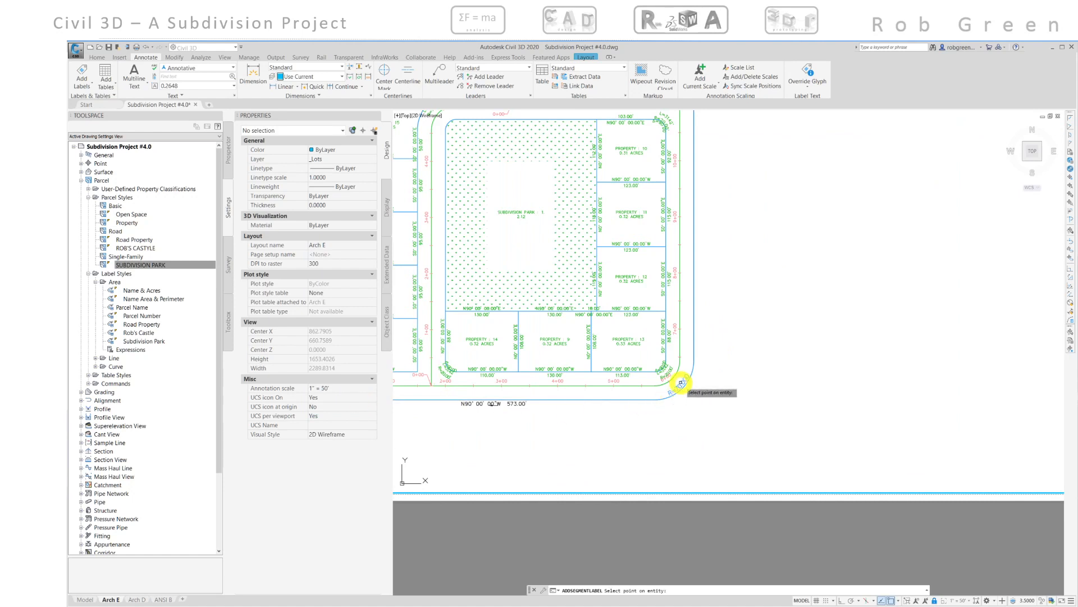
key(Escape)
click(682, 383)
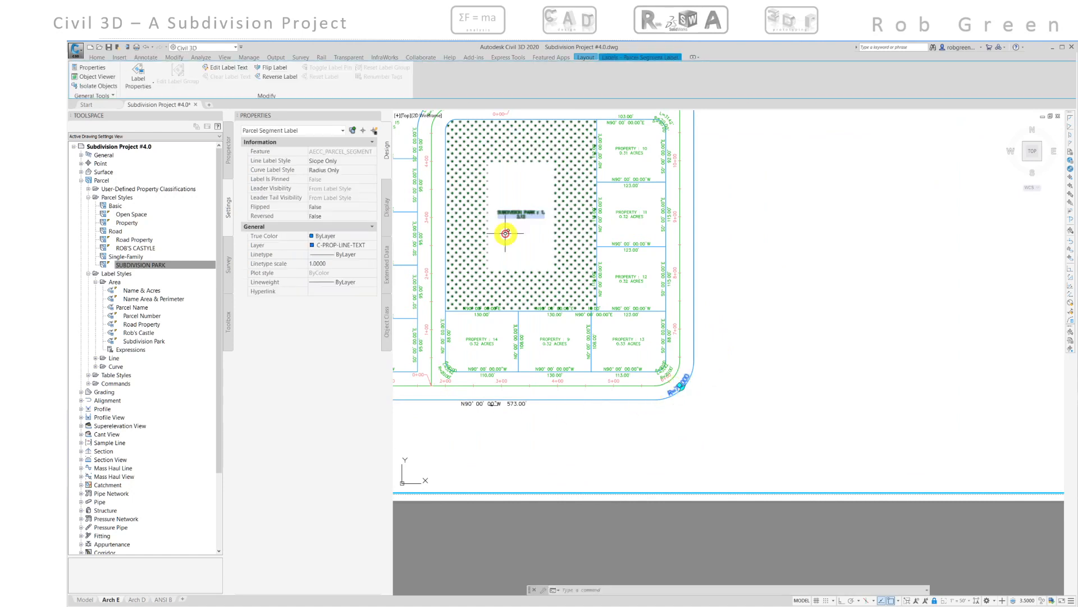
click(278, 71)
key(Escape)
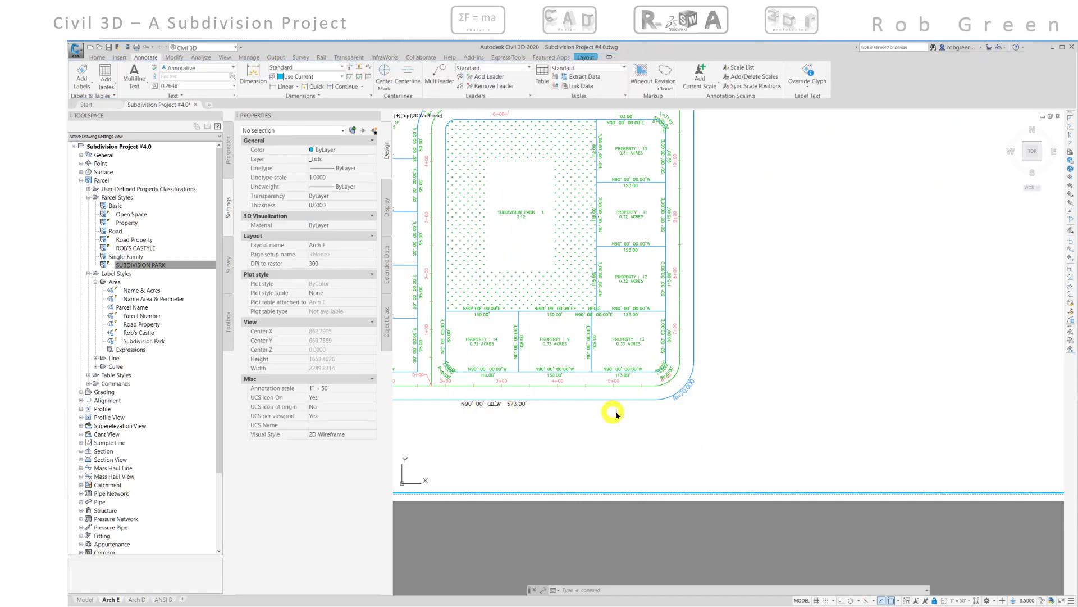
- Review the segment labels around the subdivision boundary and cul-de-sacs
scroll(566, 407, down, 3)
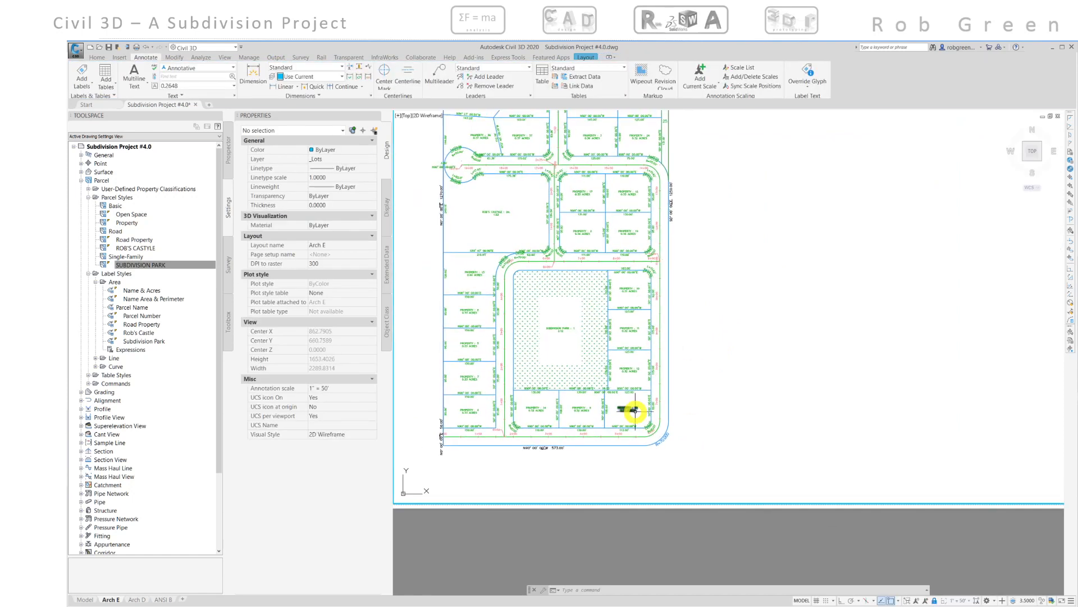
scroll(469, 318, up, 5)
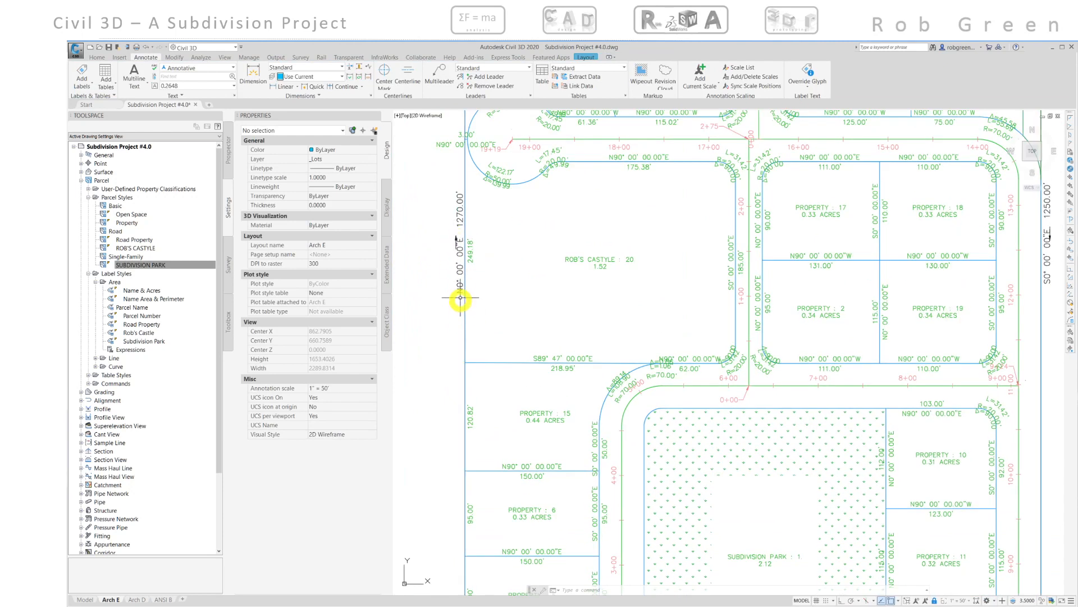
mouse_move(460, 290)
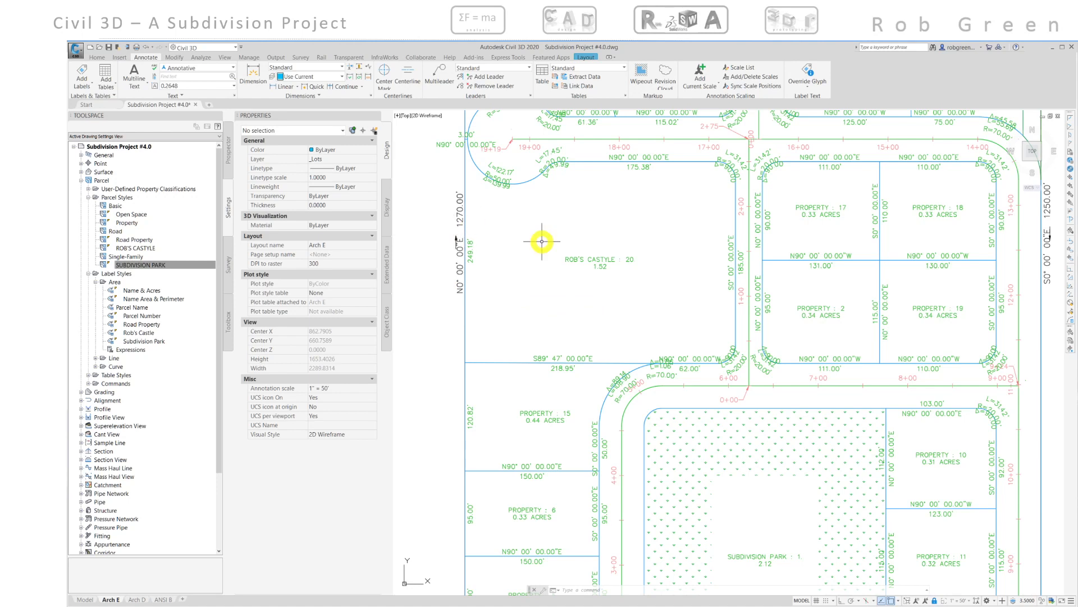
mouse_move(576, 246)
middle_down()
mouse_move(352, 243)
mouse_move(548, 254)
mouse_move(496, 256)
middle_up()
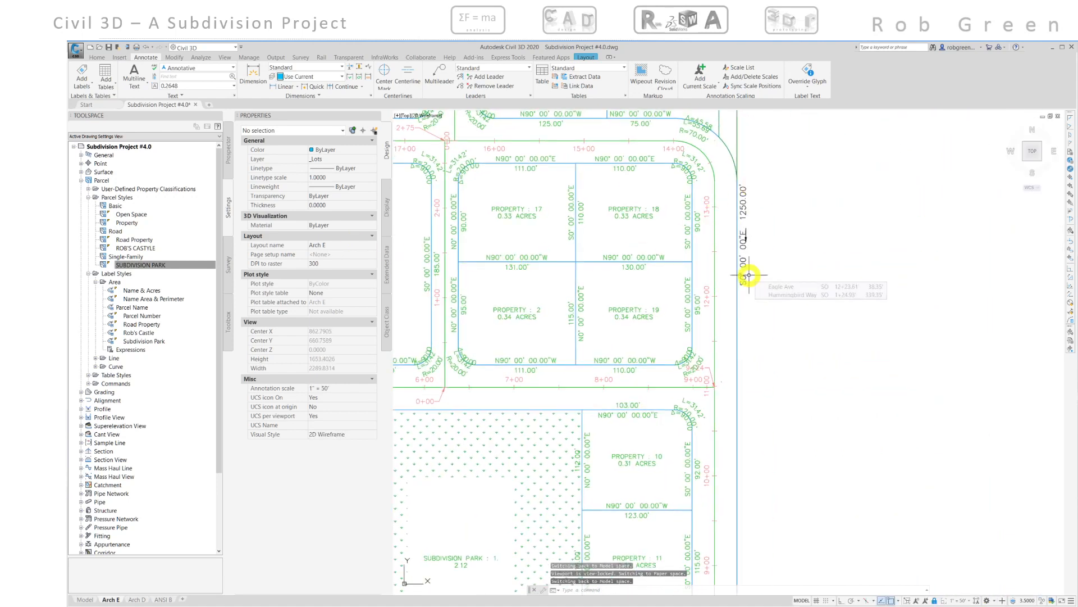
mouse_move(748, 284)
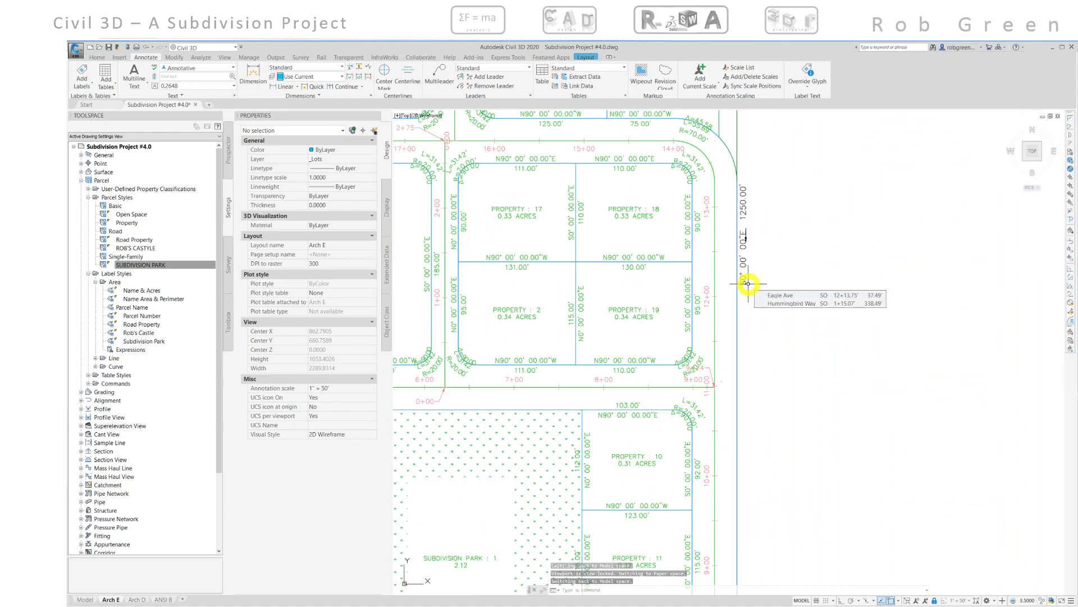
scroll(747, 283, down, 8)
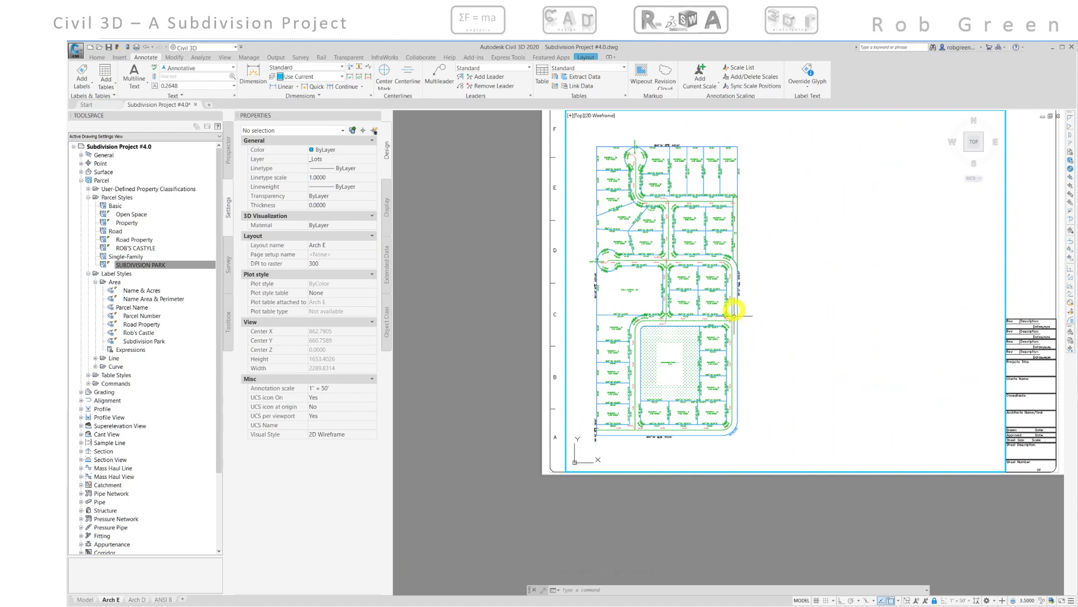
mouse_move(746, 411)
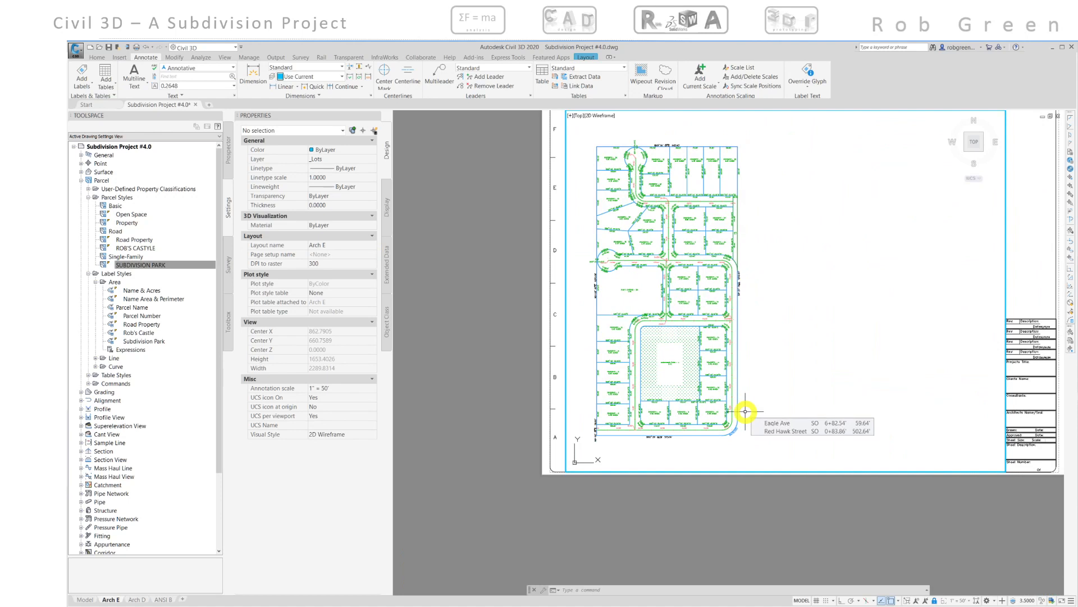
scroll(734, 271, up, 5)
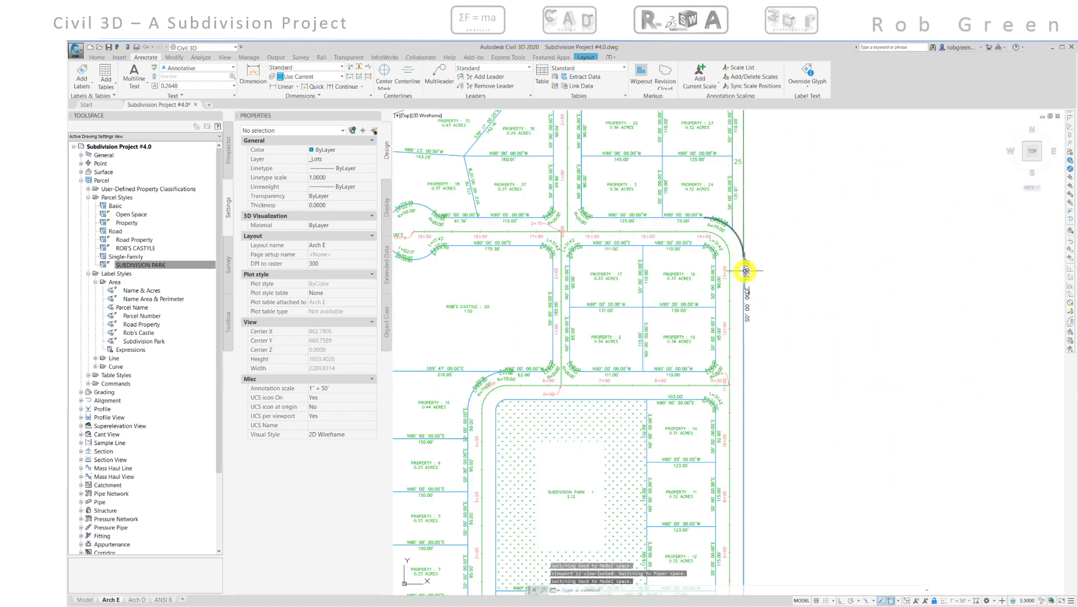
scroll(585, 305, down, 3)
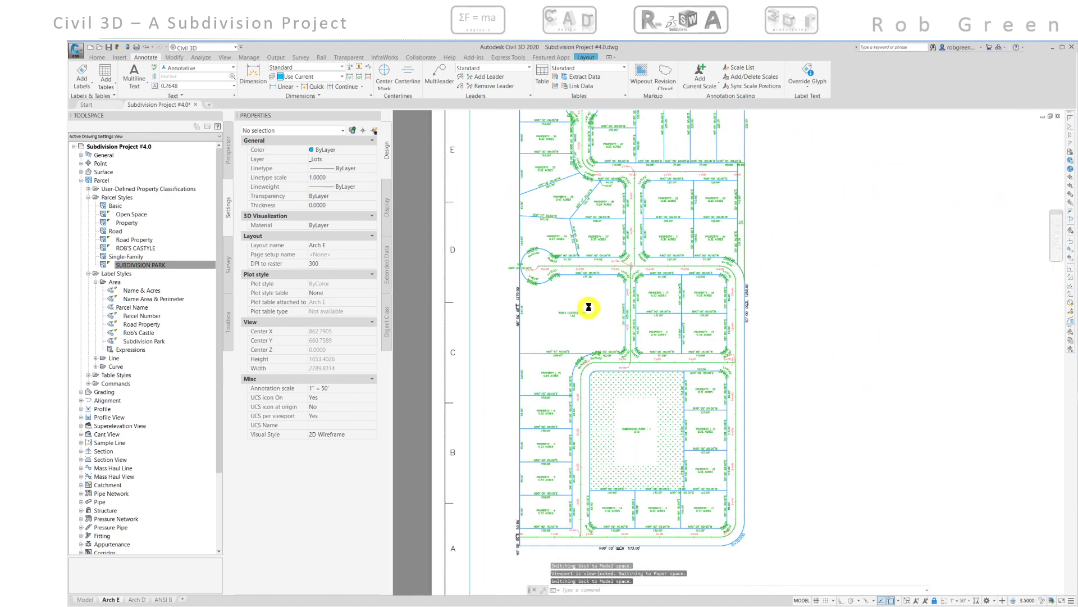
scroll(578, 397, down, 2)
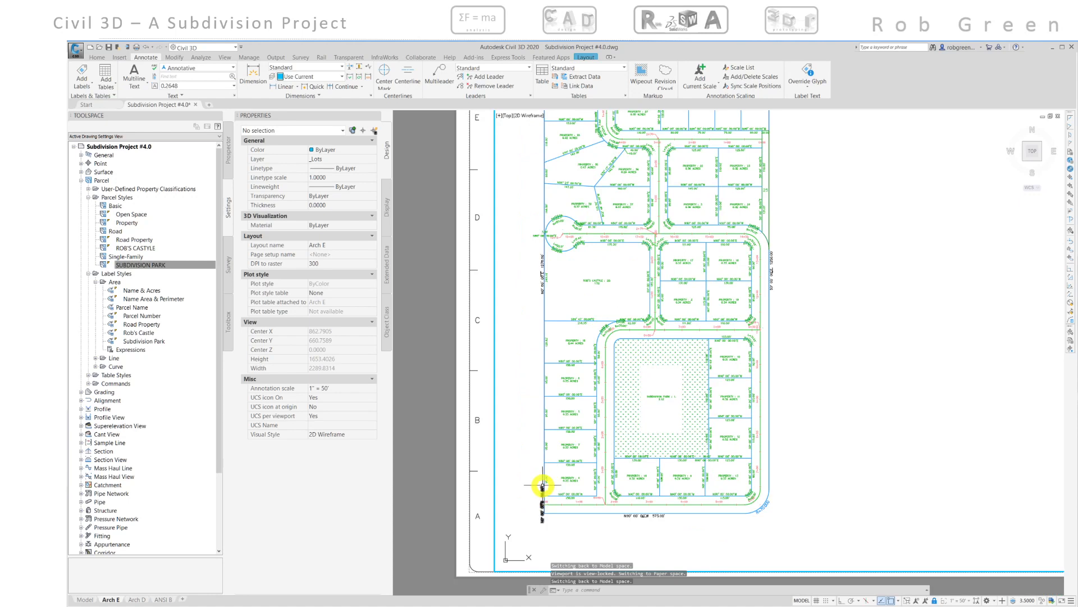
scroll(537, 264, up, 4)
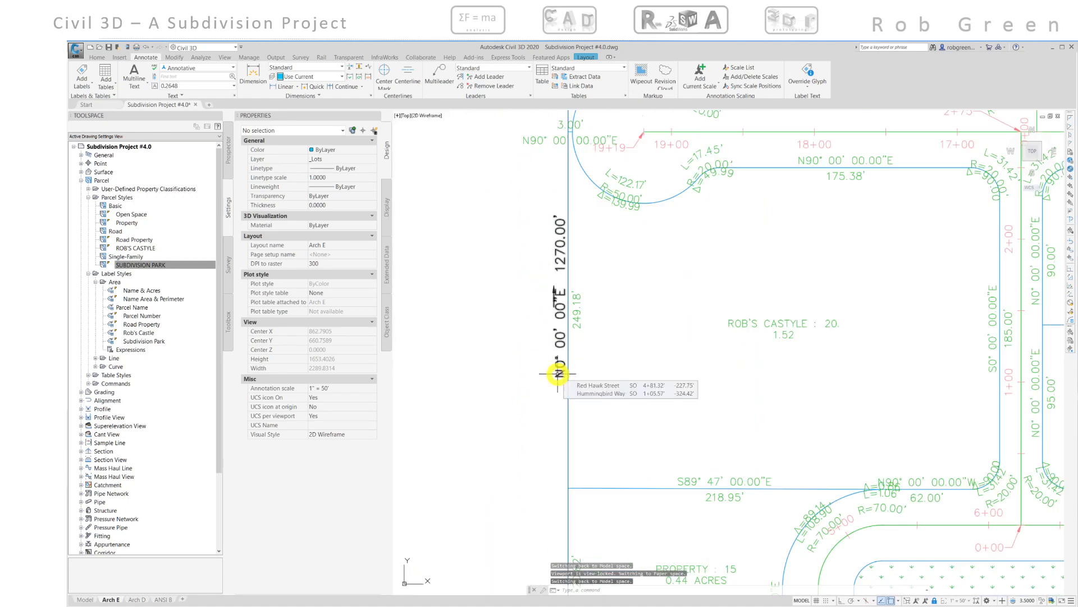
scroll(617, 337, down, 8)
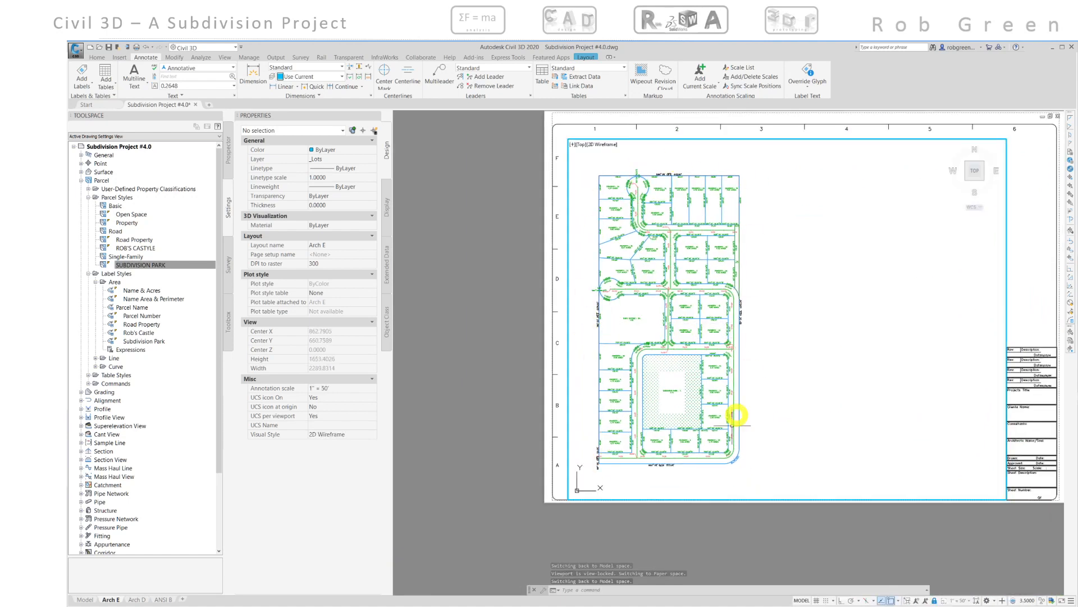
scroll(666, 155, up, 10)
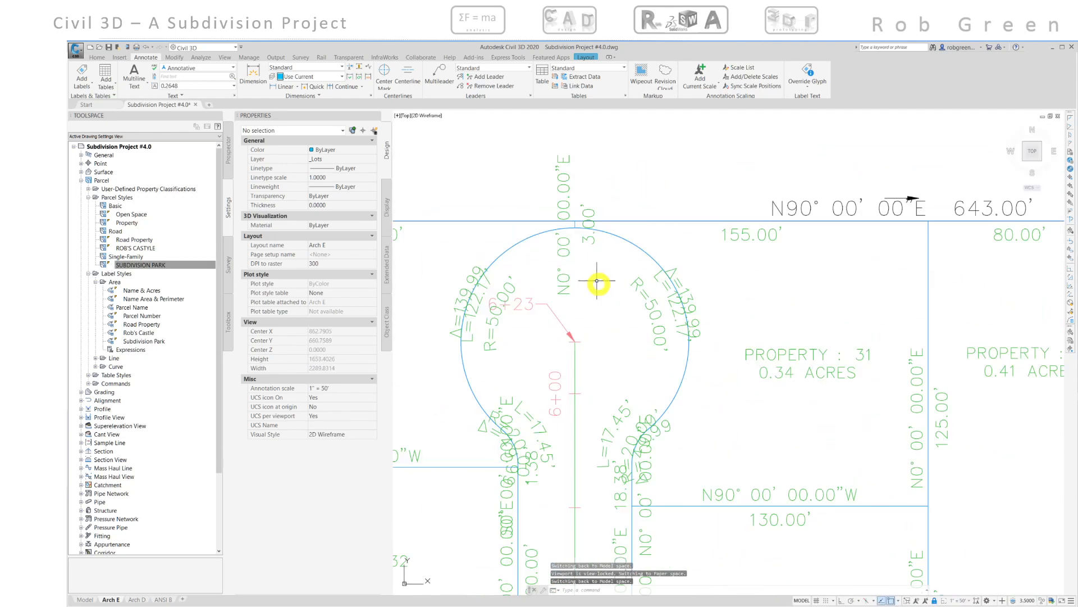
- Switch the short segment label at the top of the north cul-de-sac to the Distance style and drag it above the boundary
click(588, 240)
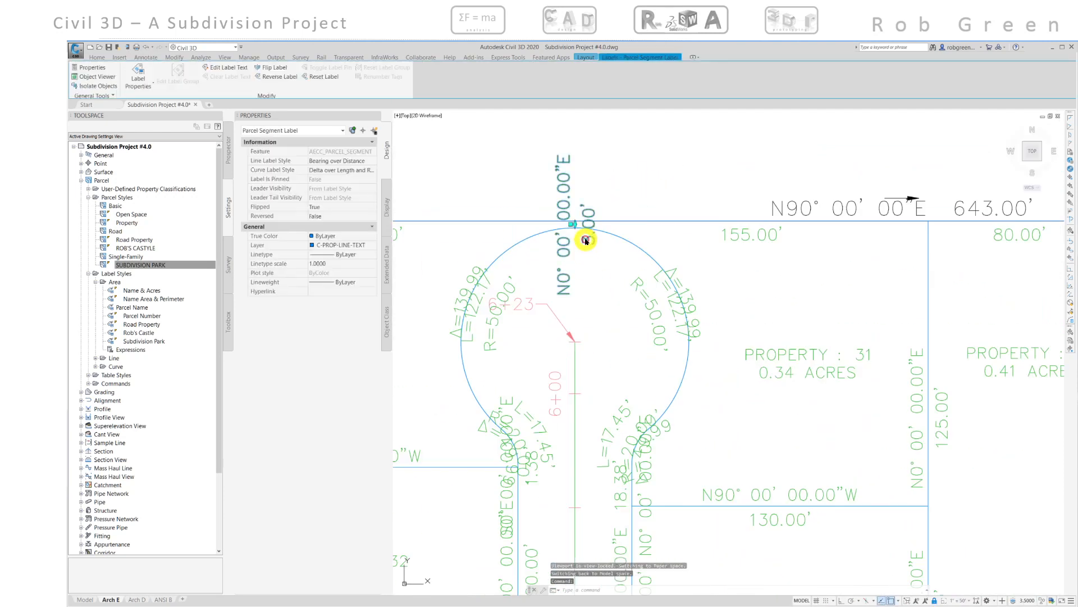
click(360, 161)
click(372, 161)
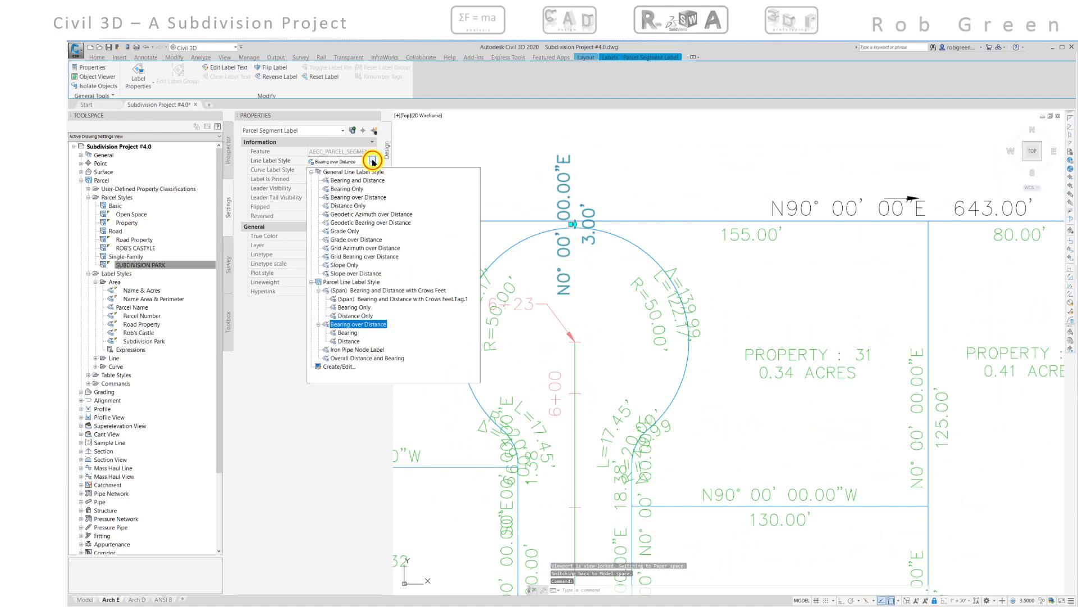
click(343, 340)
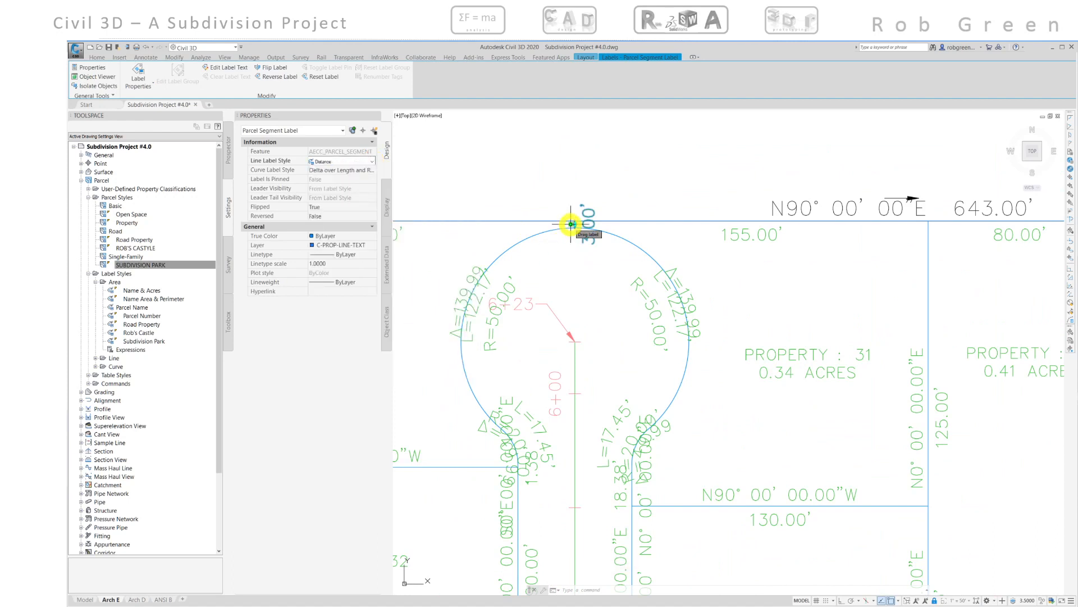
click(571, 224)
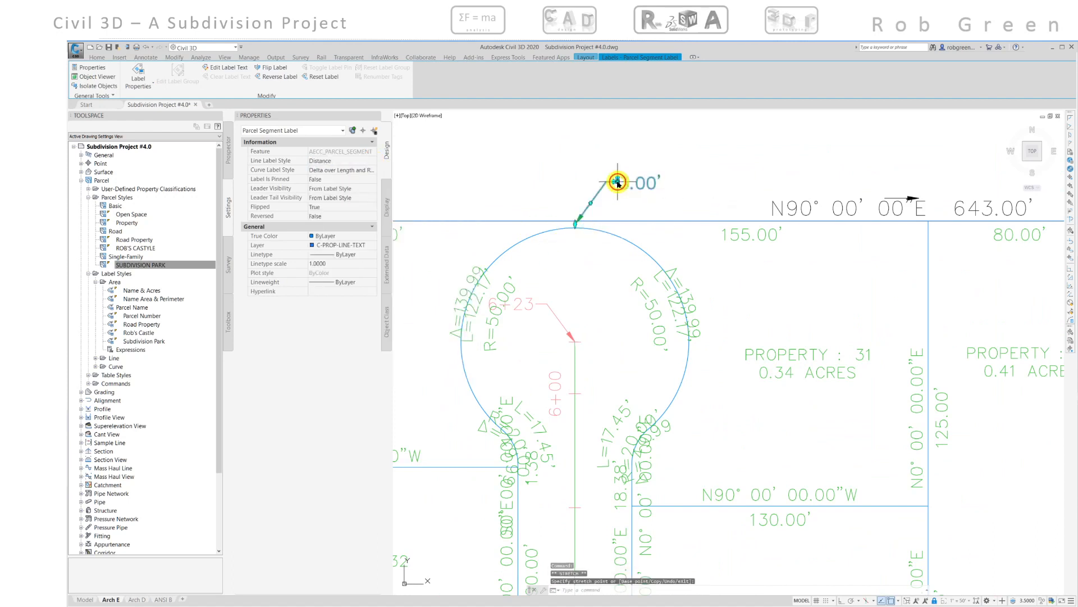
click(618, 181)
- Switch the short 3.00' segment label on the west boundary beside the cul-de-sac to the Distance style and drag it up-left of the boundary
scroll(628, 321, down, 5)
scroll(626, 366, up, 4)
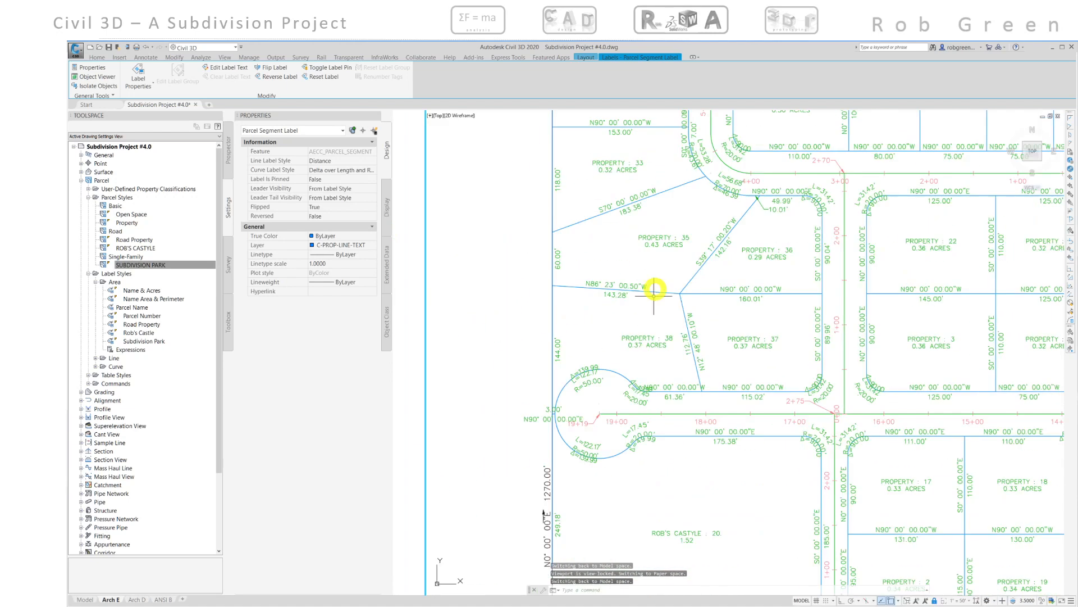
scroll(566, 433, up, 6)
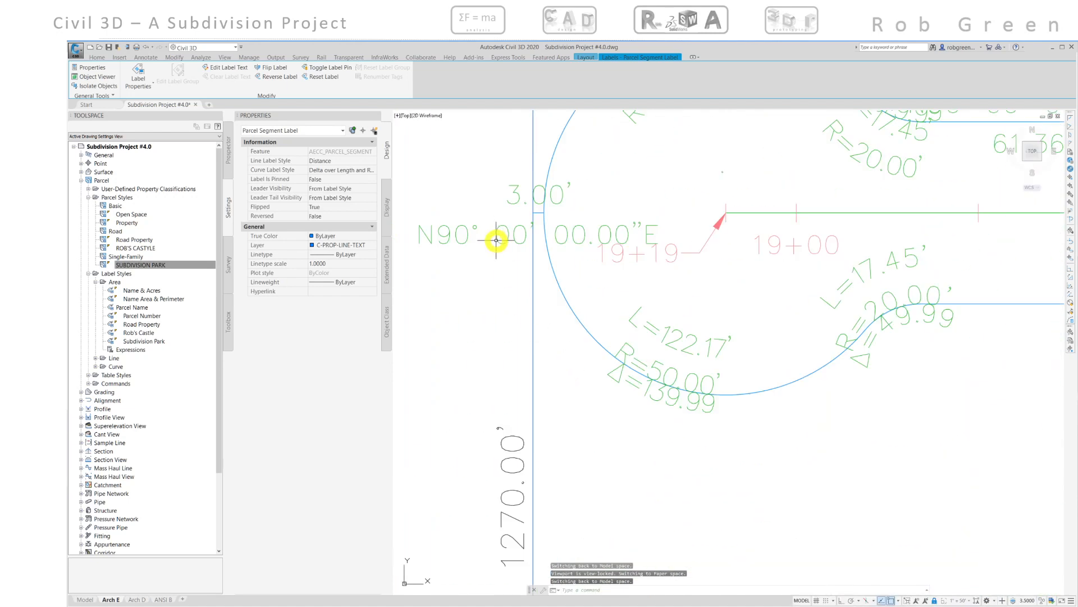
click(496, 240)
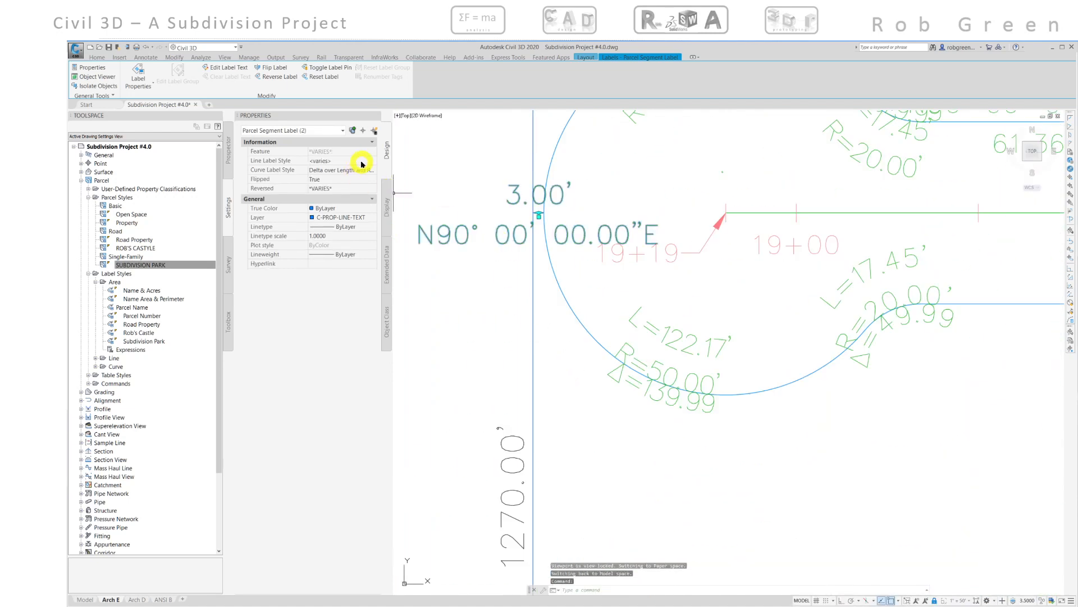
key(Escape)
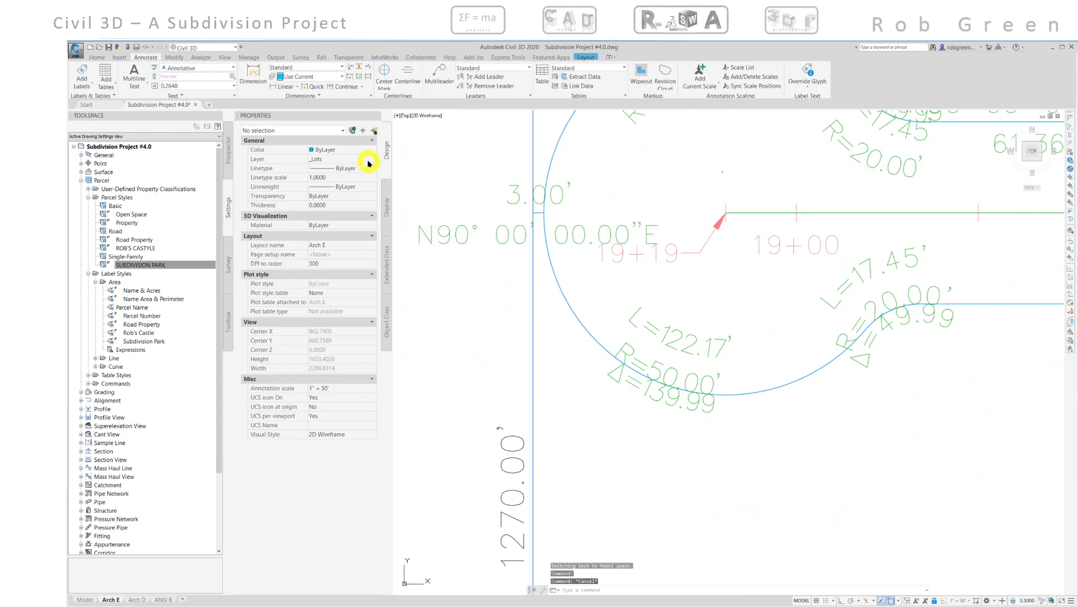
click(448, 229)
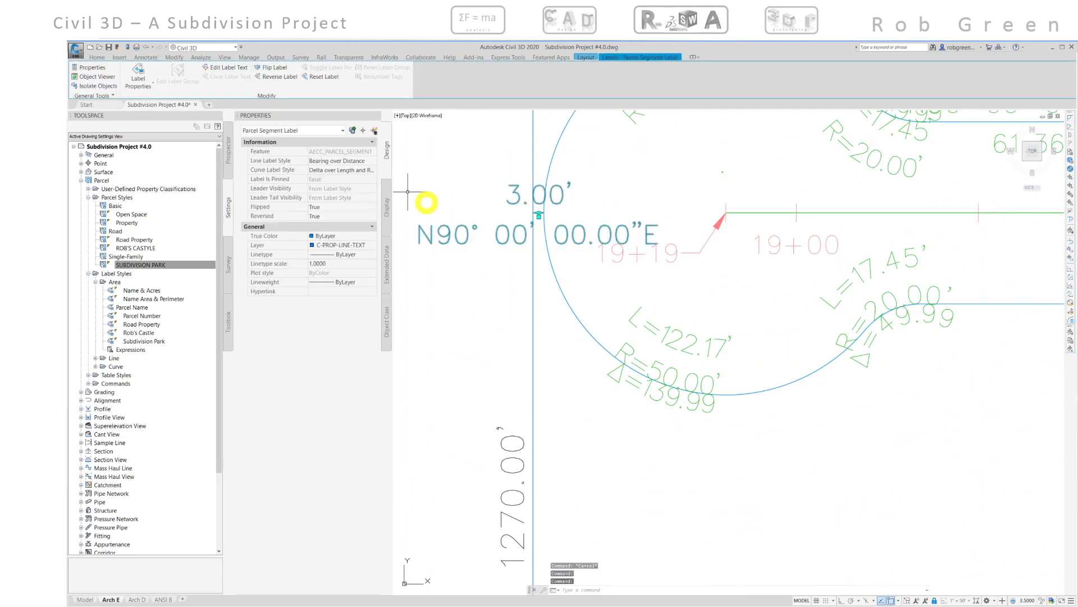
click(371, 160)
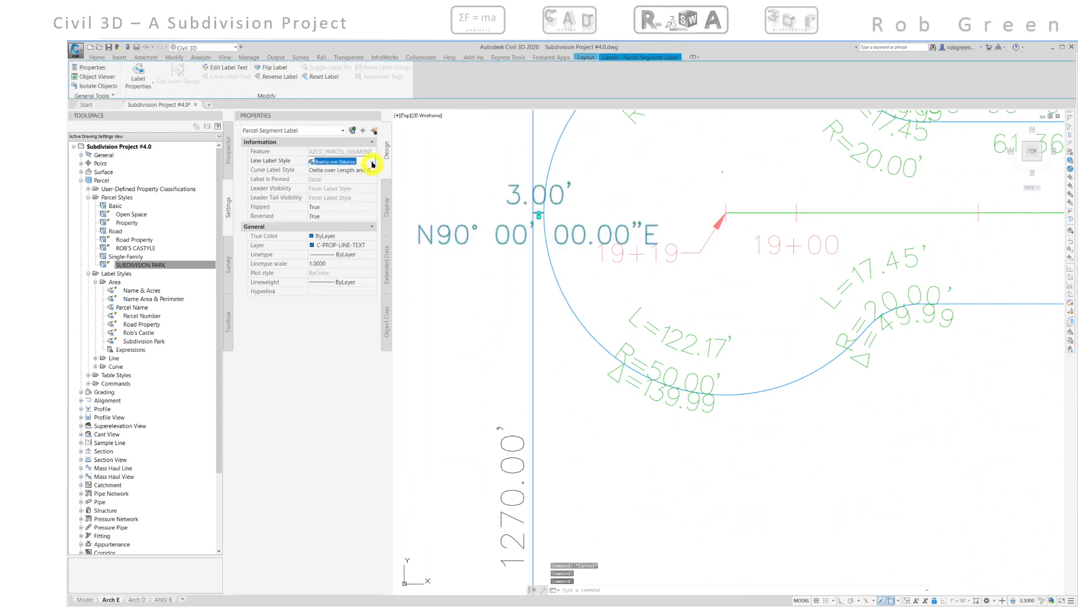
click(372, 161)
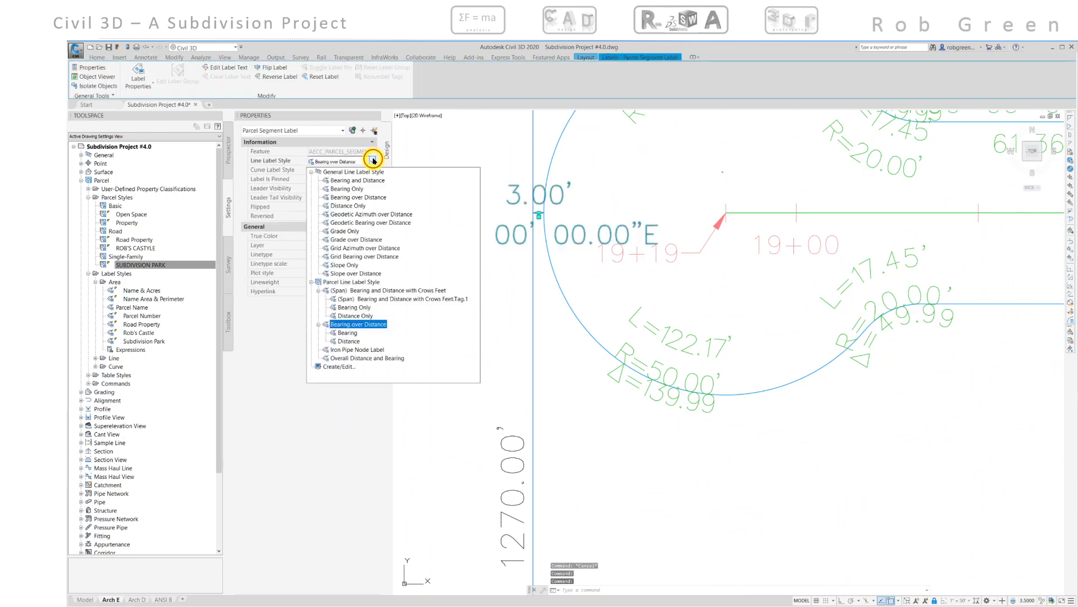
click(344, 341)
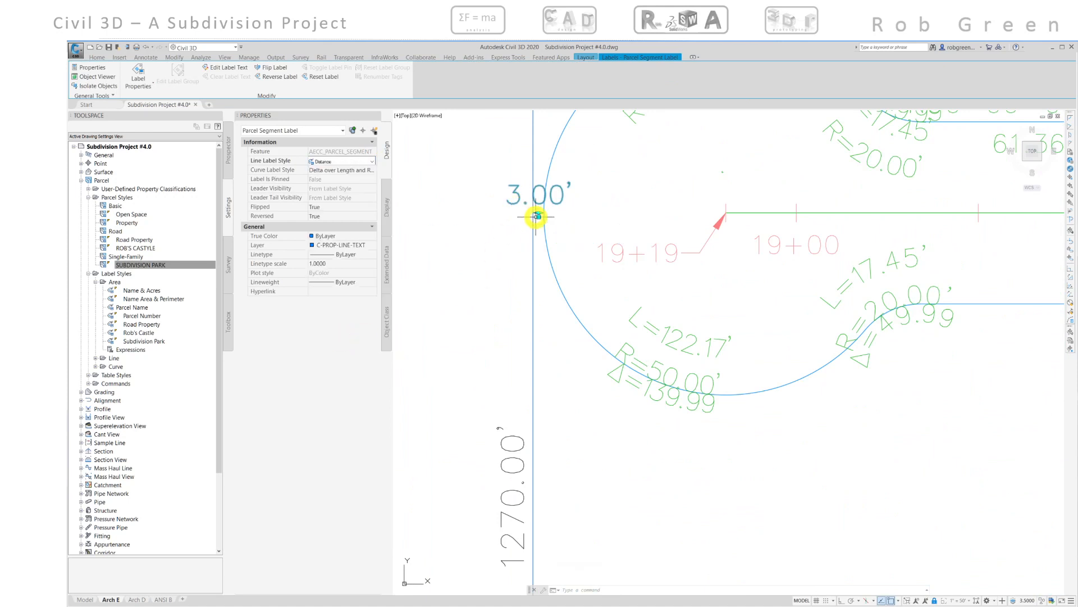
click(538, 216)
click(489, 169)
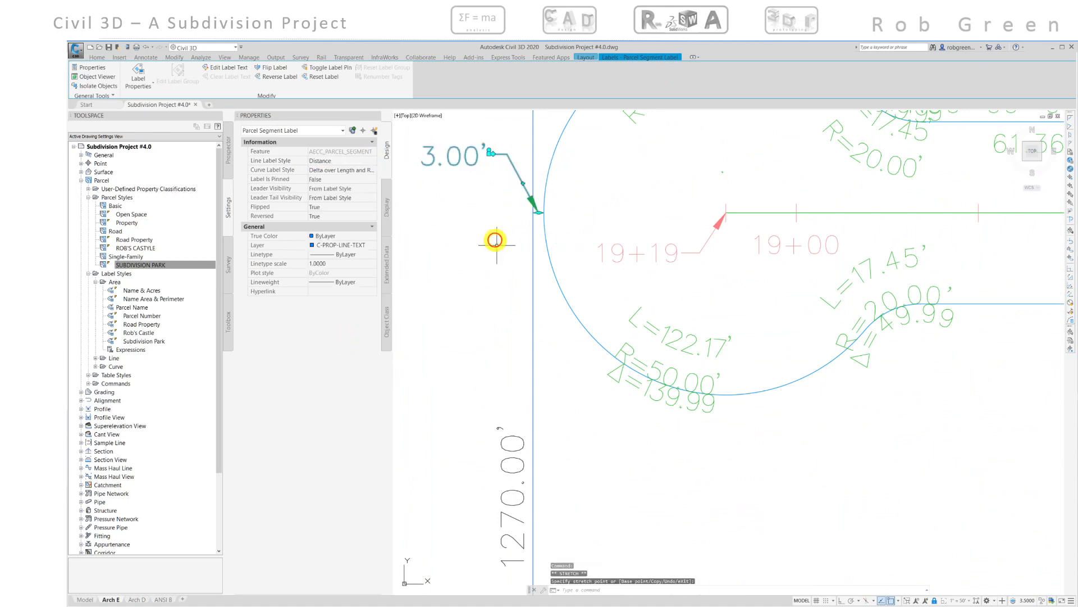
scroll(505, 287, down, 5)
scroll(507, 287, down, 5)
key(Escape)
- Zoom out to view the whole subdivision on the layout sheet
middle_drag(603, 298, 602, 308)
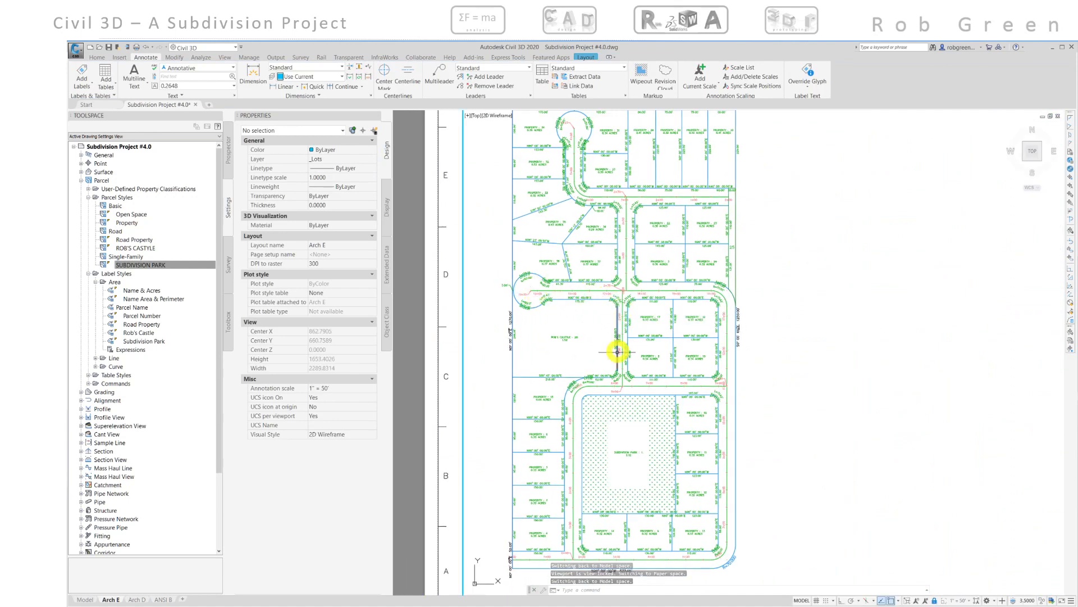
scroll(575, 386, up, 5)
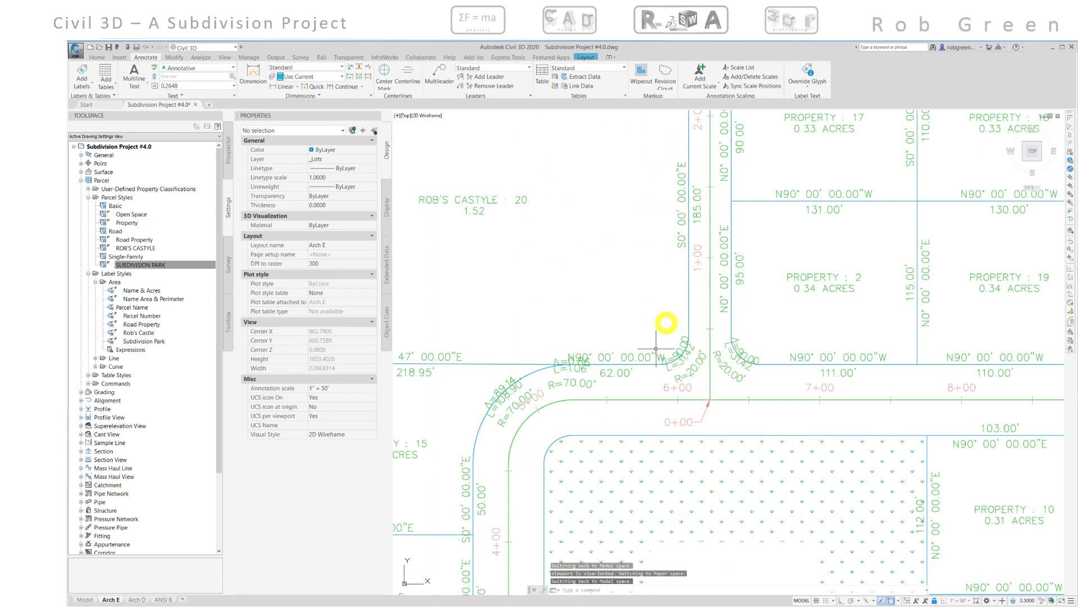
scroll(519, 416, down, 6)
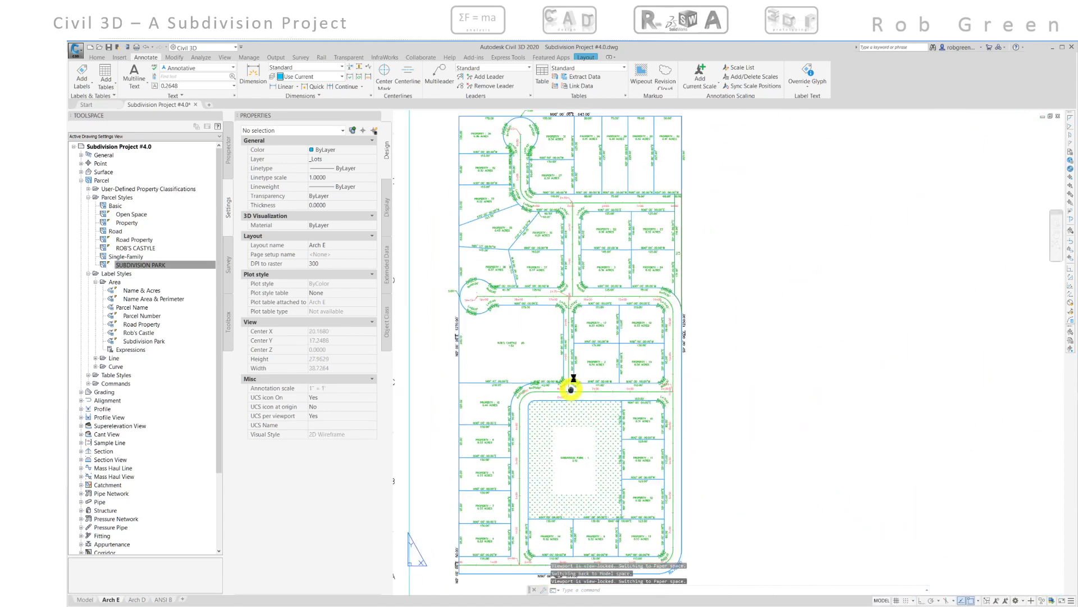
scroll(585, 345, down, 8)
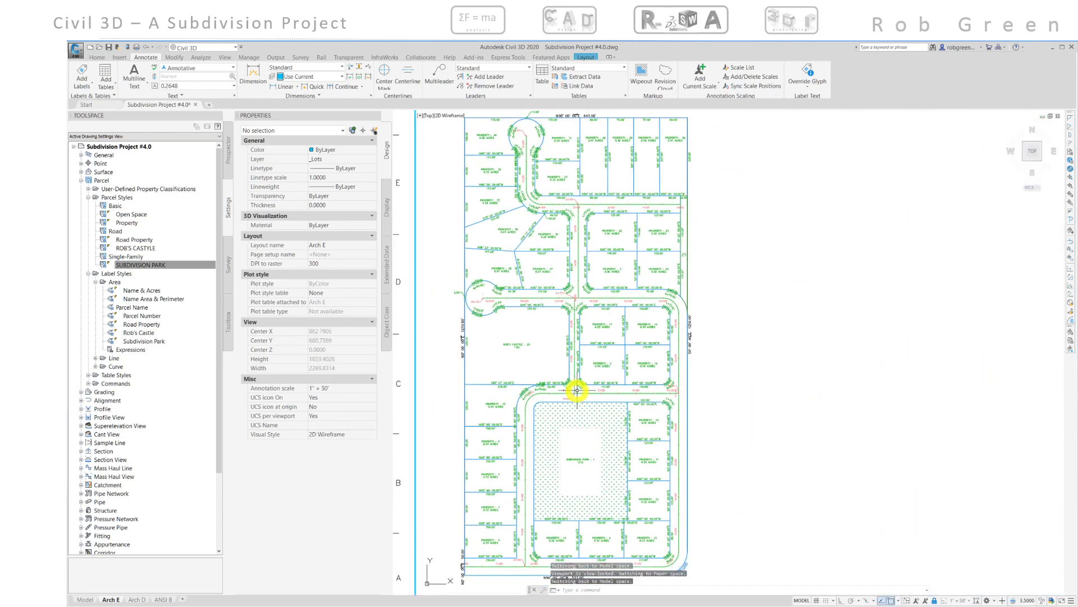
scroll(577, 389, up, 2)
scroll(577, 389, down, 2)
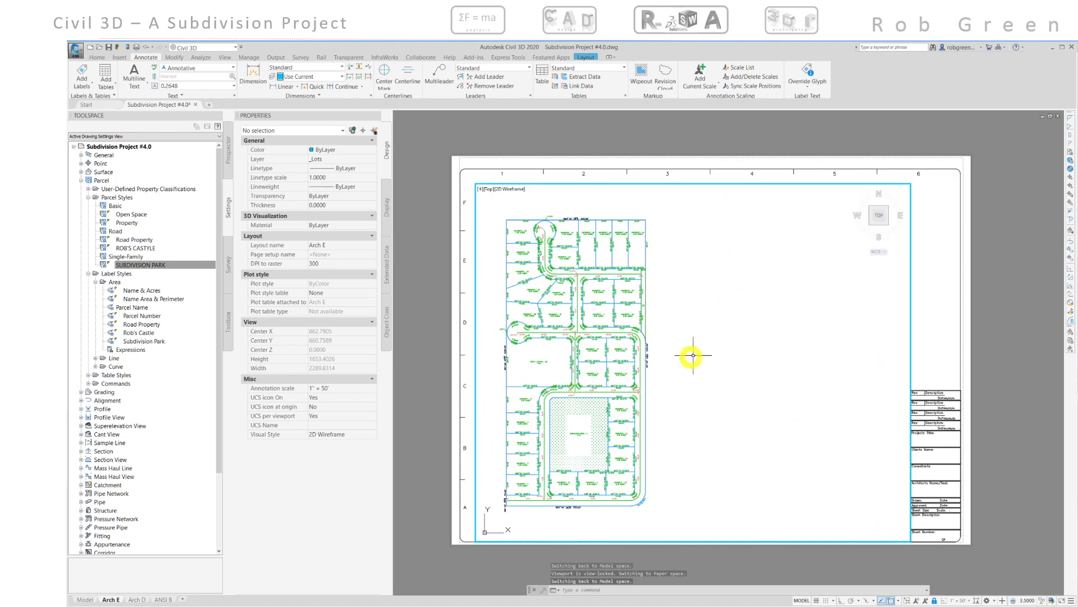
mouse_move(703, 347)
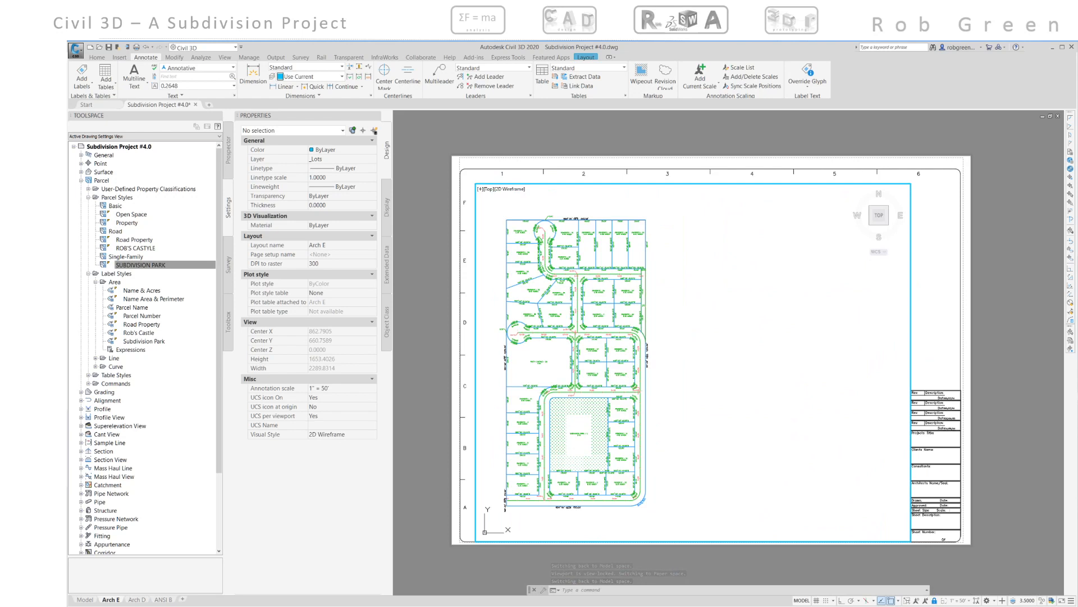
- Switch to Bluebeam Revu and examine the reference plat's segment labels around the central and southern parcels
key(alt+Tab)
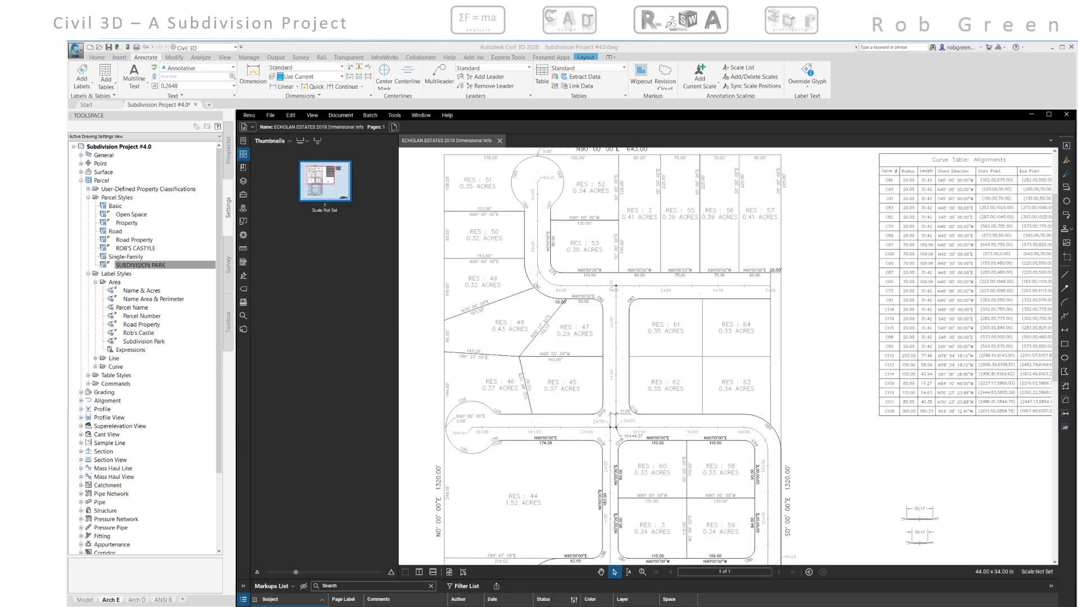
scroll(645, 452, down, 5)
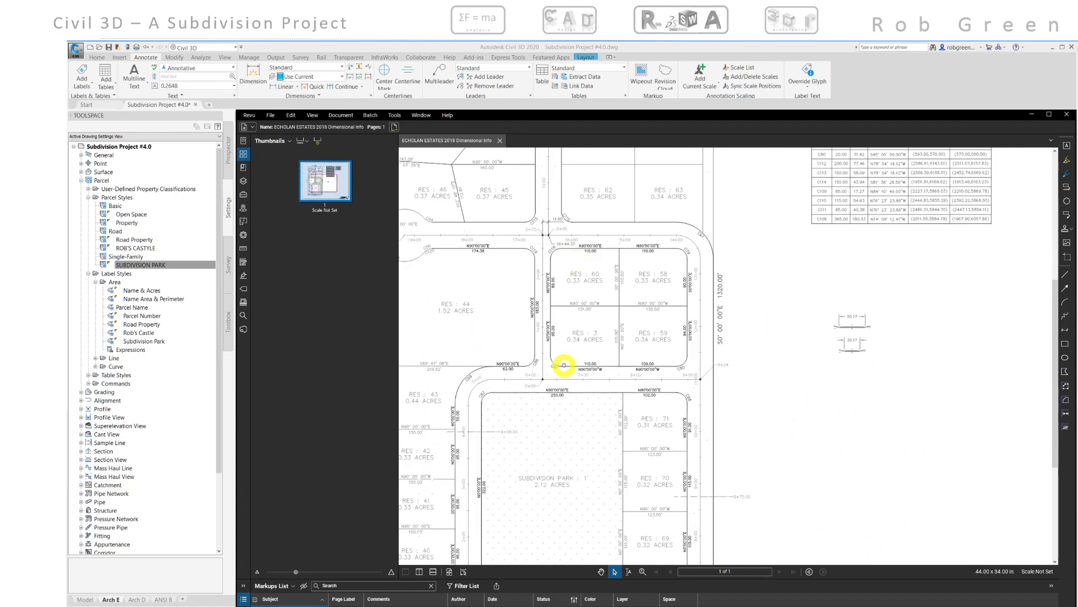
scroll(559, 332, up, 5)
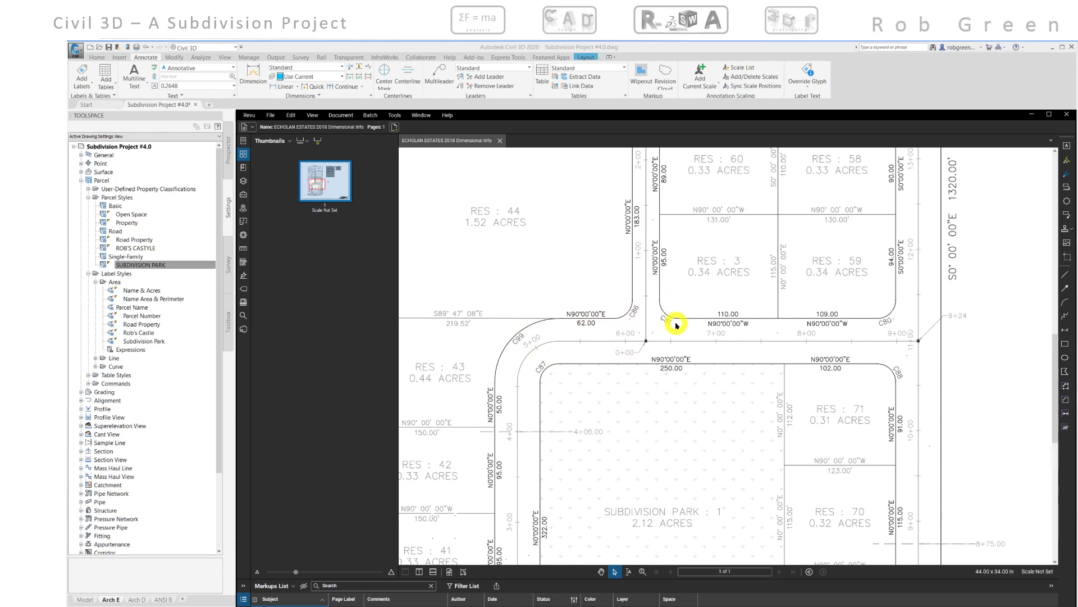
scroll(679, 320, down, 4)
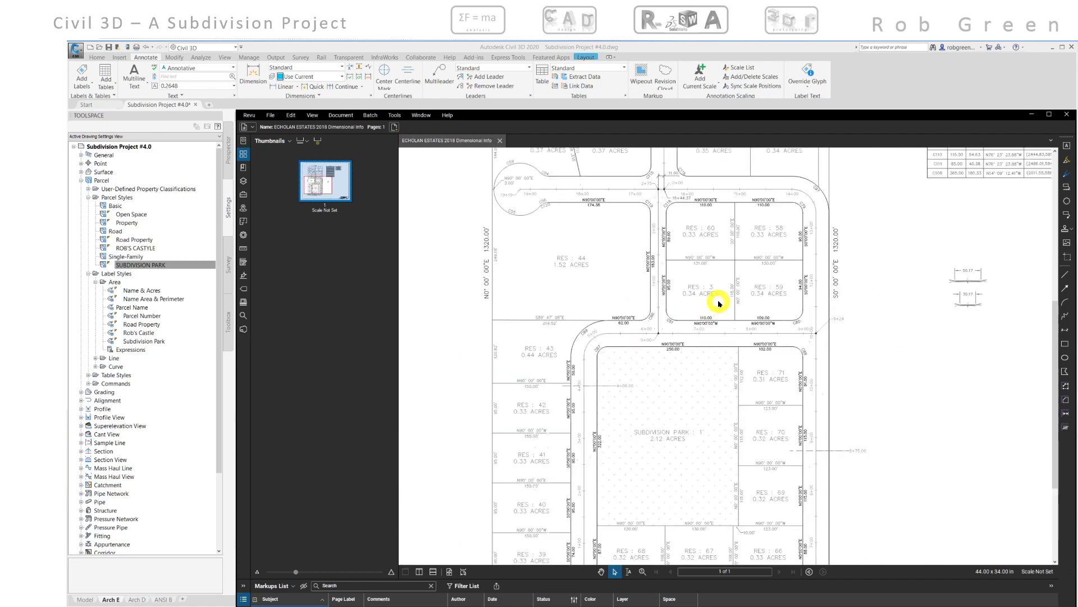
scroll(720, 301, down, 2)
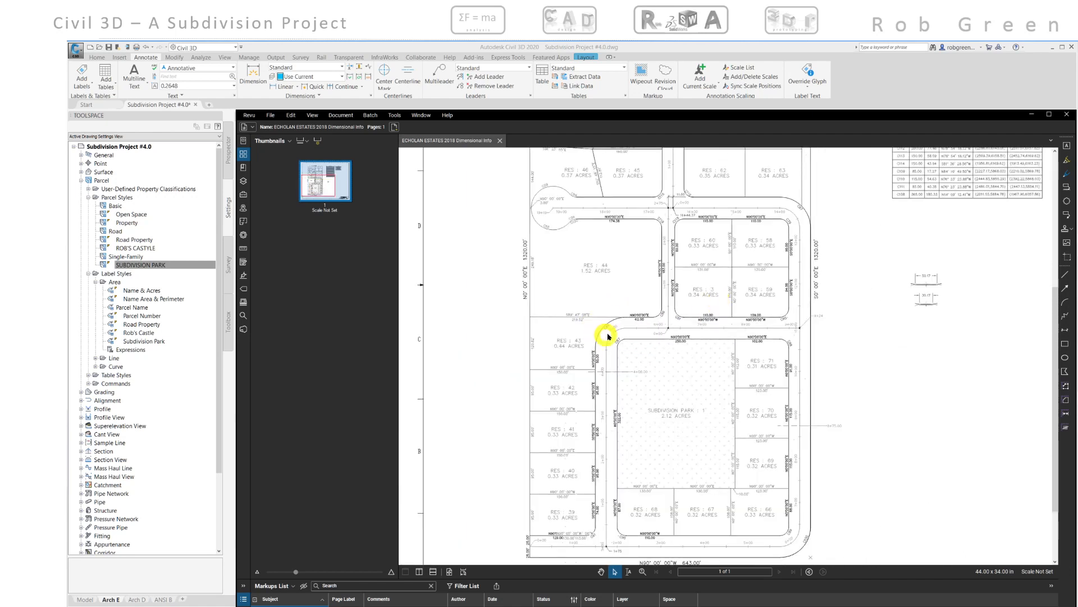
middle_drag(681, 296, 502, 457)
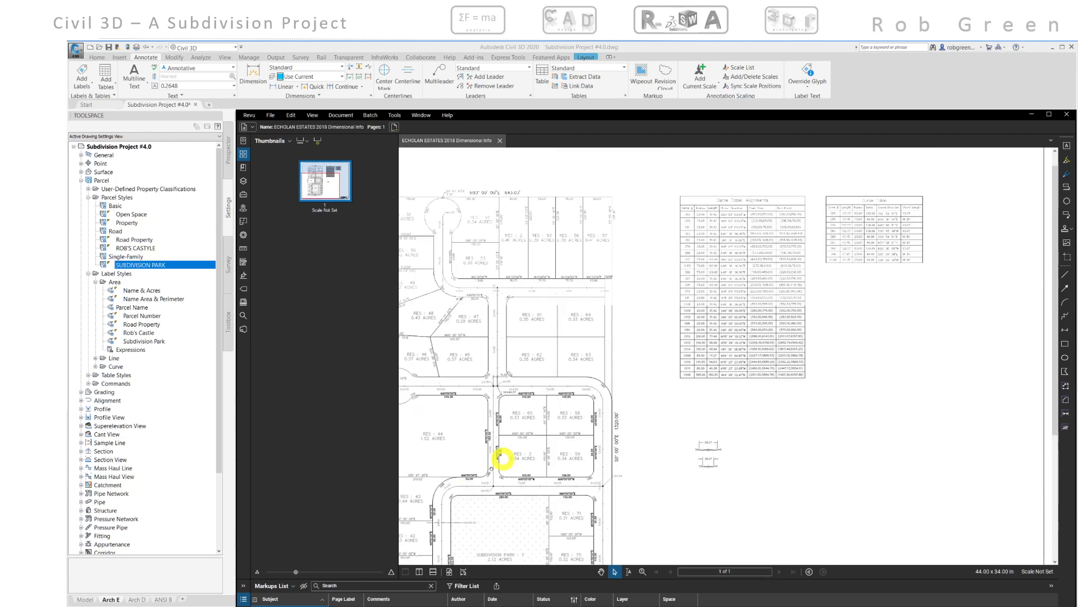
- Examine the reference plat's Curve Table: Alignments and Curve Table entries
scroll(629, 298, up, 2)
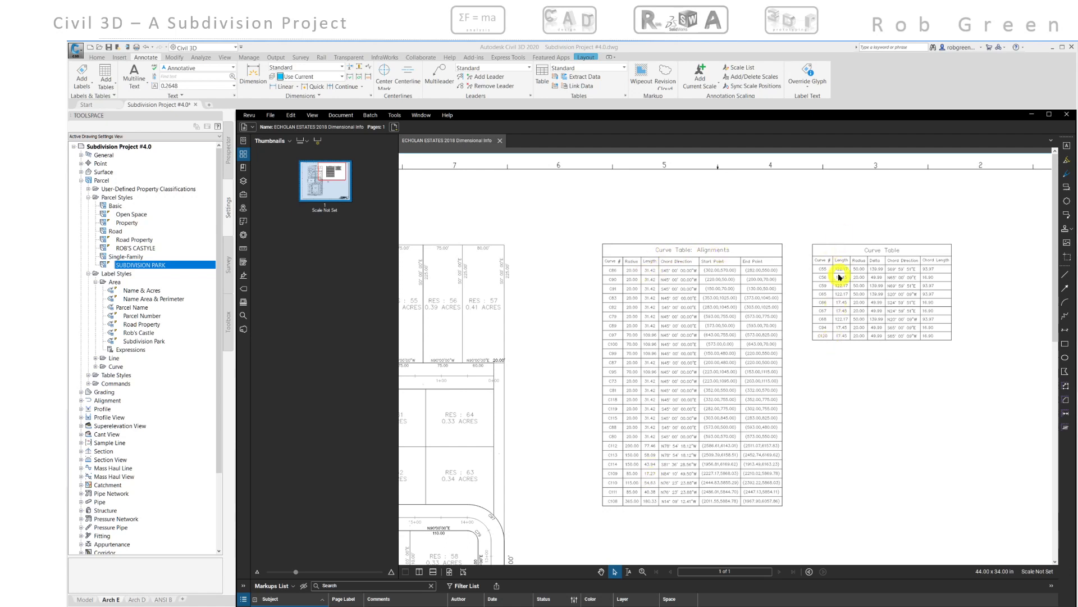
scroll(830, 332, down, 3)
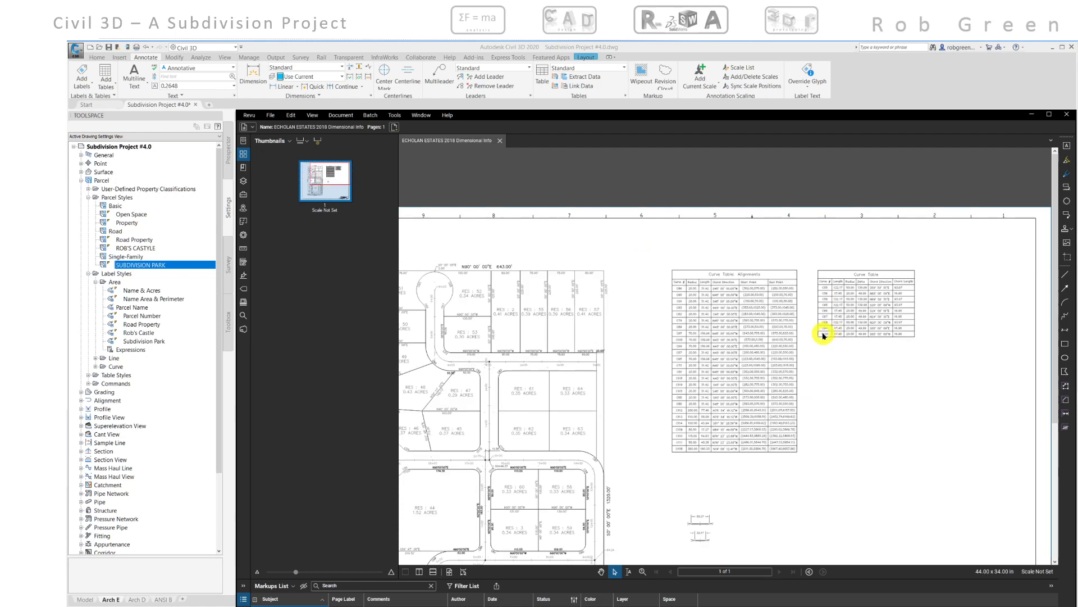
middle_drag(718, 311, 760, 273)
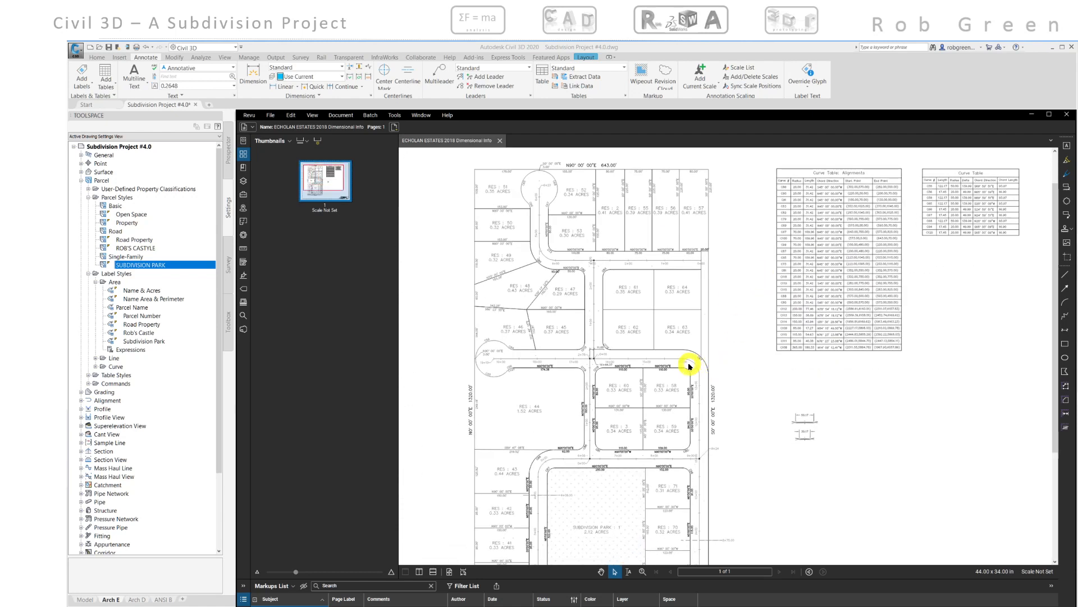
scroll(588, 279, up, 5)
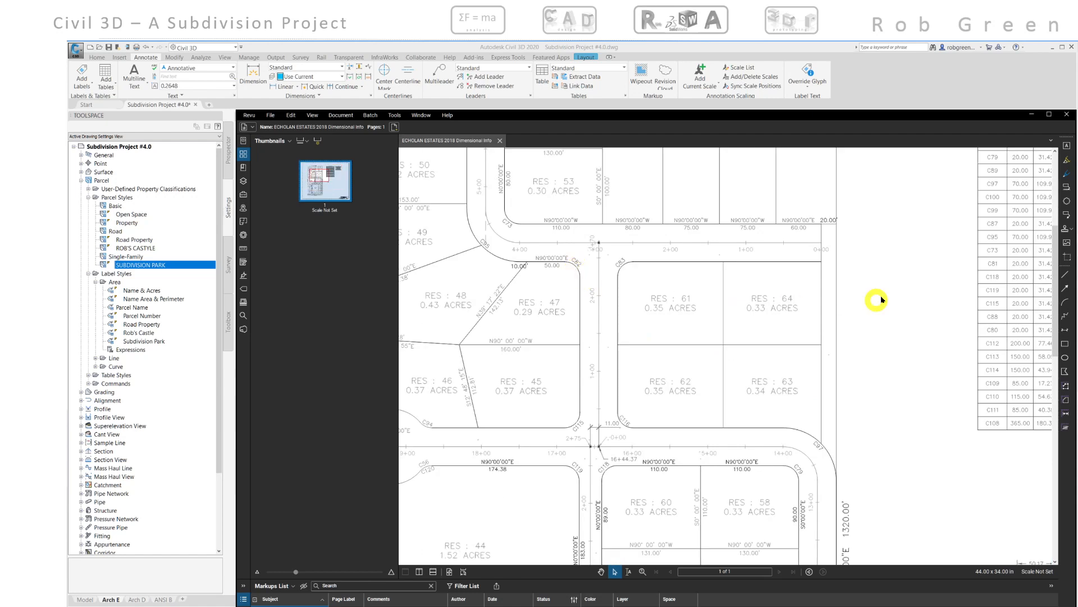
middle_drag(888, 289, 596, 395)
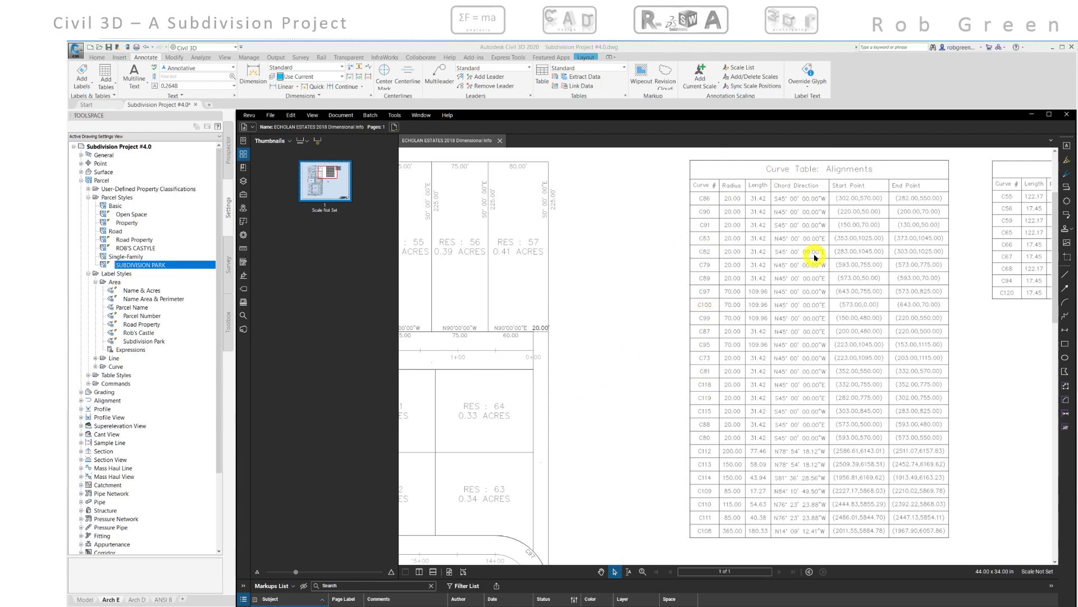
scroll(815, 257, down, 5)
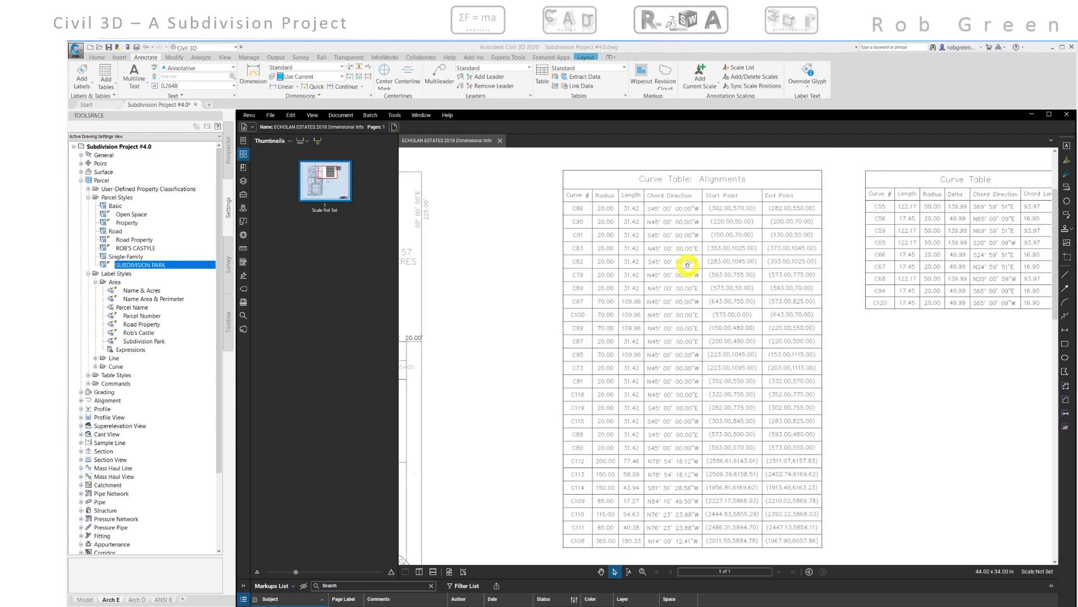
middle_drag(650, 292, 818, 258)
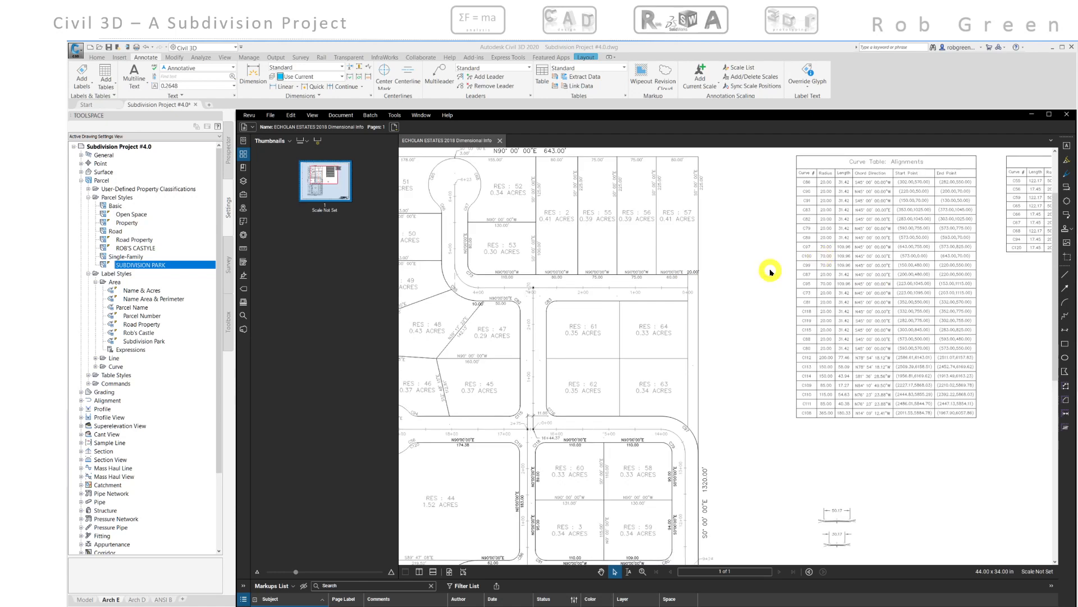
- Review the reference plat's labels around Subdivision Park, the southeast boundary corner and the curve tables
scroll(764, 273, down, 6)
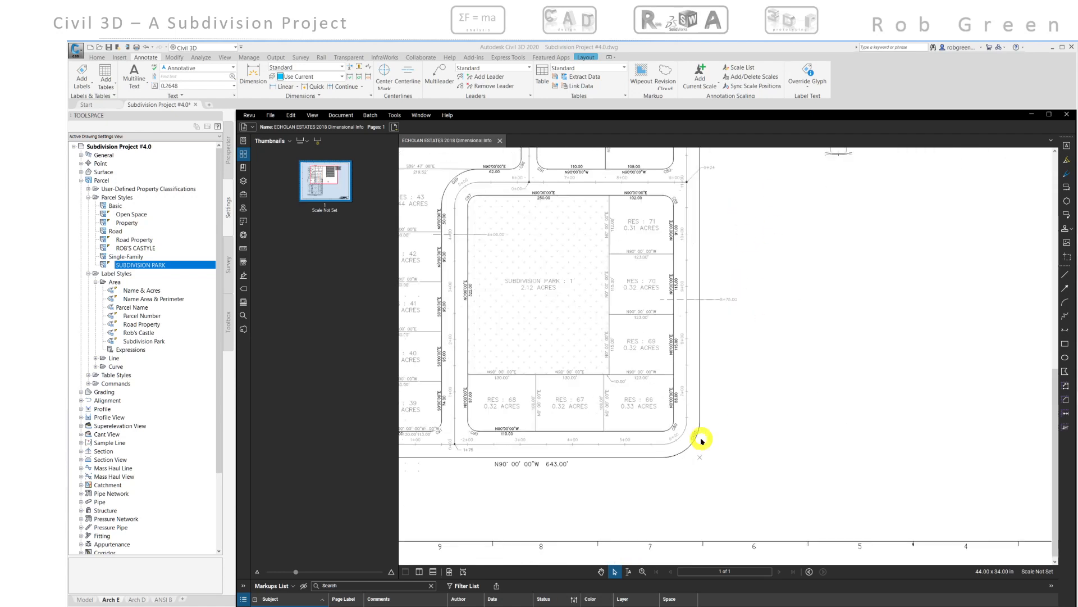
scroll(700, 438, up, 3)
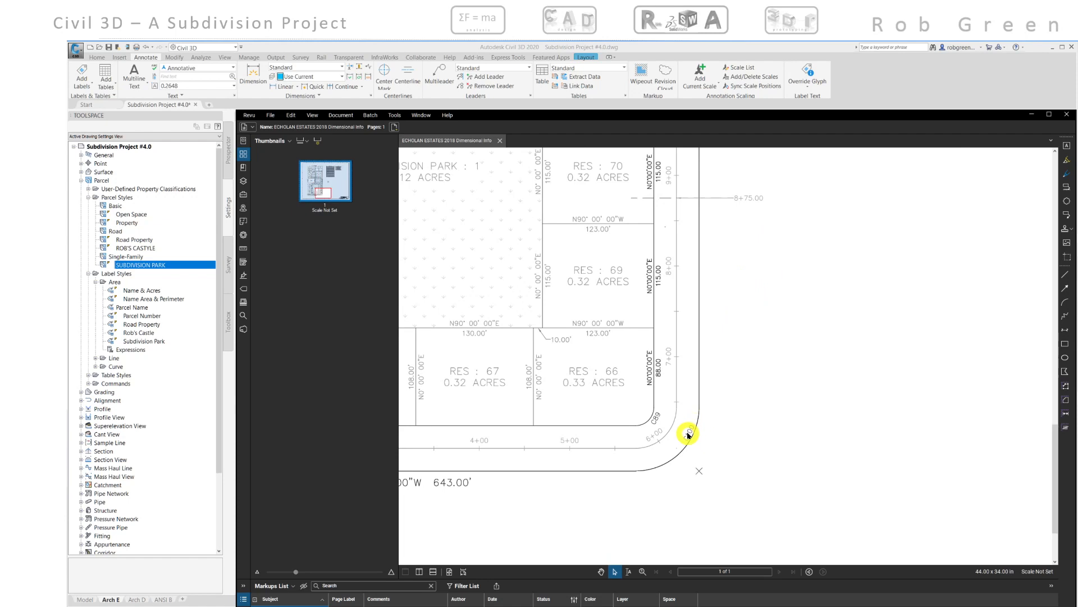
scroll(688, 434, down, 3)
middle_drag(587, 368, 692, 396)
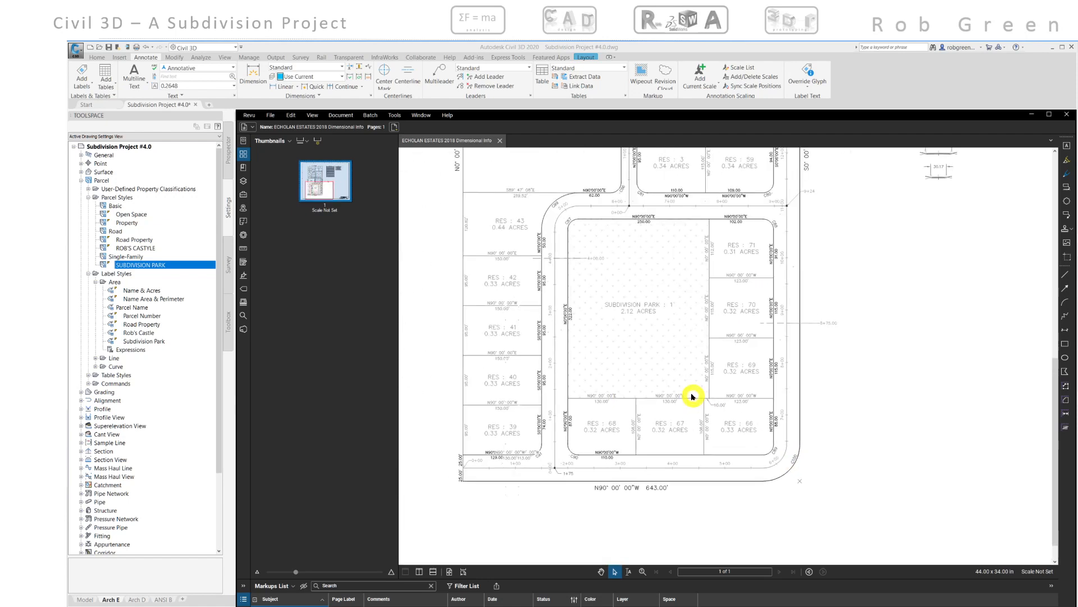
middle_drag(643, 318, 614, 436)
middle_drag(657, 272, 640, 282)
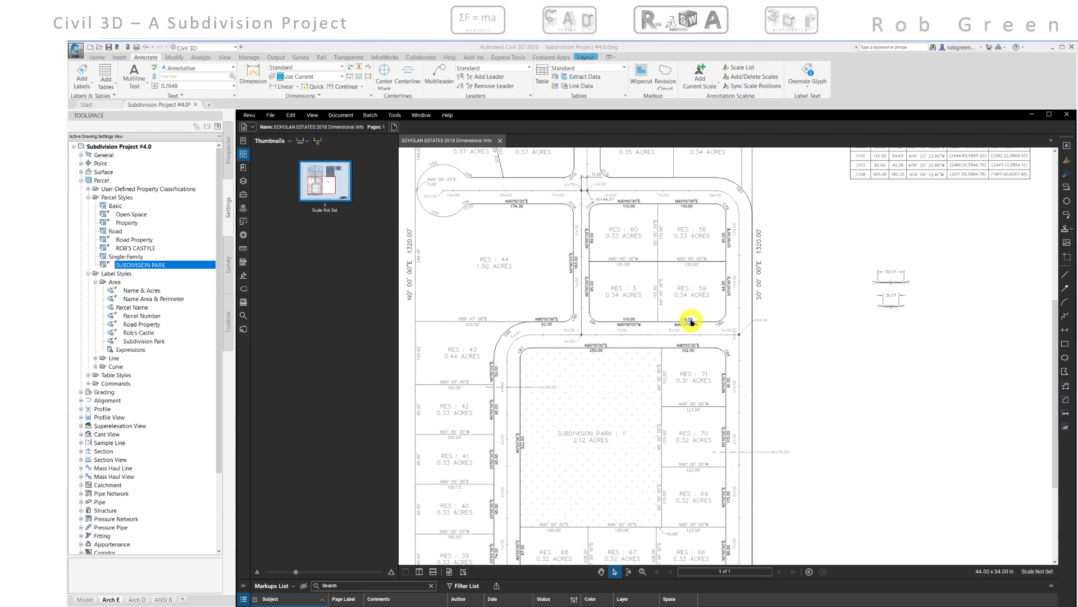
scroll(686, 315, down, 4)
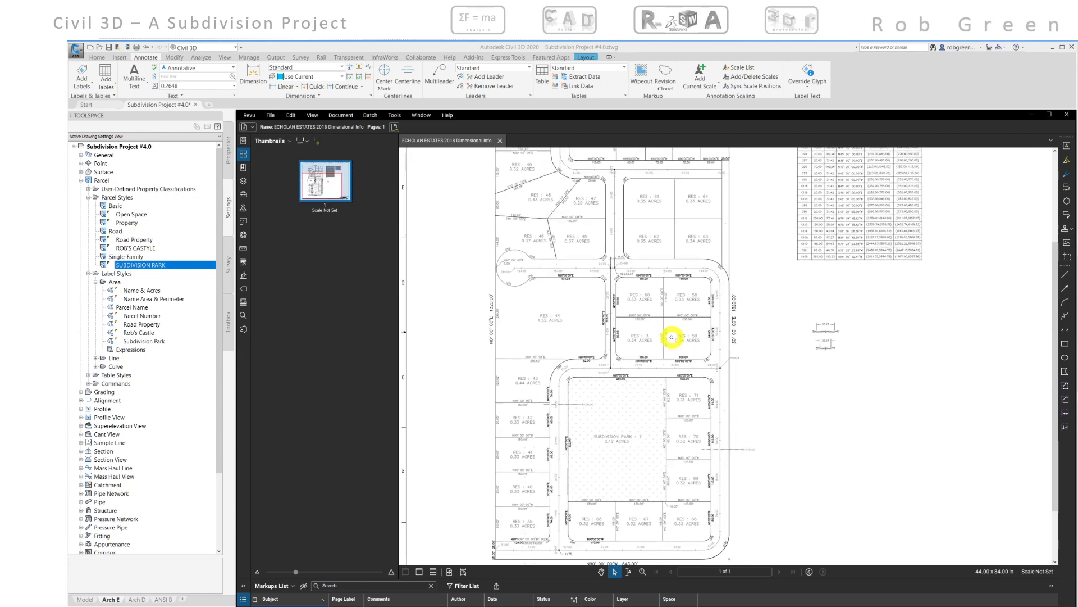
middle_drag(664, 395, 532, 465)
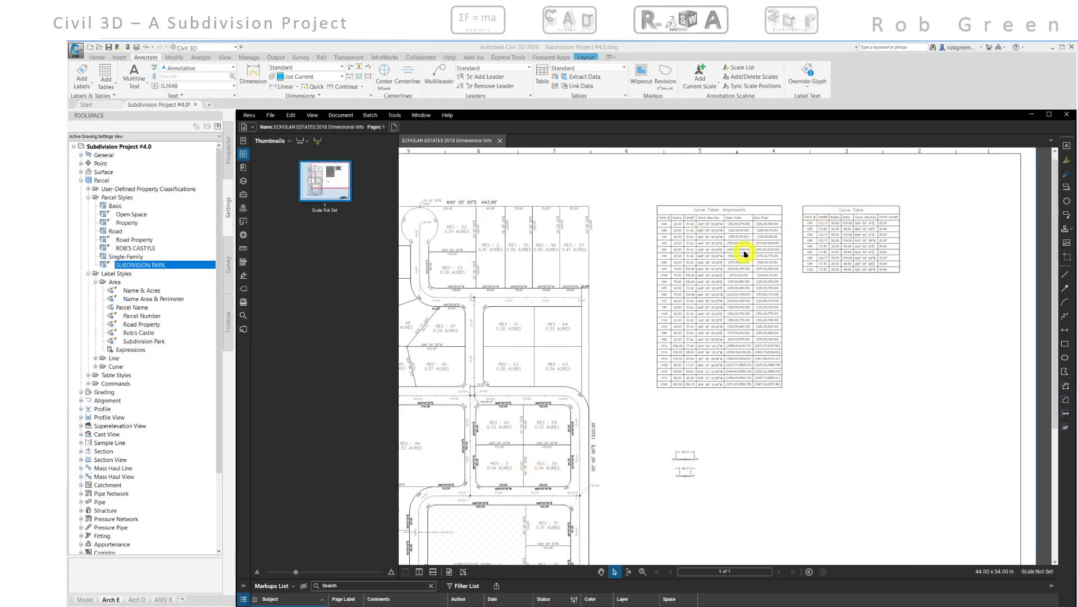
middle_drag(724, 278, 780, 242)
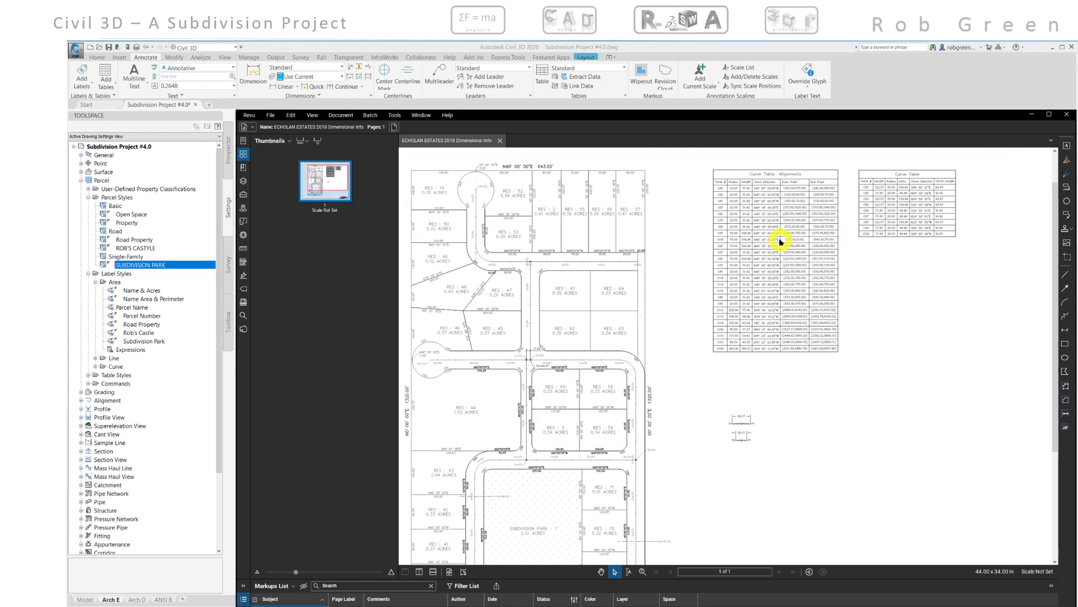